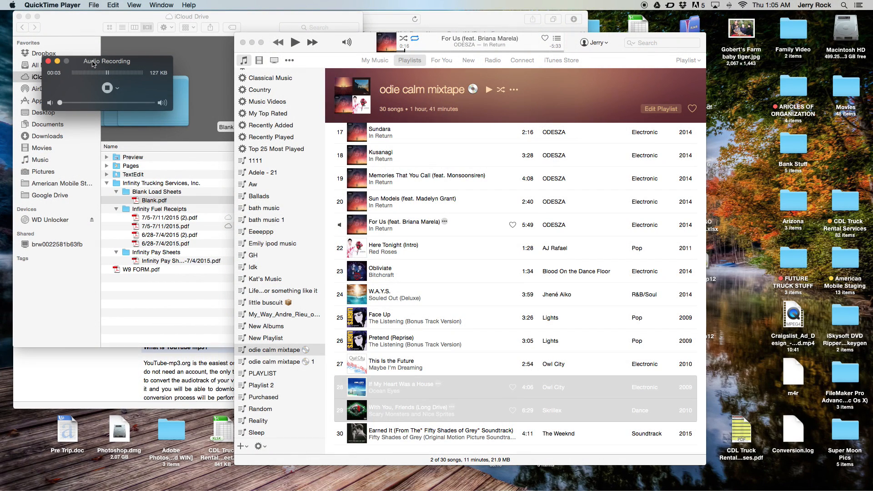
# Move the Audio Recording window to the upper-right corner of the desktop, clear of the other windows
pyautogui.moveTo(114, 63); pyautogui.dragTo(787, 23)
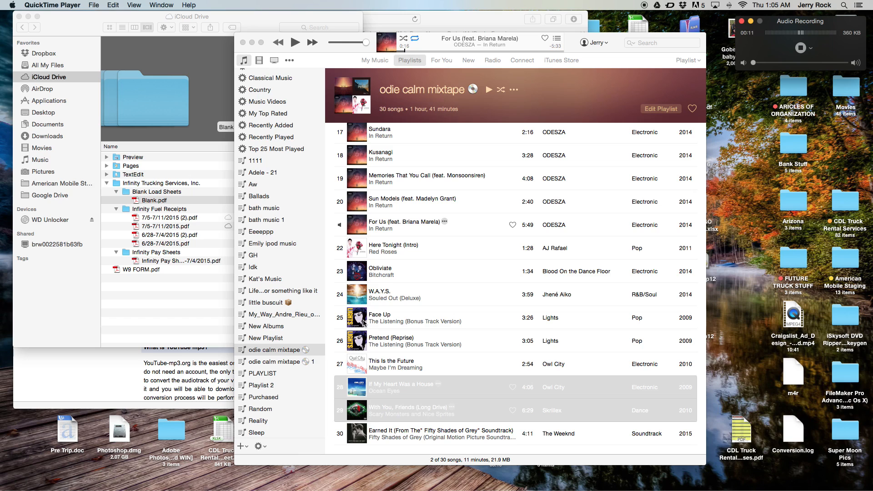
# Switch to Safari and close the YouTube tab "Qelaion - Mao"
pyautogui.moveTo(141, 487)
pyautogui.moveTo(836, 483)
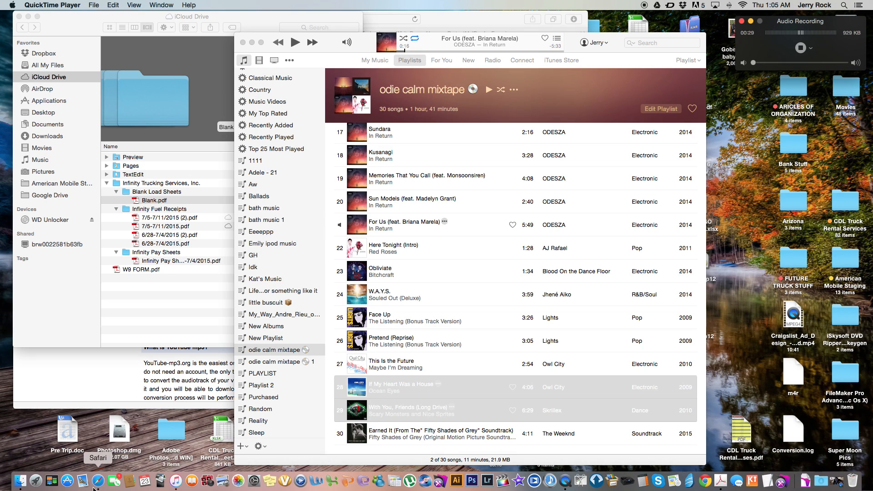
pyautogui.click(99, 481)
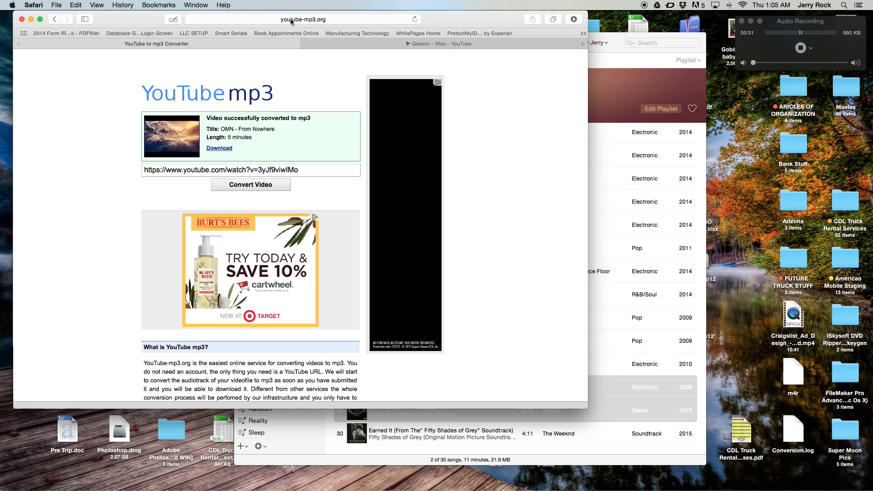
pyautogui.click(412, 44)
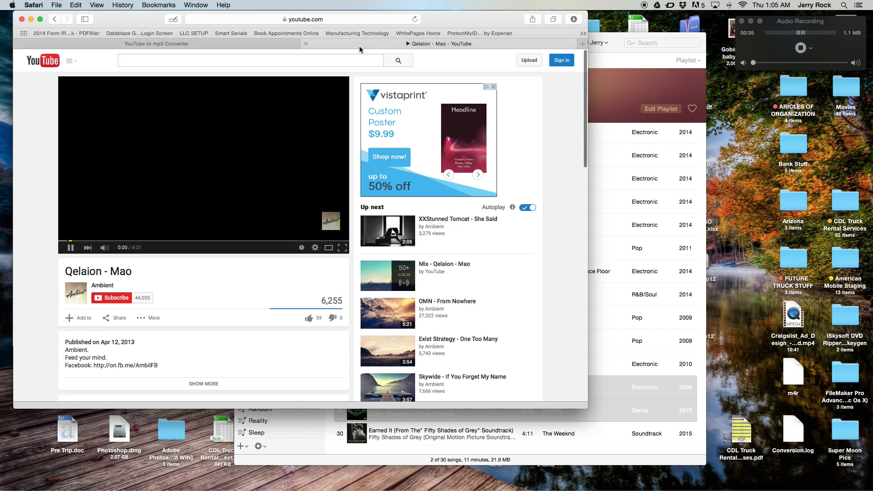
pyautogui.click(306, 44)
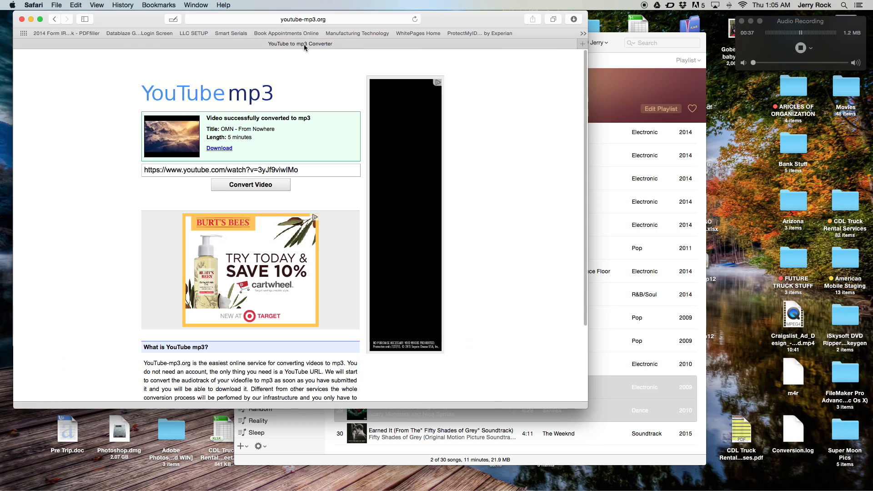
pyautogui.click(304, 19)
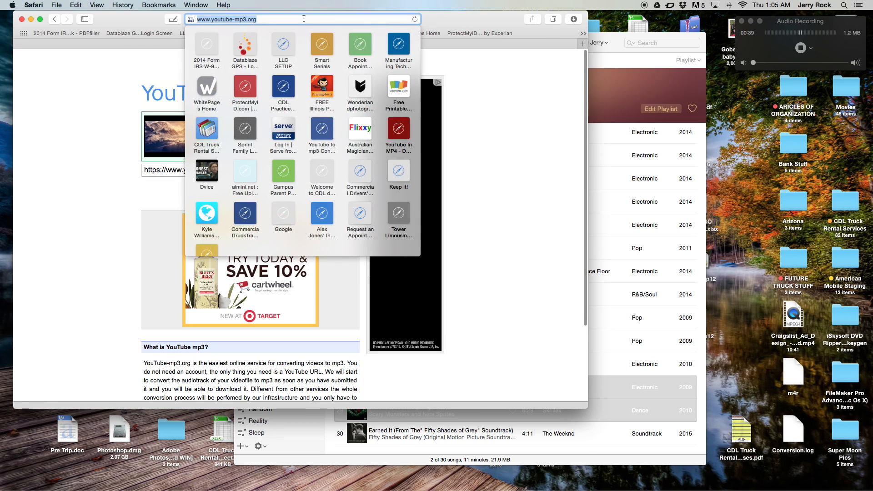
pyautogui.write('goo')
pyautogui.press('BackSpace')
pyautogui.press('BackSpace')
pyautogui.press('BackSpace')
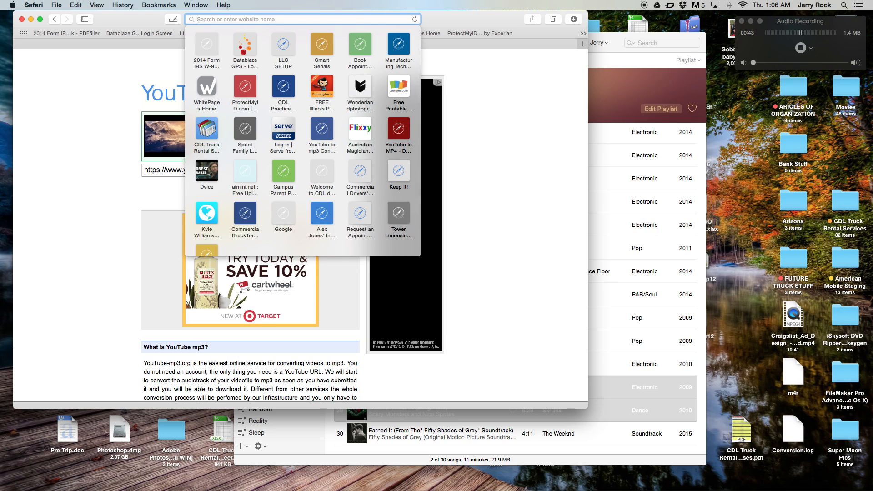
pyautogui.click(93, 83)
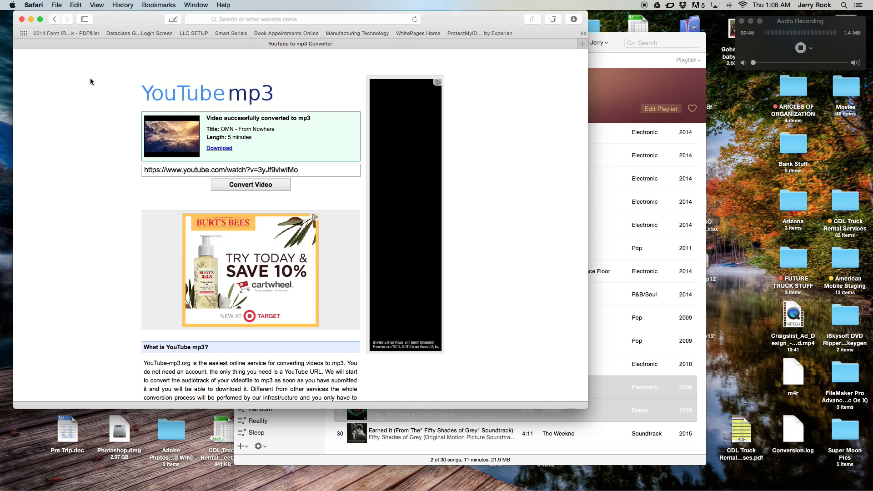
# Minimize the Safari window and quit the Photos app
pyautogui.click(31, 19)
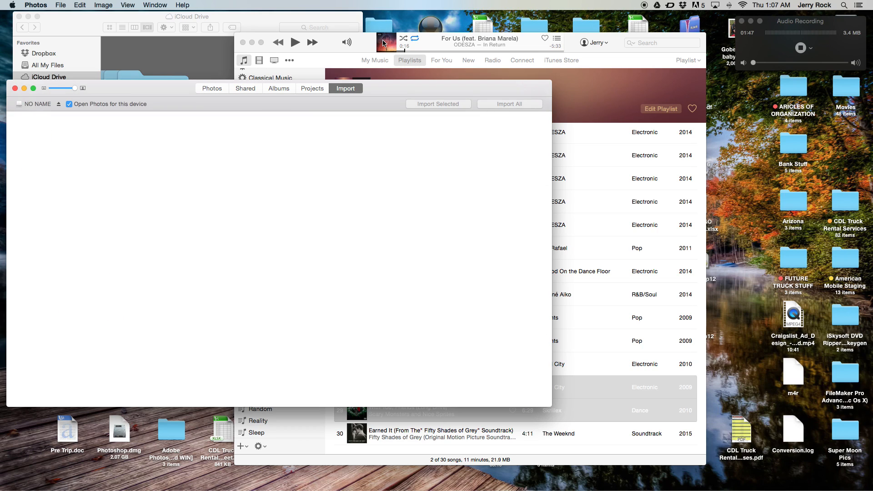
pyautogui.press('super+Tab')
pyautogui.press('super+Tab')
pyautogui.press('super+Tab')
pyautogui.press('super+Tab')
pyautogui.press('super+Tab')
pyautogui.press('super+Tab')
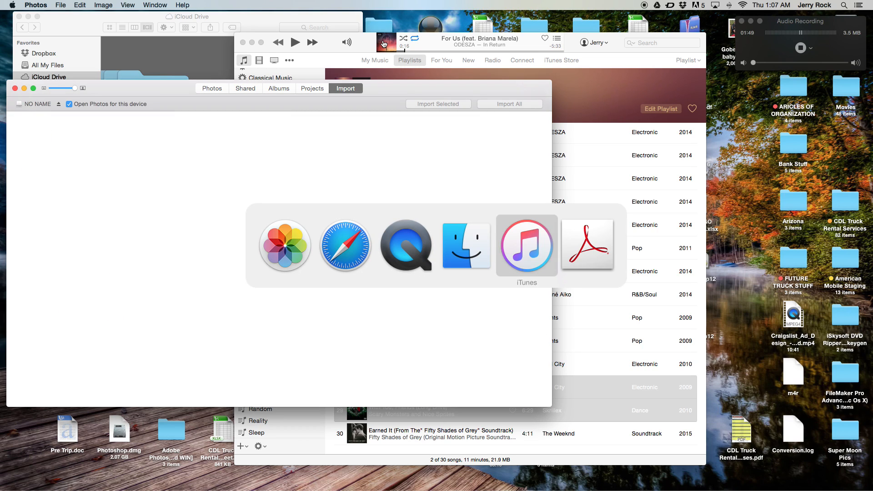
pyautogui.press('super+q')
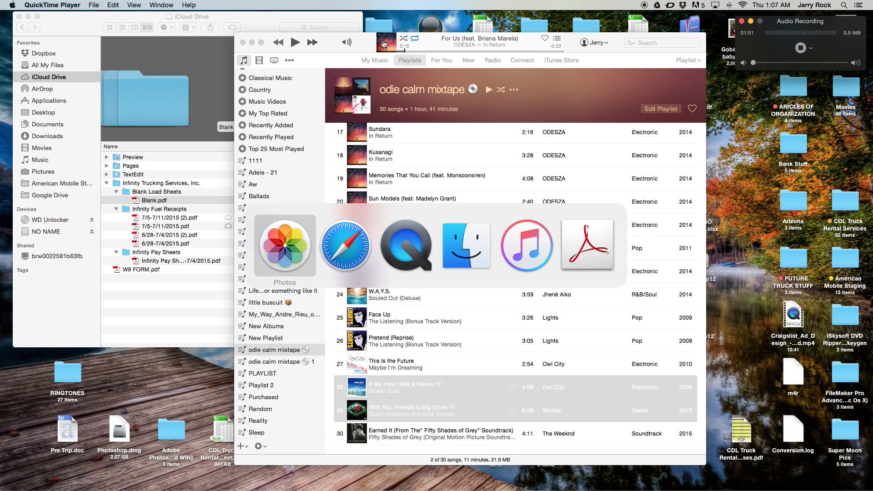
# Minimize the iCloud Drive Finder window and the iTunes window to clear the desktop
pyautogui.press('super+Tab')
pyautogui.press('super+Tab')
pyautogui.press('super+Tab')
pyautogui.press('super+Tab')
pyautogui.press('super+Tab')
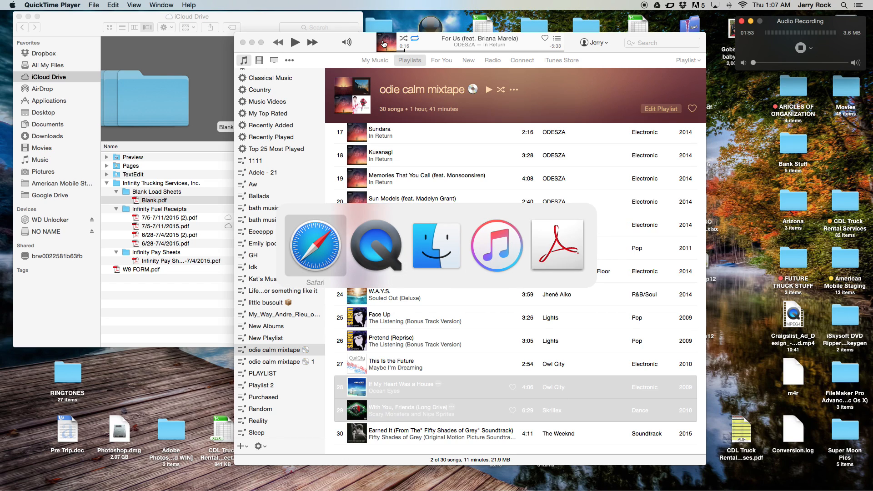
pyautogui.click(28, 17)
pyautogui.moveTo(334, 47); pyautogui.dragTo(255, 72)
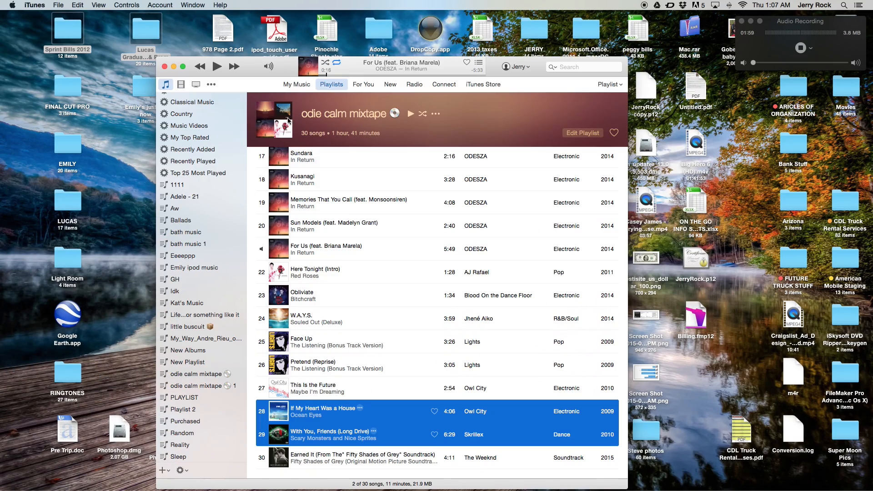
pyautogui.click(174, 67)
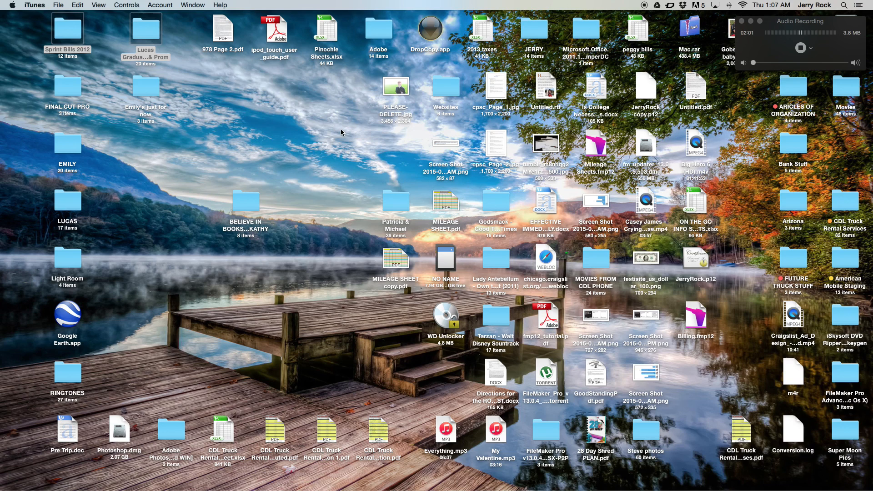
# Move the PLEASE-DELETE.jpg file on the desktop to the Trash
pyautogui.click(396, 117)
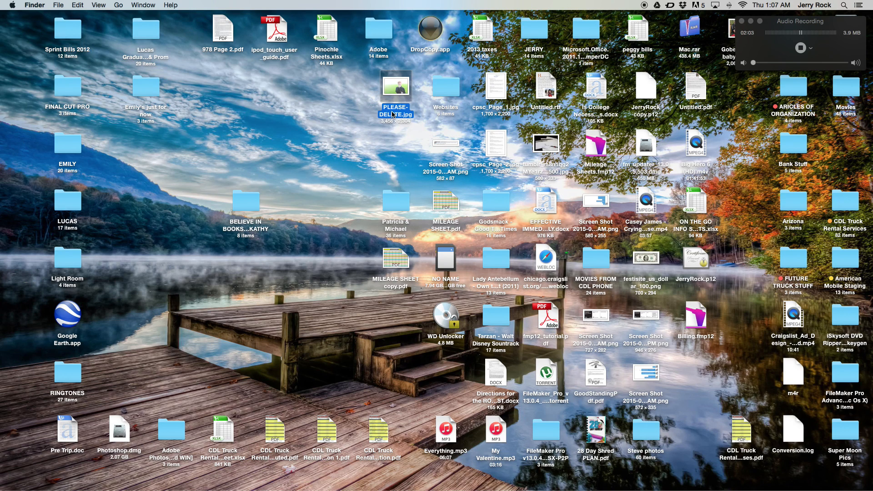
pyautogui.press('super+BackSpace')
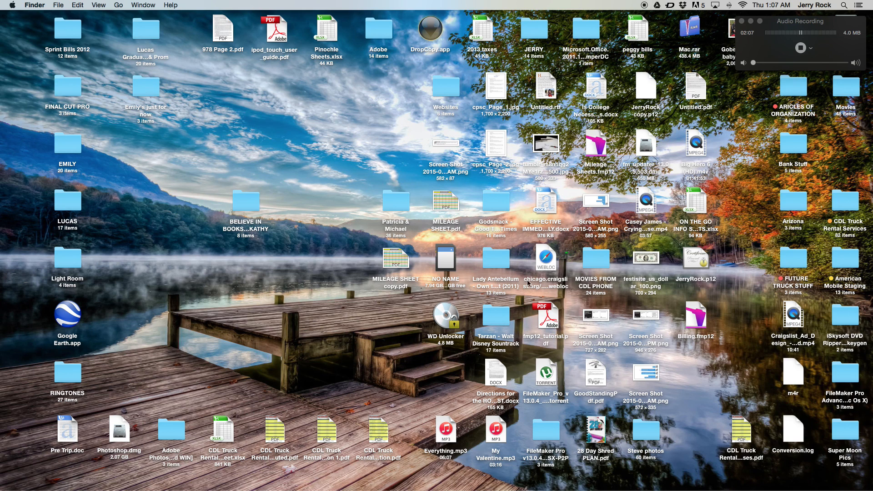
# Open the NO NAME drive from the desktop and expand its DCIM folder to list the photos in 100CANON
pyautogui.doubleClick(448, 266)
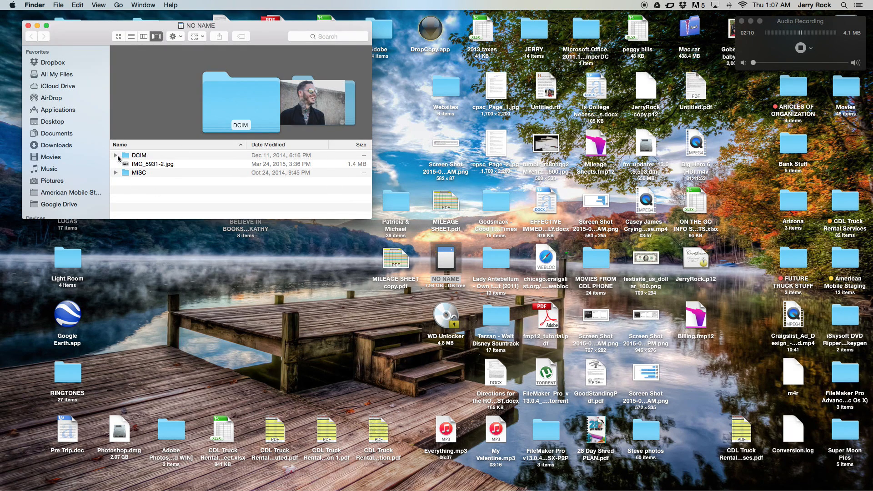
pyautogui.click(116, 156)
pyautogui.click(125, 164)
pyautogui.scroll(-5, 241, 110)
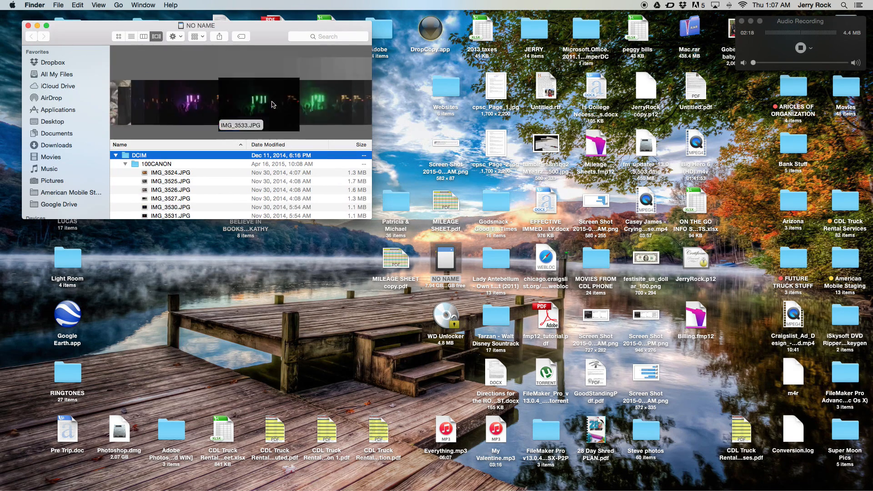
pyautogui.scroll(3, 182, 91)
# Enlarge the NO NAME window to nearly fill the screen and heighten its Cover Flow preview area
pyautogui.moveTo(150, 50); pyautogui.dragTo(128, 40)
pyautogui.moveTo(349, 210); pyautogui.dragTo(865, 456)
pyautogui.moveTo(478, 130); pyautogui.dragTo(479, 388)
# Browse the 100CANON photos to the portrait IMG_3872.JPG and open it in Adobe Photoshop CS6
pyautogui.scroll(-10, 527, 281)
pyautogui.scroll(-15, 527, 280)
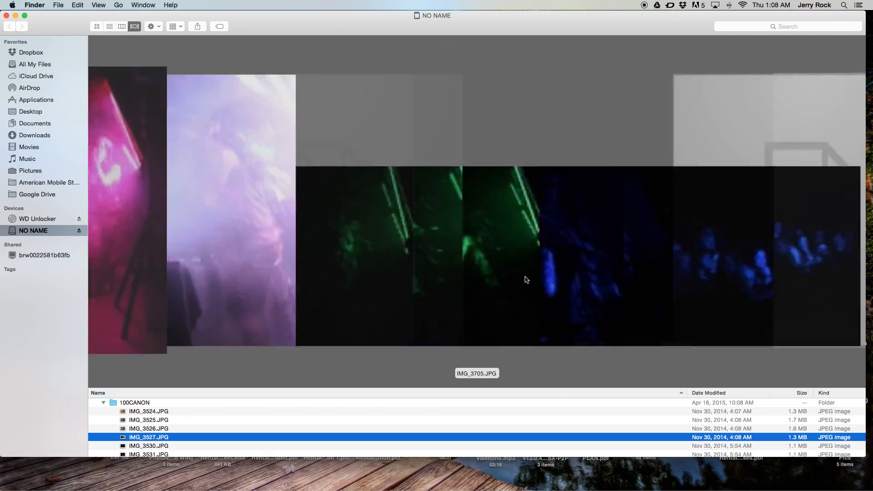
pyautogui.scroll(-15, 527, 281)
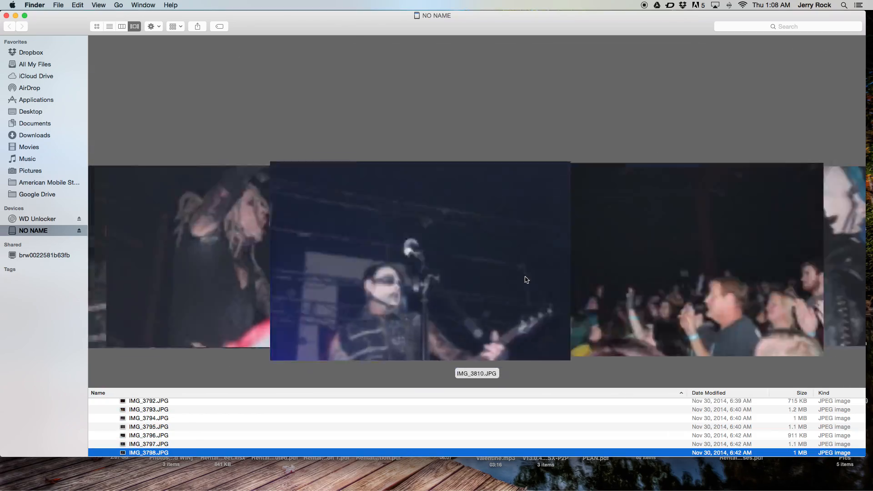
pyautogui.scroll(-10, 527, 279)
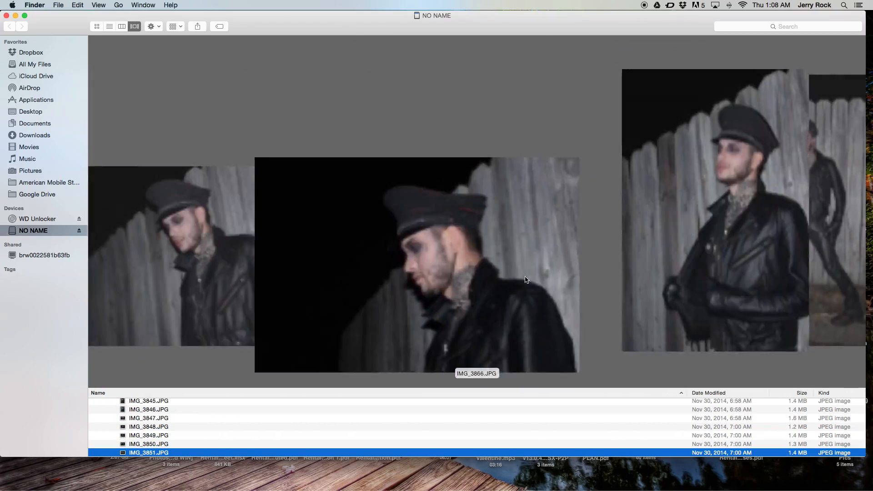
pyautogui.scroll(-3, 527, 279)
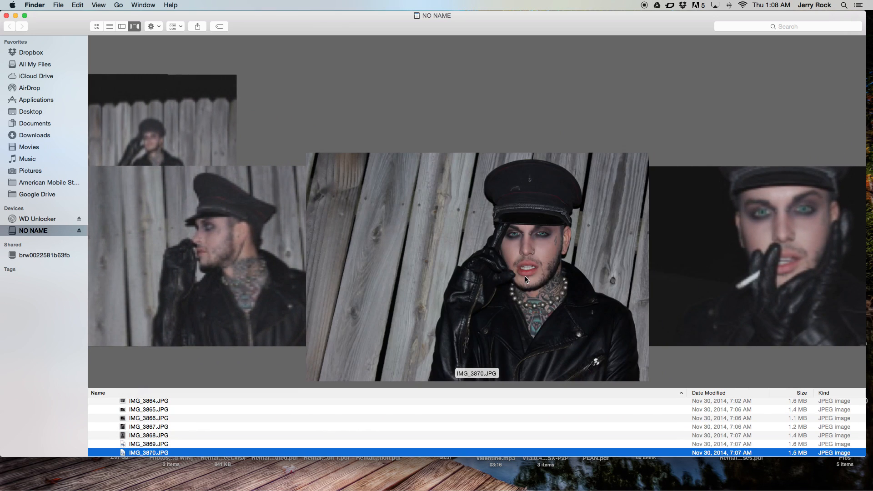
pyautogui.scroll(-1, 525, 277)
pyautogui.scroll(-1, 525, 277)
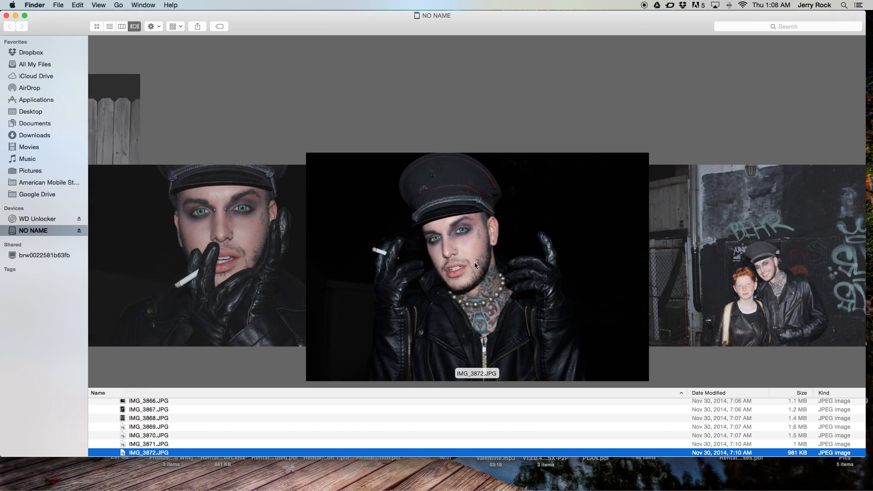
pyautogui.scroll(1, 405, 246)
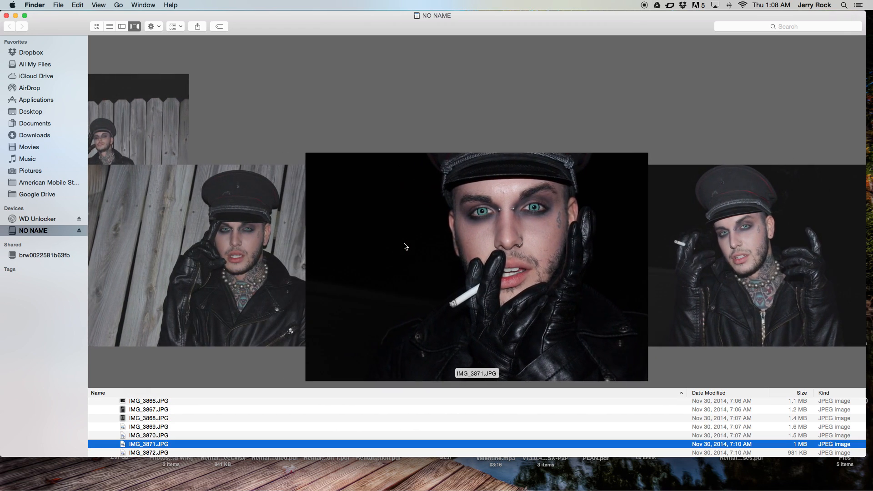
pyautogui.scroll(-1, 405, 246)
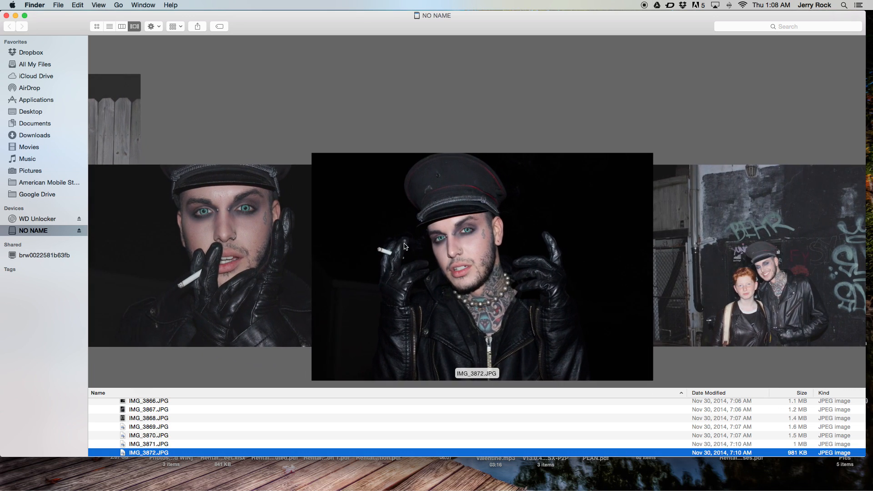
pyautogui.moveTo(462, 245); pyautogui.dragTo(444, 482)
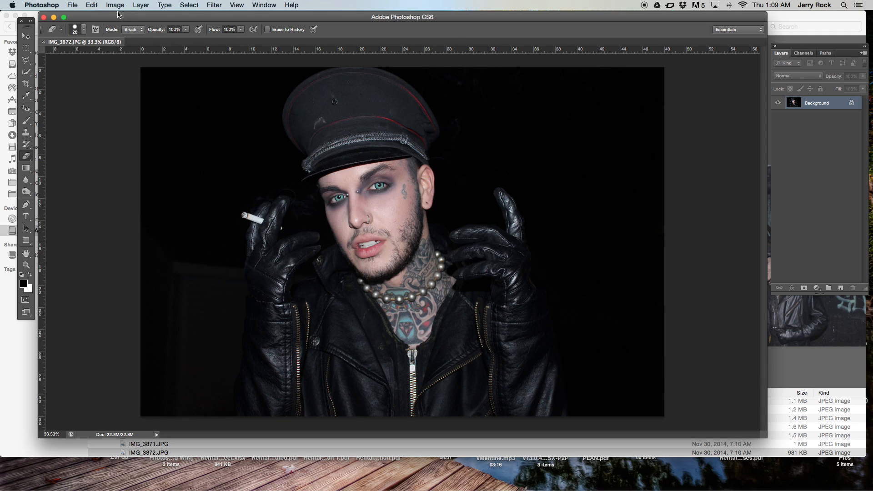
pyautogui.click(116, 4)
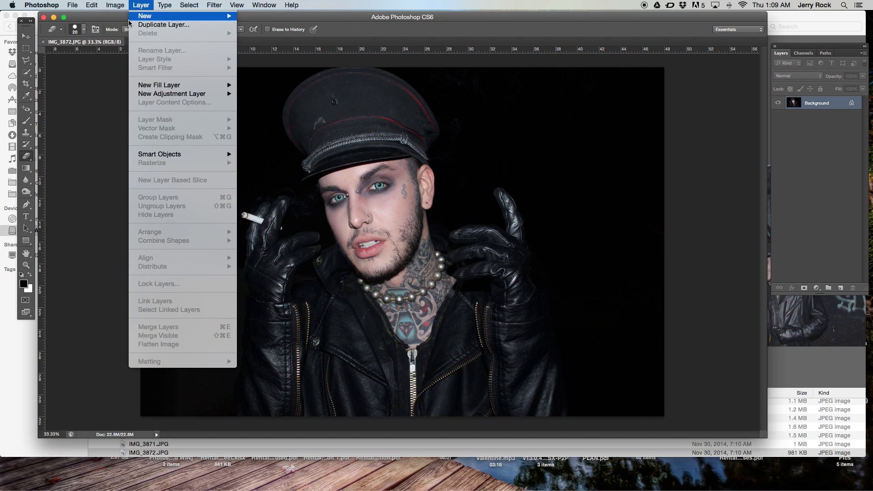
pyautogui.click(114, 4)
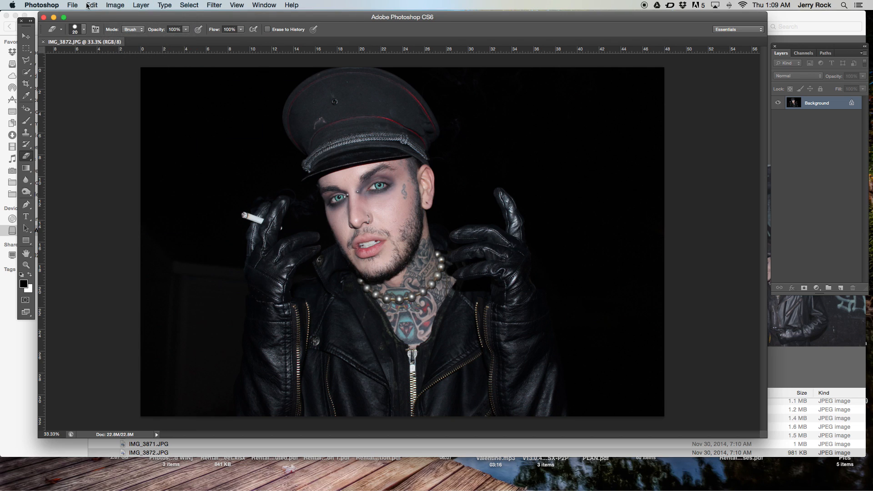
pyautogui.click(88, 5)
pyautogui.moveTo(138, 276)
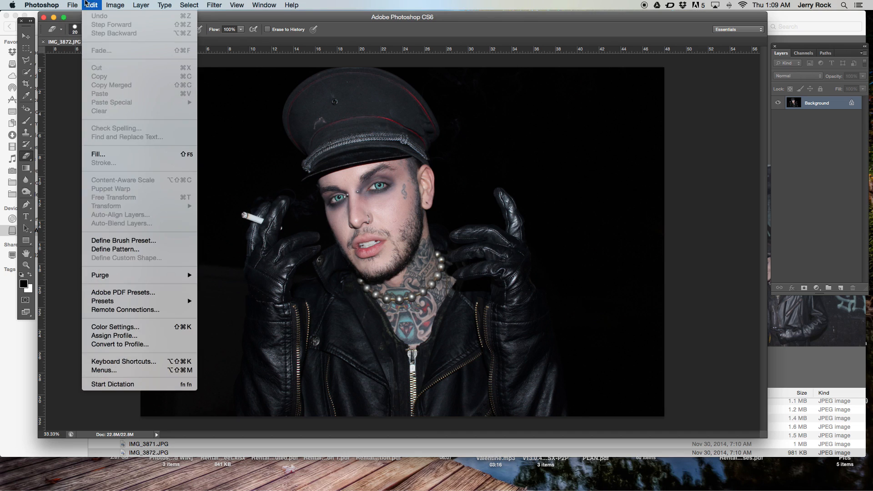
pyautogui.click(104, 6)
pyautogui.click(95, 6)
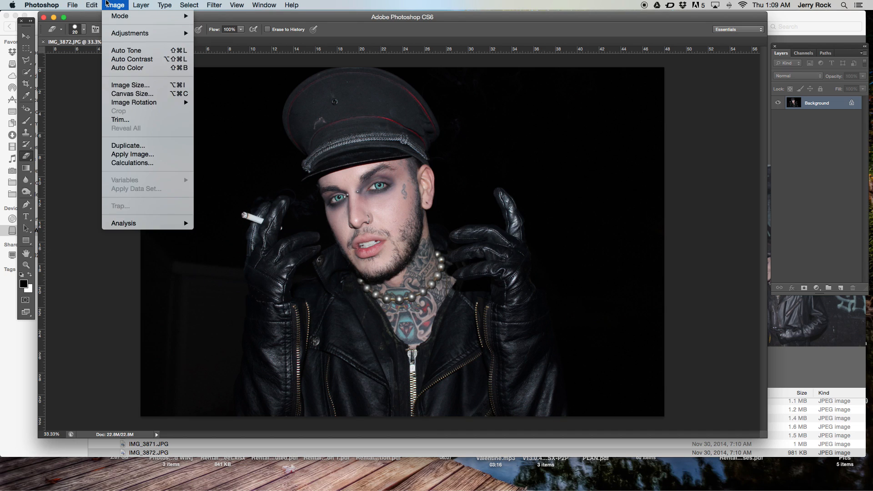
pyautogui.click(116, 5)
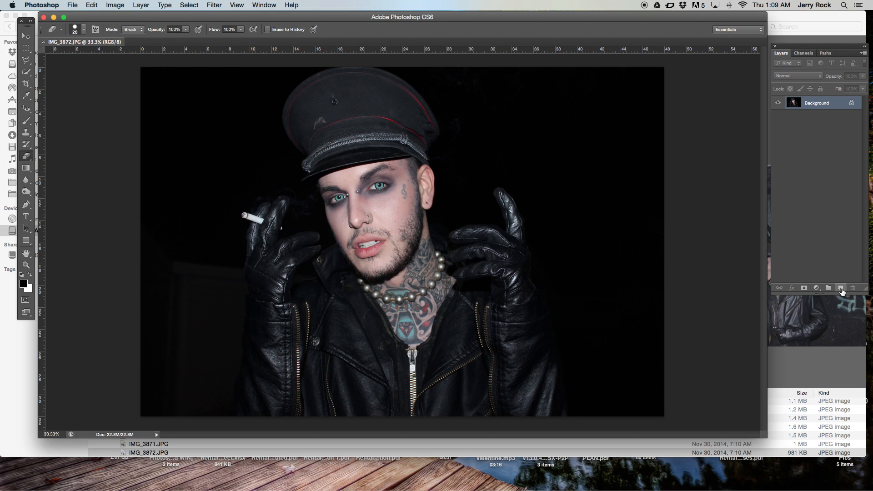
# Add a new empty layer above the Background and paint a soft black 150 px brush stroke across the man's lower face
pyautogui.click(841, 288)
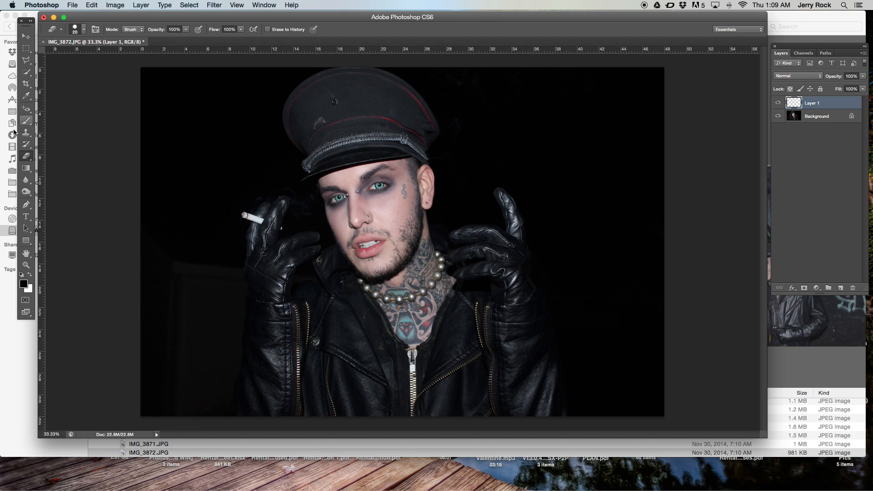
pyautogui.click(26, 120)
pyautogui.moveTo(286, 234)
pyautogui.mouseDown()
pyautogui.moveTo(344, 265)
pyautogui.moveTo(422, 211)
pyautogui.mouseUp()
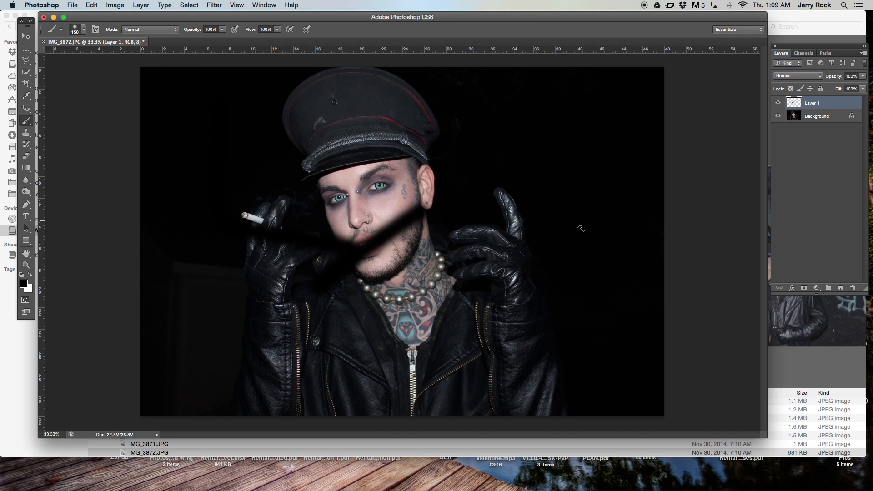
pyautogui.click(91, 5)
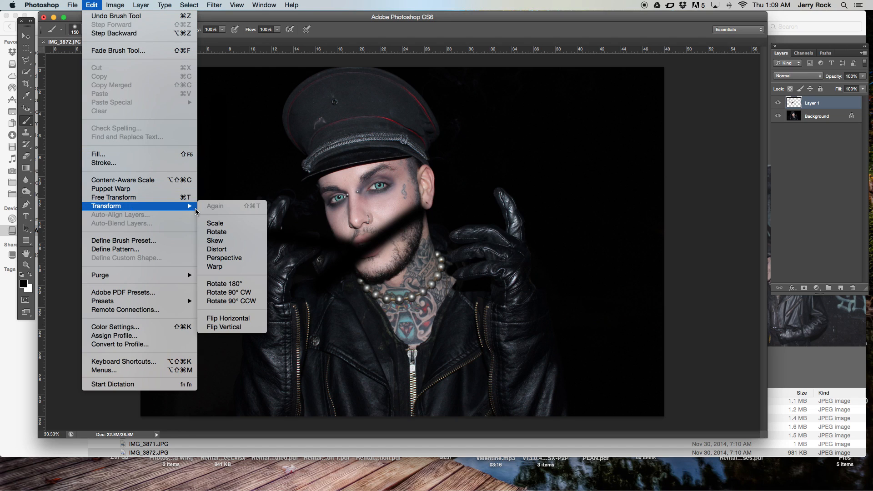
pyautogui.moveTo(119, 4)
pyautogui.moveTo(127, 37)
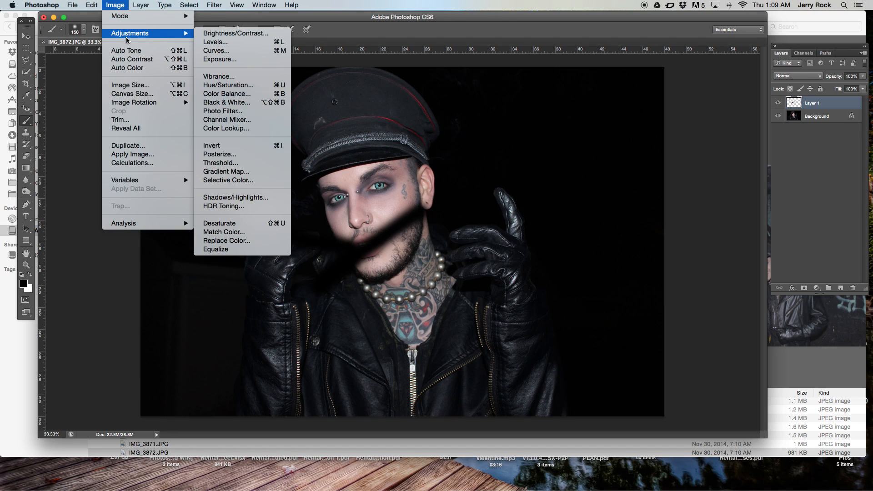
# Rotate the whole canvas 90° clockwise, and undo the rotation
pyautogui.moveTo(132, 105)
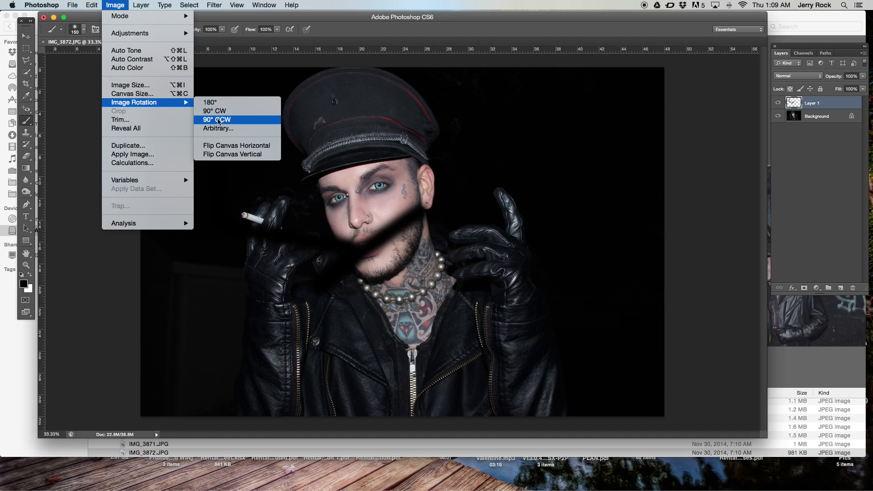
pyautogui.click(215, 110)
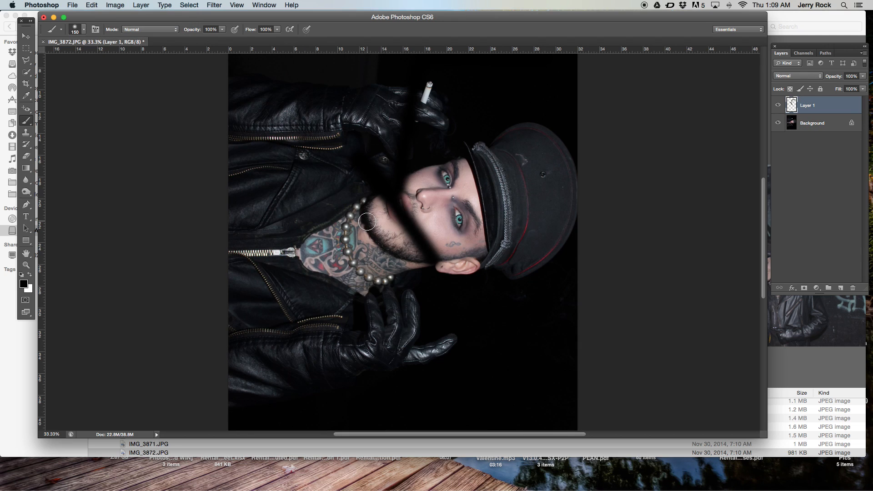
pyautogui.press('super+z')
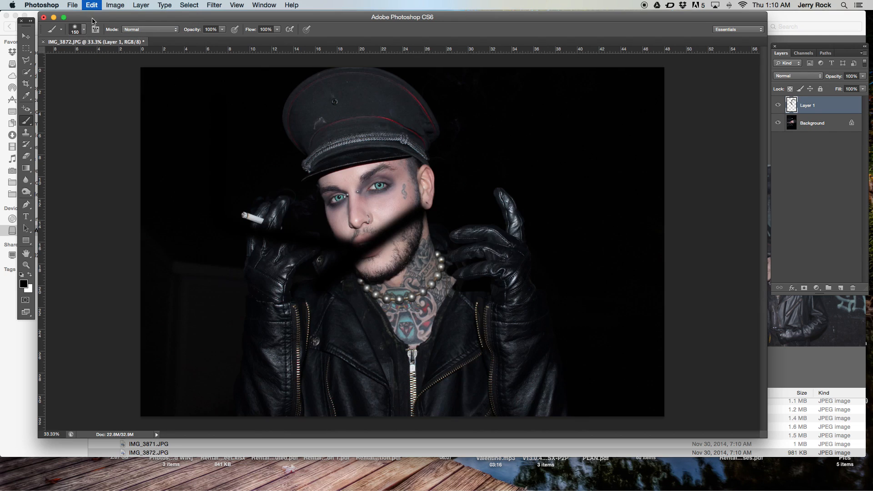
# Rotate only the brush-stroke layer 90° clockwise above the portrait, and delete that layer
pyautogui.click(92, 5)
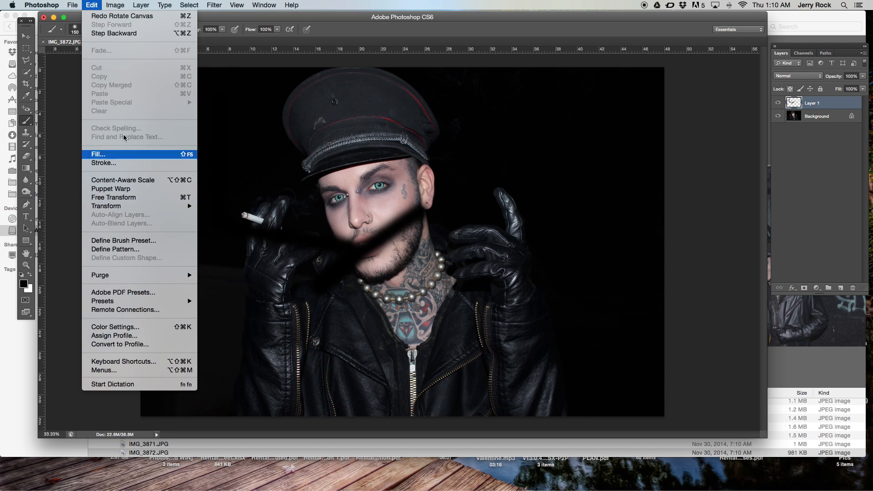
pyautogui.moveTo(119, 208)
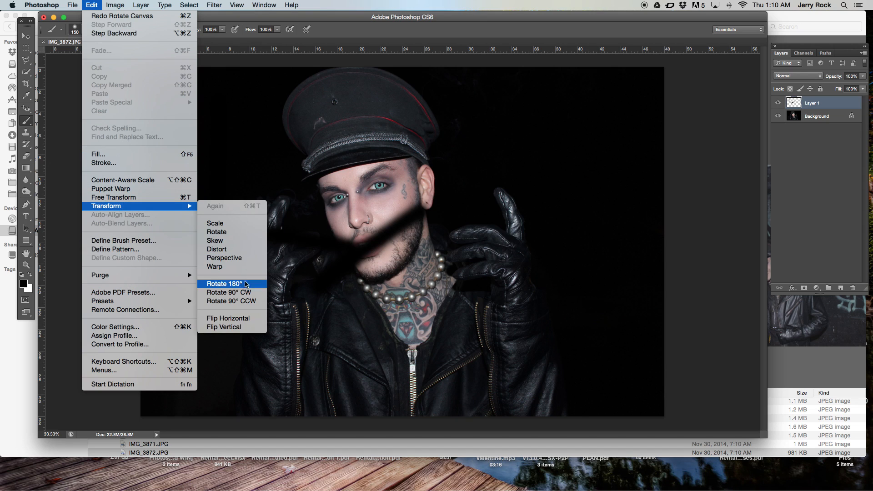
pyautogui.click(236, 296)
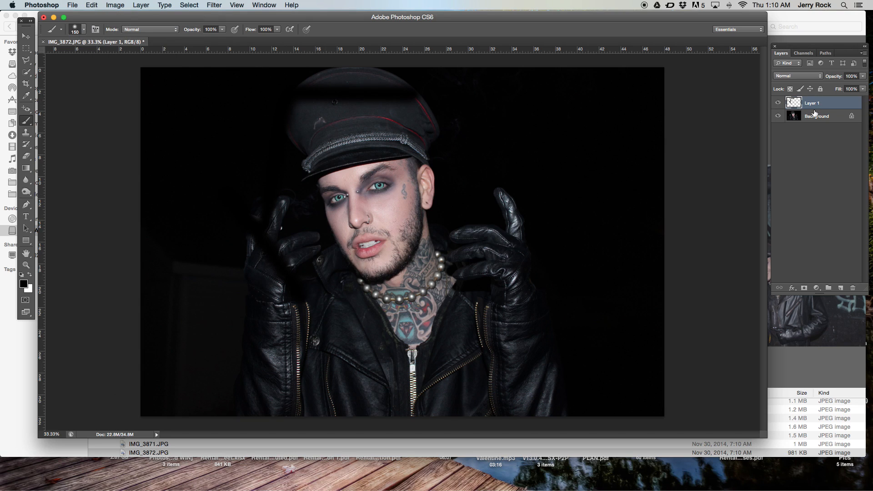
pyautogui.press('Delete')
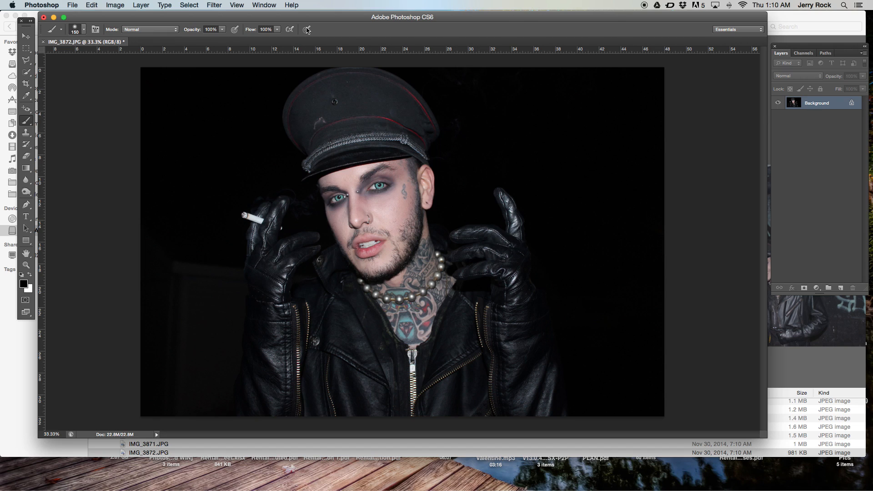
# Start a Brightness/Contrast adjustment on the Background, trying brightness -33 and contrast 100 and resetting each to 0
pyautogui.click(116, 5)
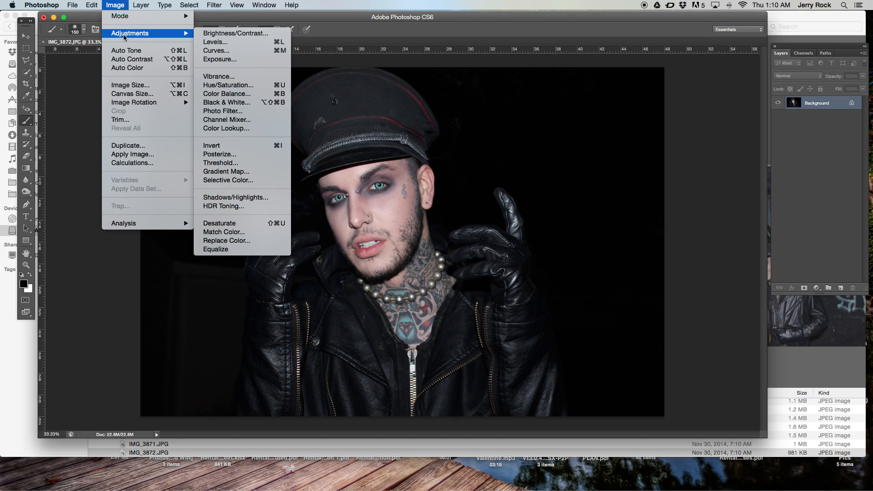
pyautogui.click(257, 34)
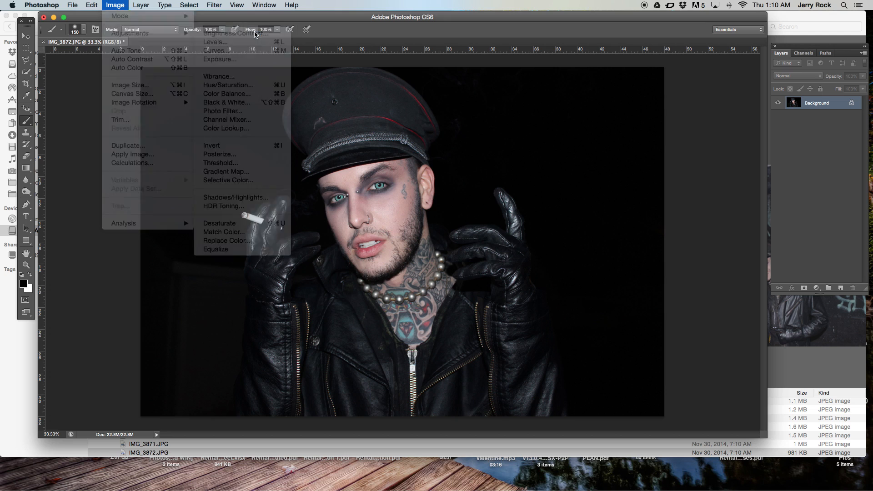
pyautogui.moveTo(769, 196); pyautogui.dragTo(747, 200)
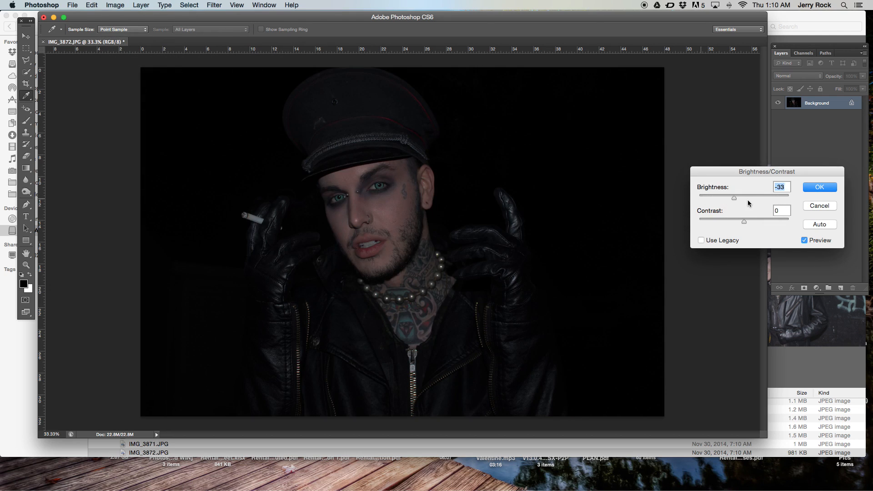
pyautogui.write('0')
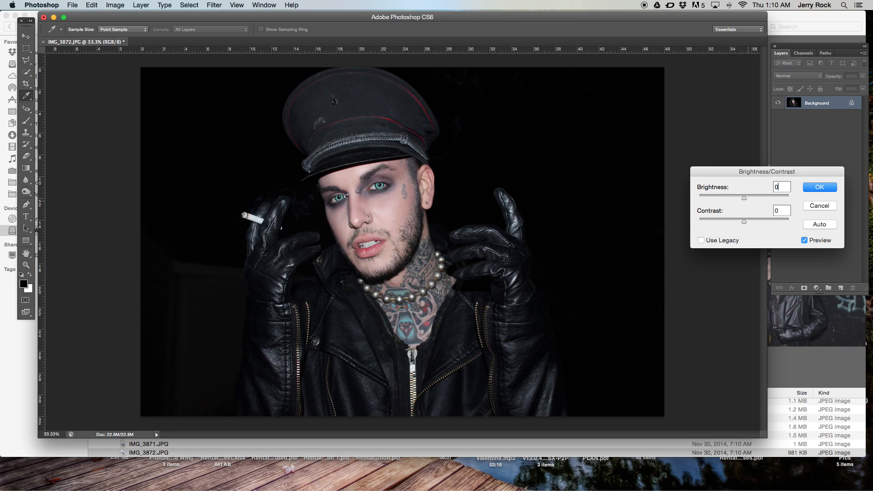
pyautogui.moveTo(748, 222); pyautogui.dragTo(819, 226)
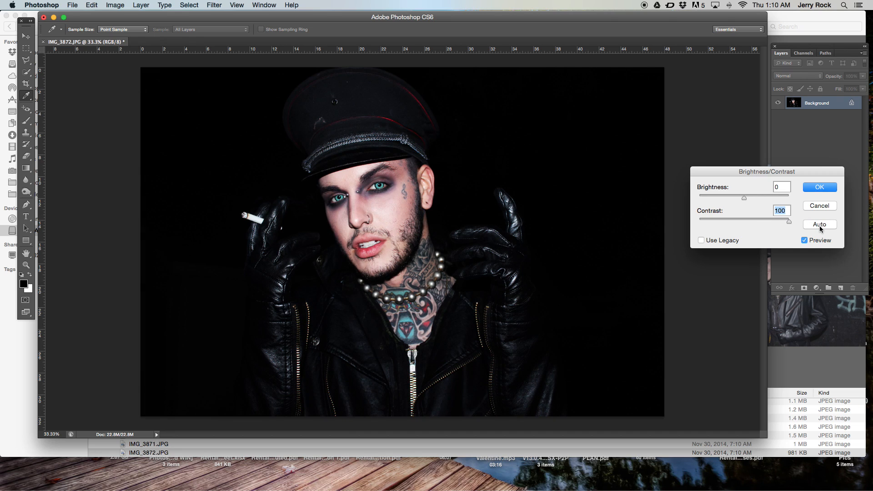
pyautogui.write('0')
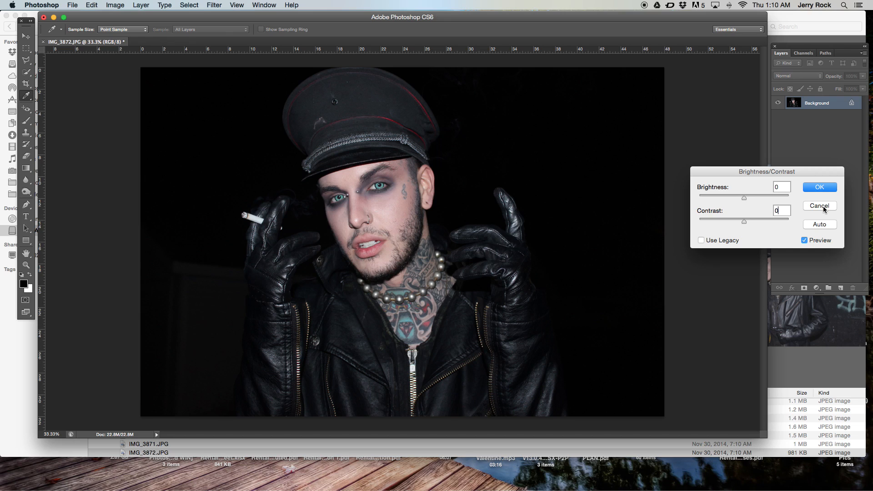
# Try a contrast of 63, compare the portrait with and without the preview, and reset and cancel the Brightness/Contrast adjustment
pyautogui.moveTo(744, 222); pyautogui.dragTo(777, 225)
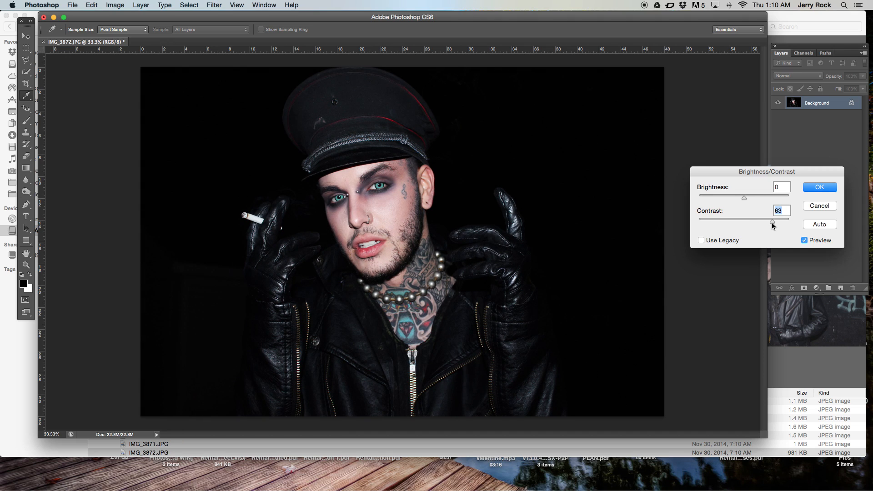
pyautogui.click(805, 240)
pyautogui.click(805, 241)
pyautogui.click(804, 241)
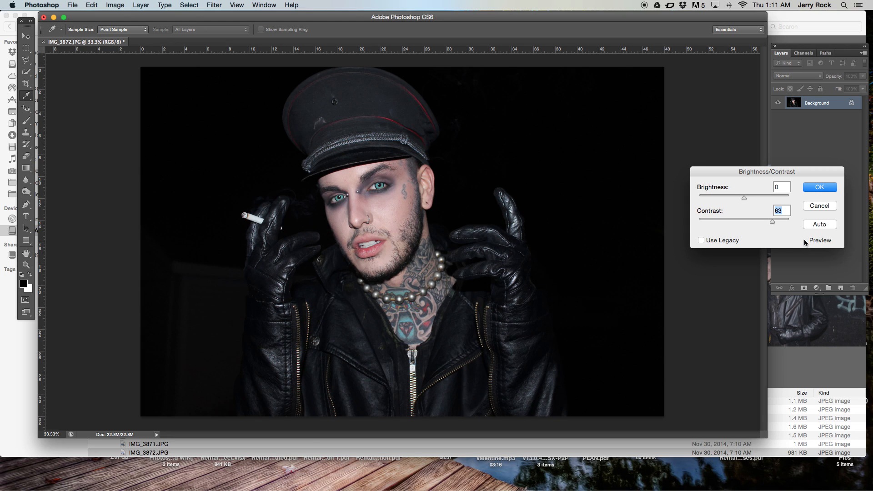
pyautogui.click(805, 241)
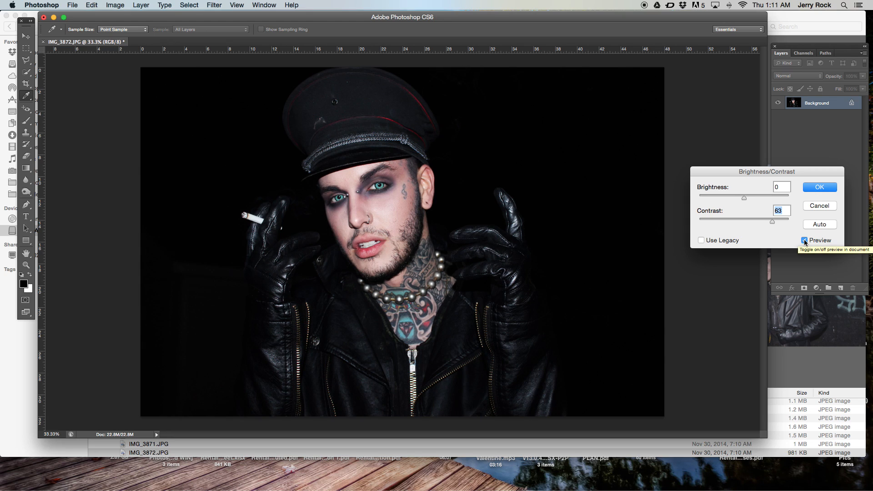
pyautogui.write('0')
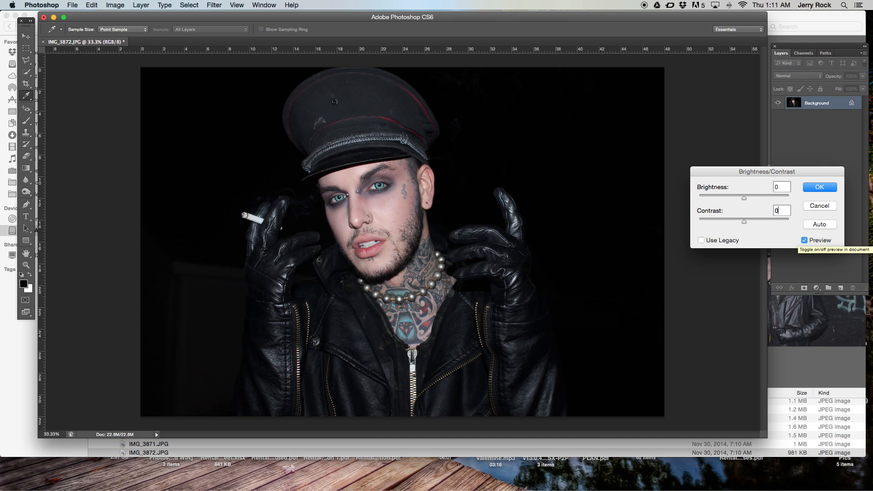
pyautogui.click(819, 205)
# Start a Levels adjustment on the portrait and set its black point by sampling the dark backdrop beside the raised glove
pyautogui.click(115, 5)
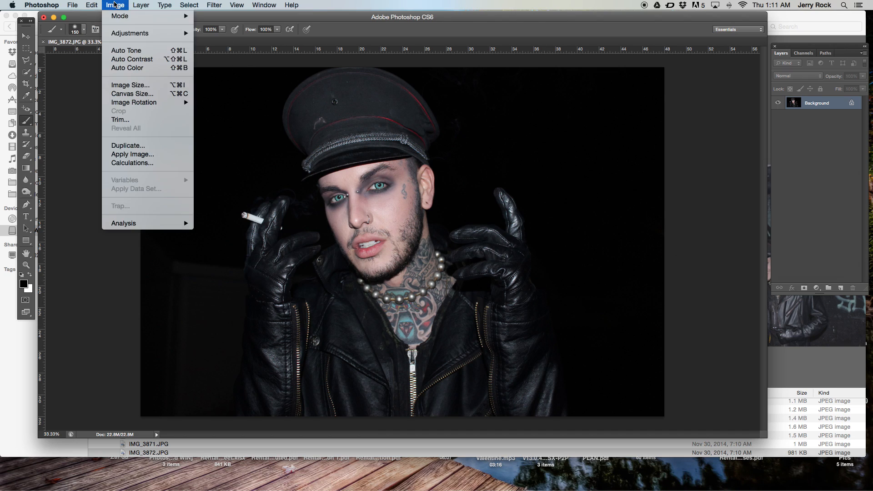
pyautogui.moveTo(119, 34)
pyautogui.click(255, 45)
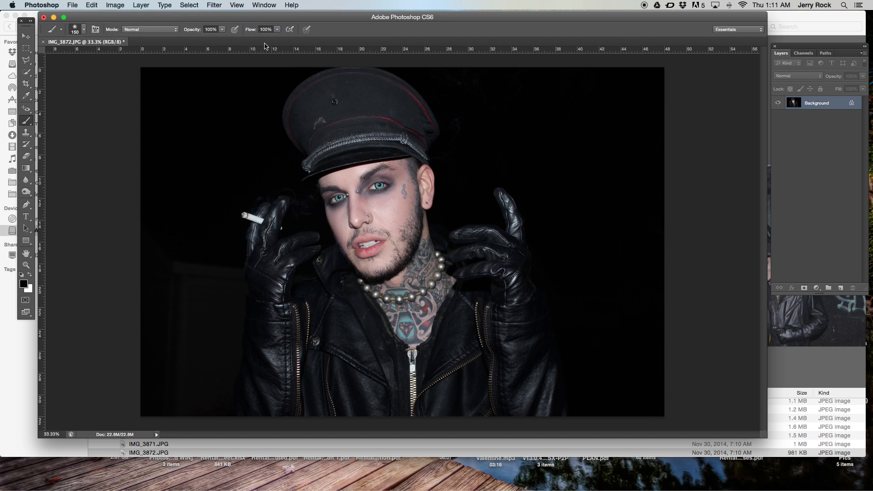
pyautogui.moveTo(756, 195); pyautogui.dragTo(735, 72)
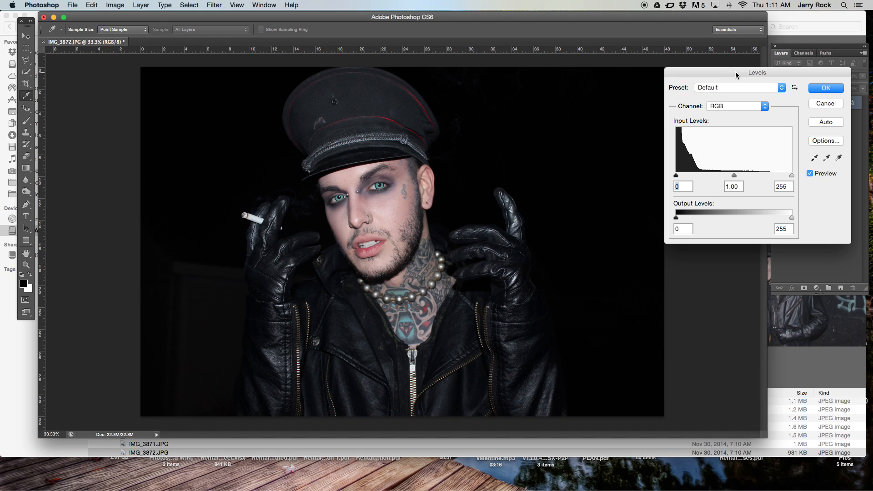
pyautogui.press('XF86MonBrightnessUp')
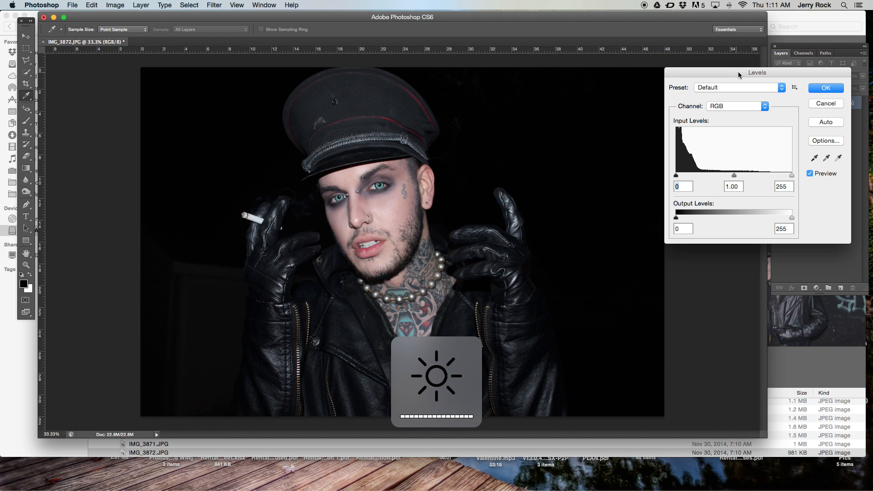
pyautogui.click(815, 159)
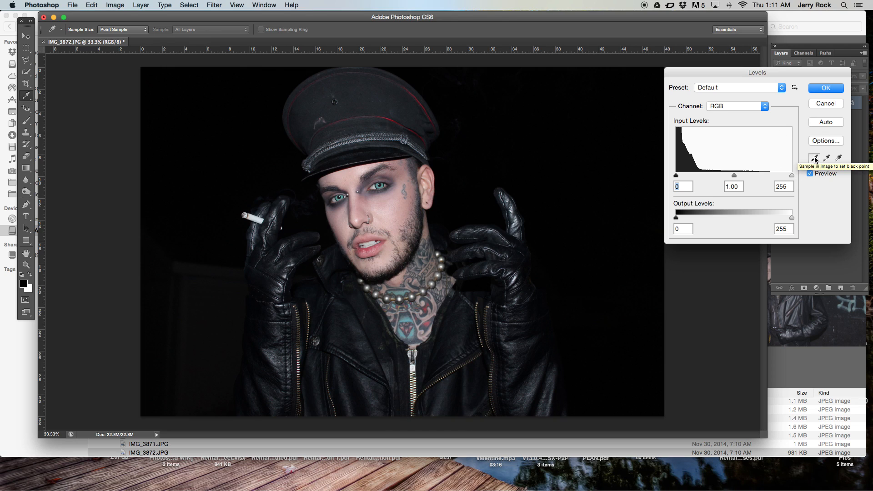
pyautogui.click(813, 158)
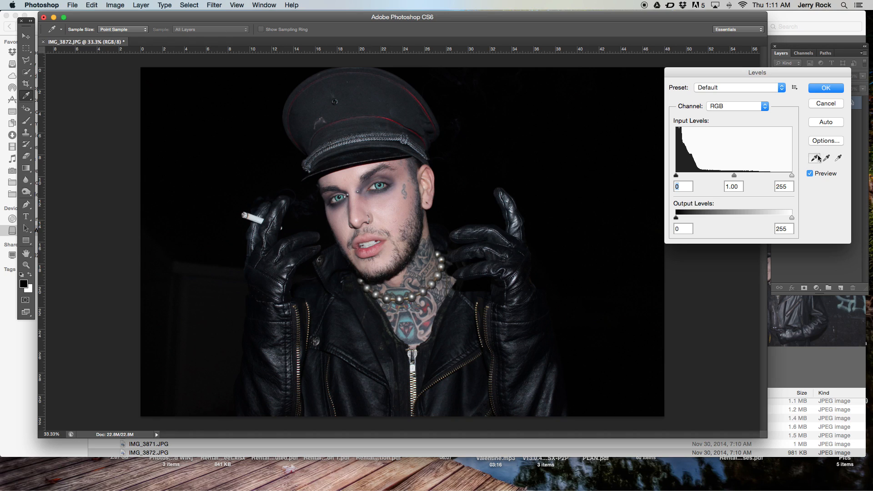
pyautogui.click(813, 158)
pyautogui.click(814, 159)
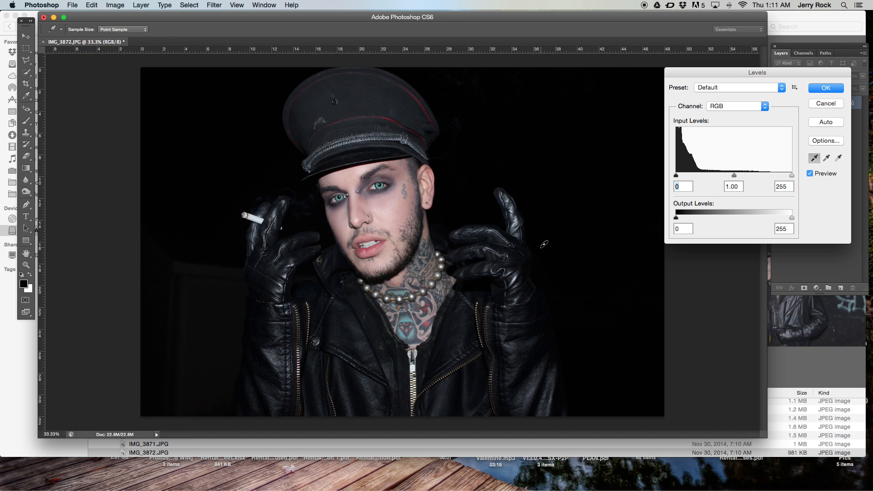
pyautogui.click(574, 234)
# Set the Levels white point by sampling the bright highlight on a necklace pearl beside the neck tattoo
pyautogui.click(840, 159)
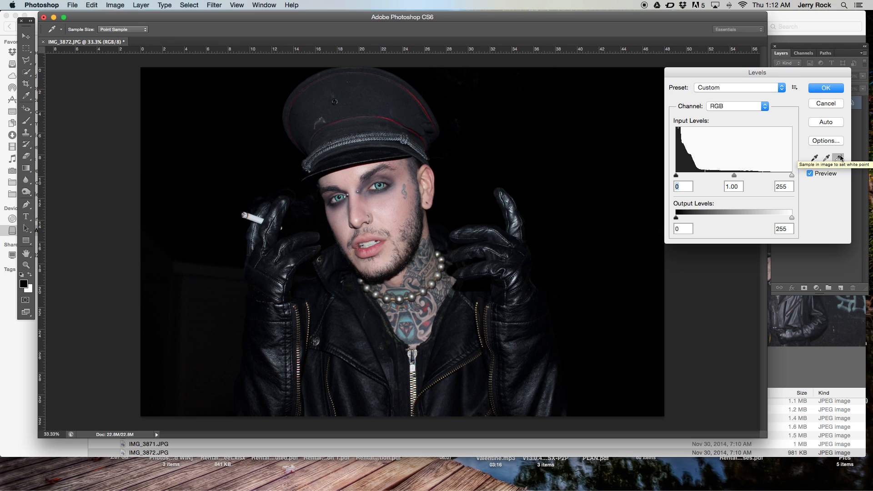
pyautogui.press('super+equal')
pyautogui.press('super+equal')
pyautogui.press('super+equal')
pyautogui.press('super+equal')
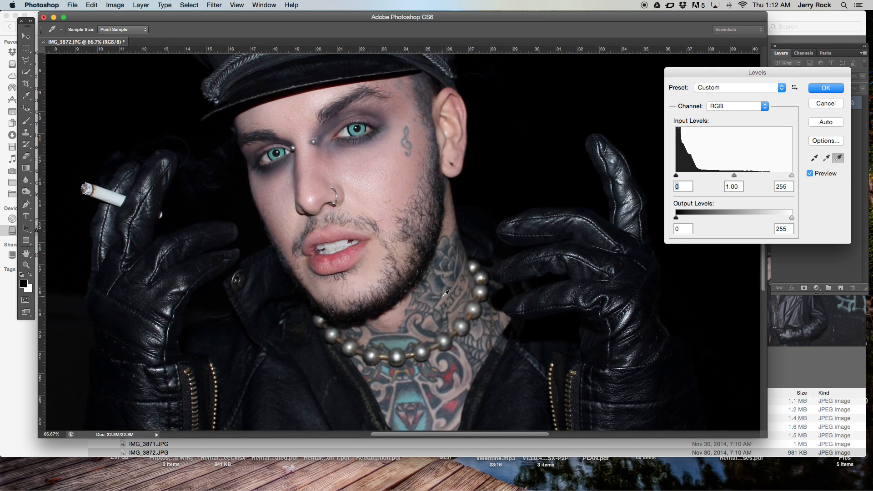
pyautogui.scroll(10, 437, 285)
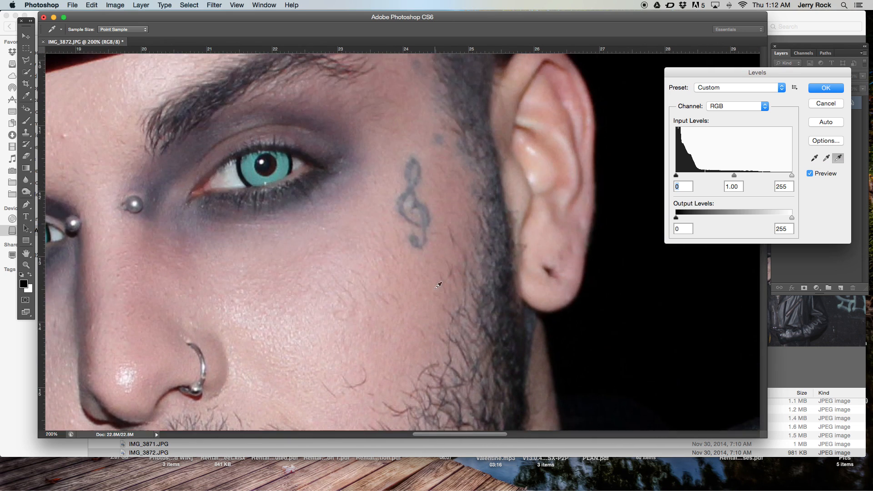
pyautogui.scroll(-10, 438, 286)
pyautogui.hscroll(-3, 438, 286)
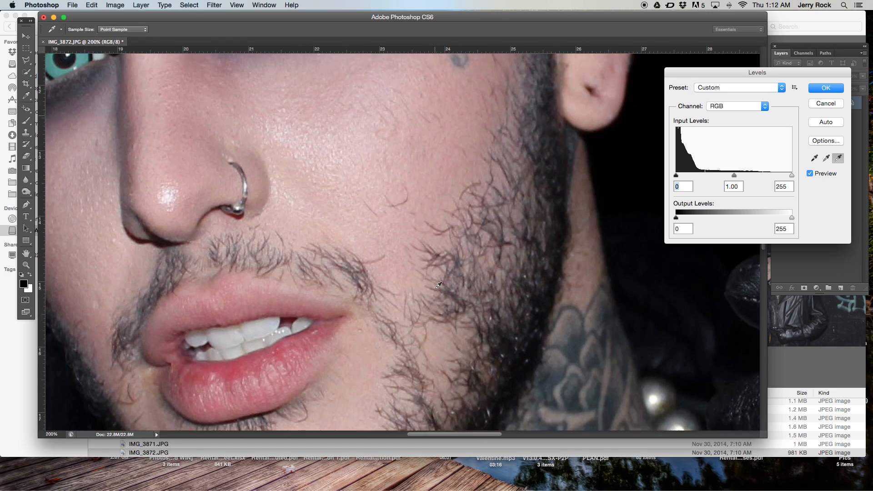
pyautogui.scroll(-8, 438, 286)
pyautogui.hscroll(6, 438, 285)
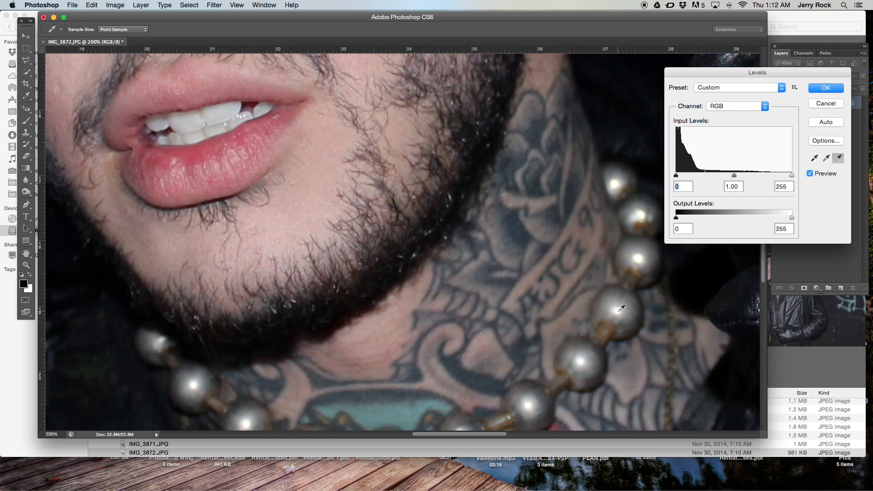
pyautogui.click(620, 309)
# Resample the Levels white point on the man's teeth and two necklace pearls, ending on the upper pearl's highlight near the glove
pyautogui.press('super+minus')
pyautogui.press('super+minus')
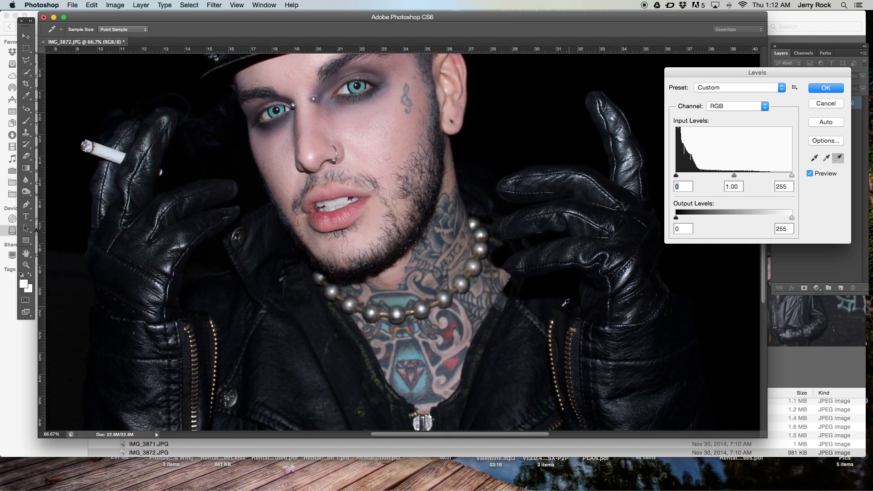
pyautogui.press('super+minus')
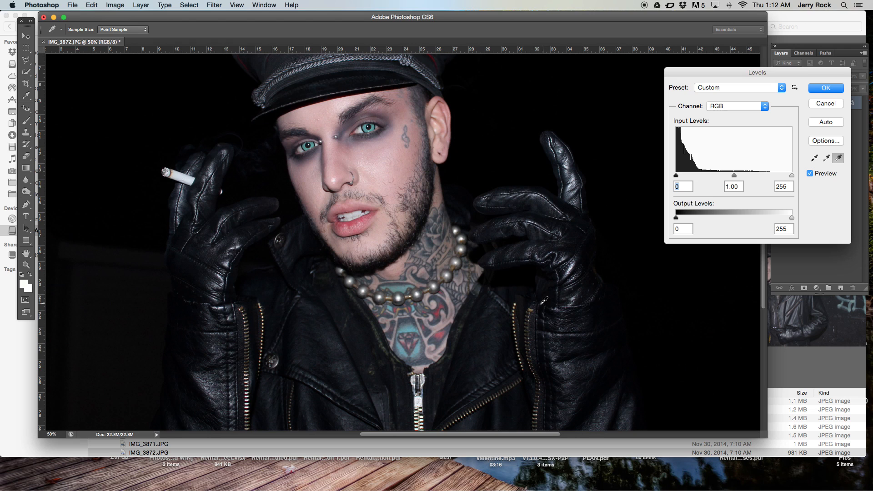
pyautogui.click(349, 216)
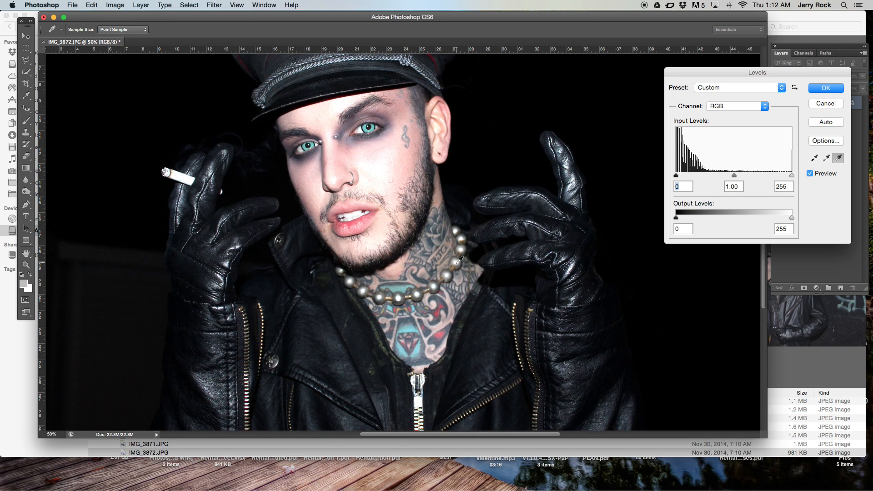
pyautogui.click(458, 262)
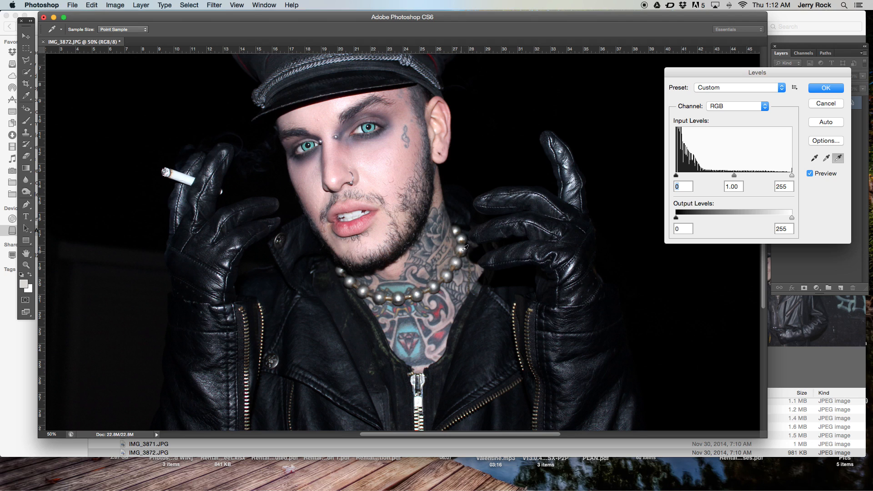
pyautogui.click(463, 249)
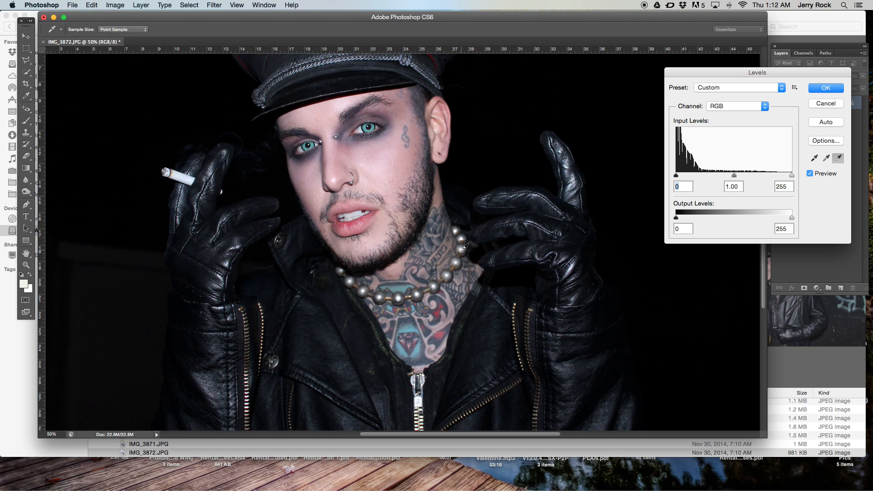
pyautogui.press('super+minus')
pyautogui.press('super+minus')
pyautogui.press('super+equal')
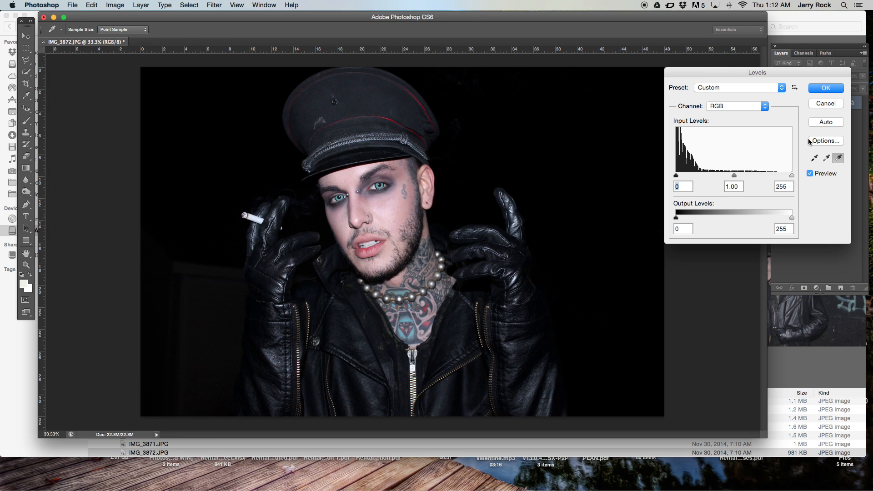
# Discard the sampled Levels settings and try the automatic Levels correction on the portrait without applying it
pyautogui.click(826, 105)
pyautogui.click(115, 6)
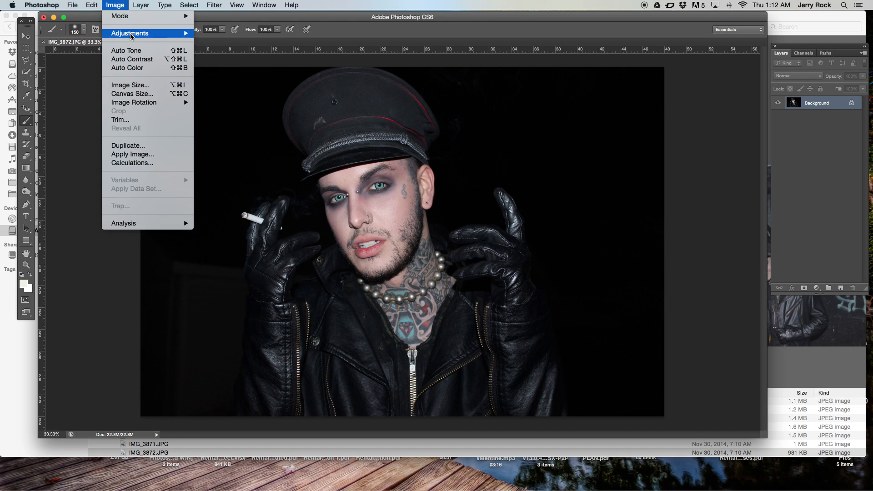
pyautogui.moveTo(151, 34)
pyautogui.click(212, 43)
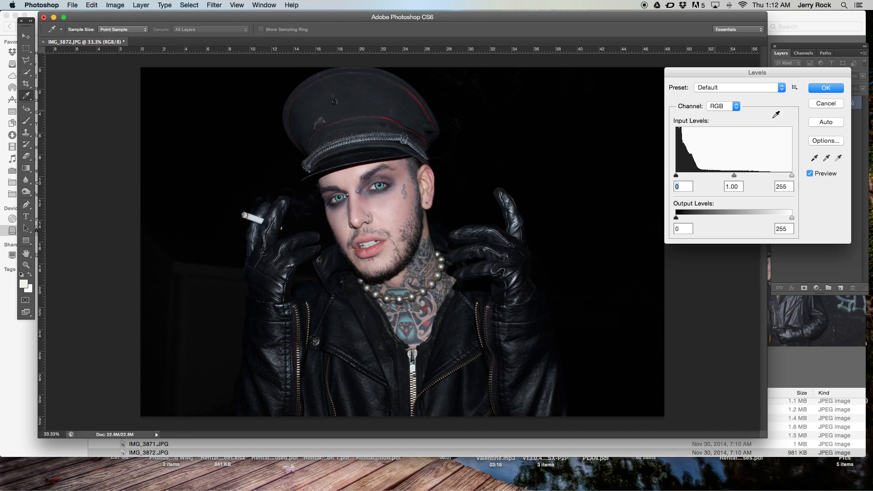
pyautogui.click(833, 121)
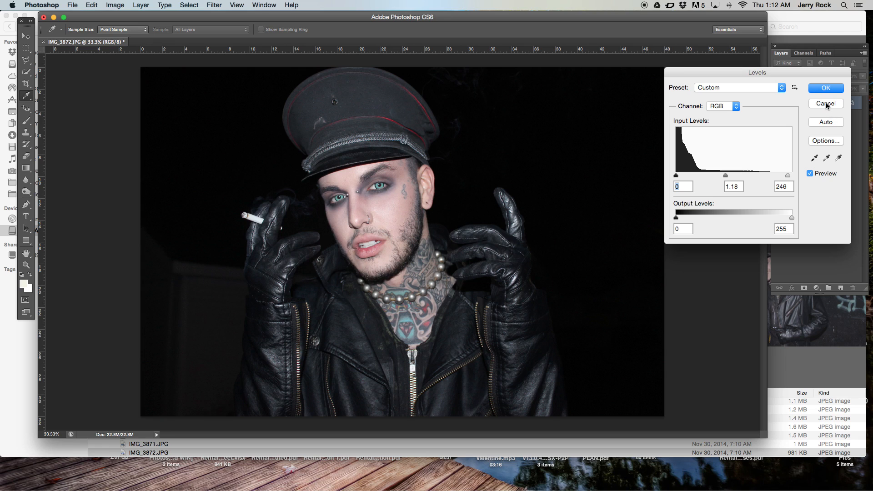
pyautogui.click(825, 103)
pyautogui.press('b')
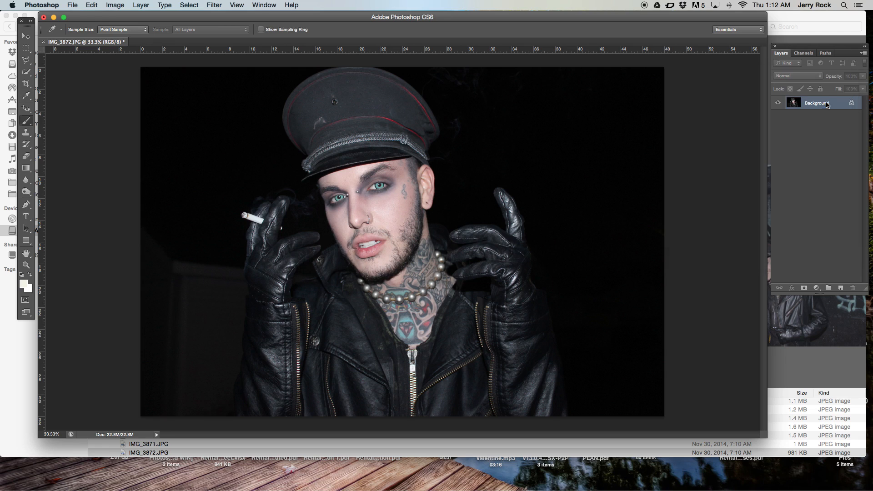
pyautogui.click(115, 5)
pyautogui.moveTo(129, 34)
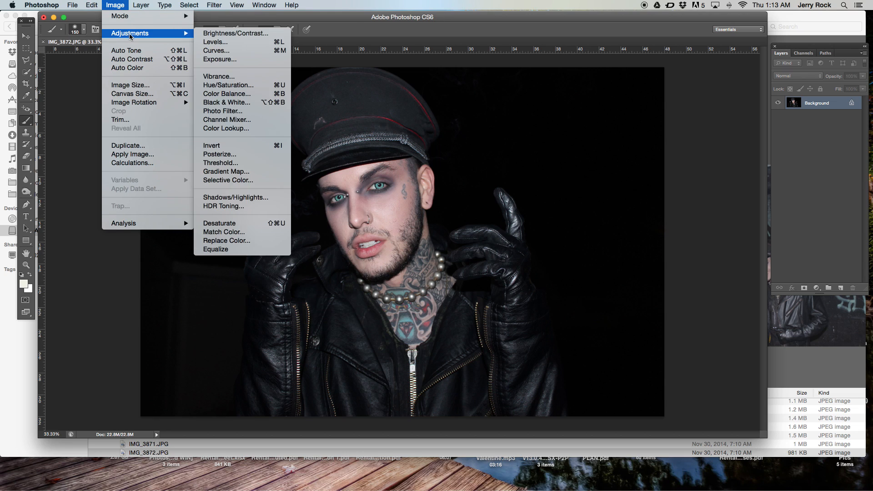
pyautogui.click(254, 34)
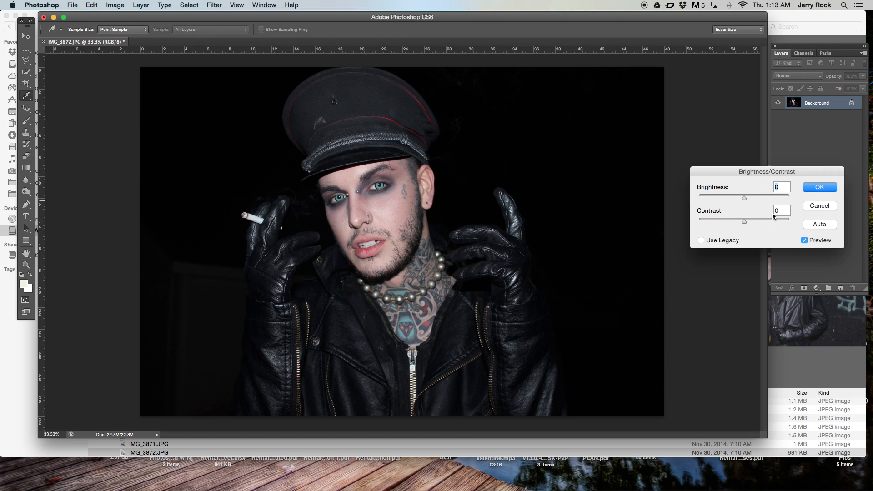
pyautogui.click(825, 207)
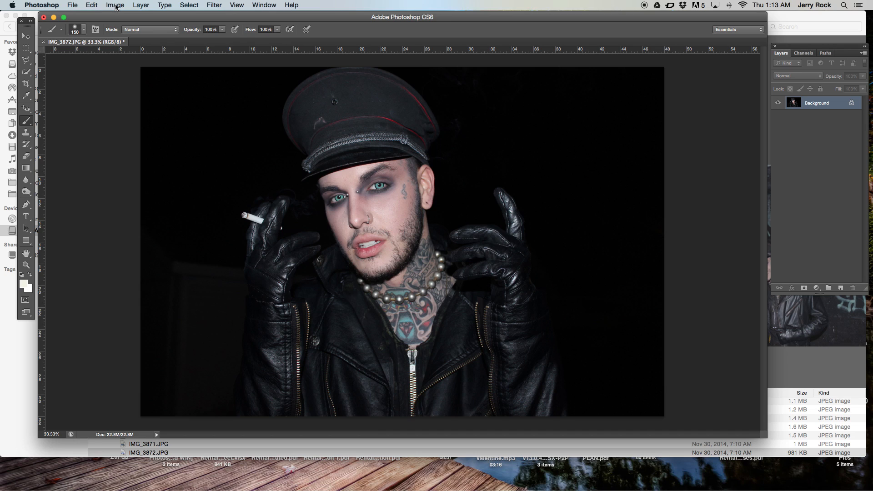
# Try the automatic Curves correction on the portrait and cancel it
pyautogui.click(115, 6)
pyautogui.moveTo(134, 34)
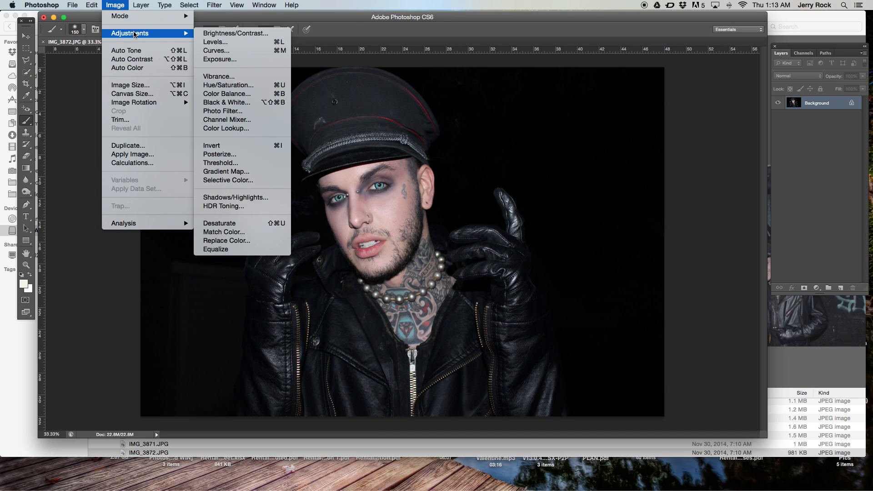
pyautogui.click(226, 51)
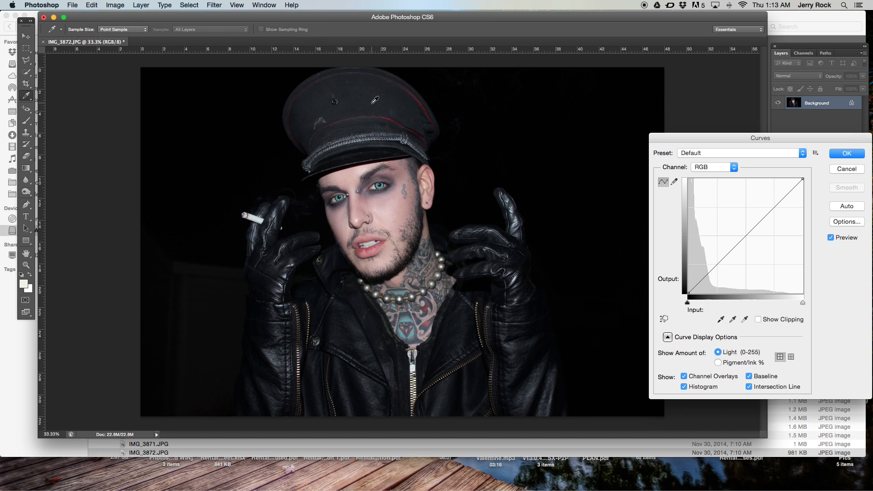
pyautogui.click(848, 208)
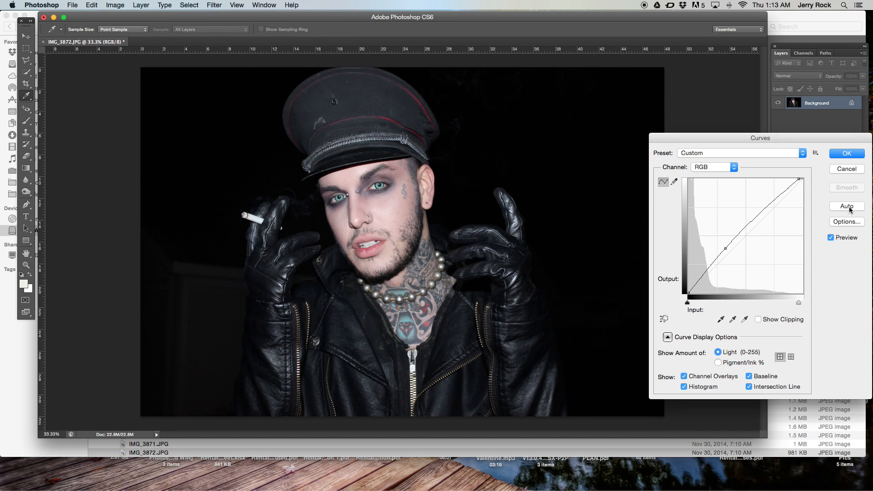
pyautogui.click(846, 169)
# Start a Curves adjustment and add shadow, highlight and midtone points to the RGB curve, with the shadow point at input 64, output 64
pyautogui.click(117, 6)
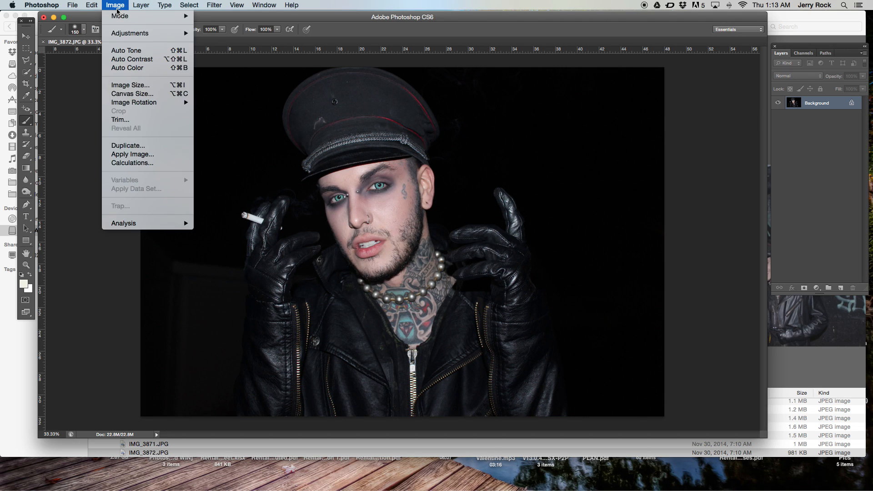
pyautogui.moveTo(130, 33)
pyautogui.click(236, 54)
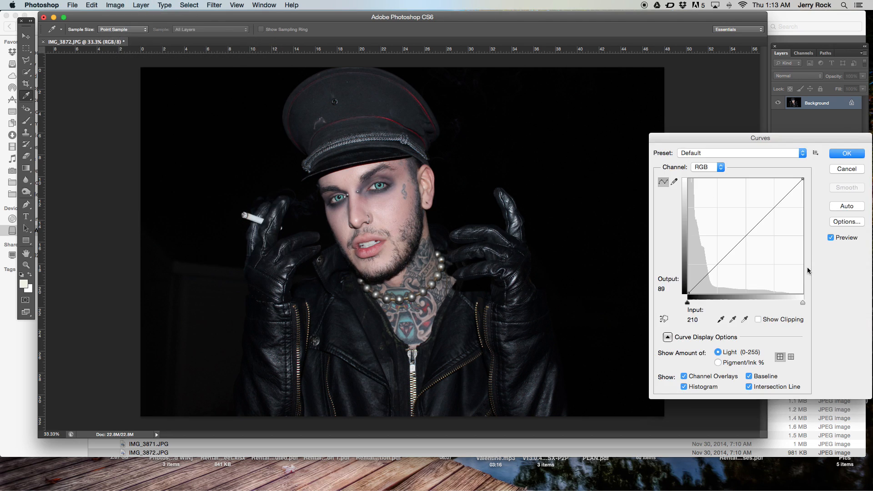
pyautogui.click(717, 263)
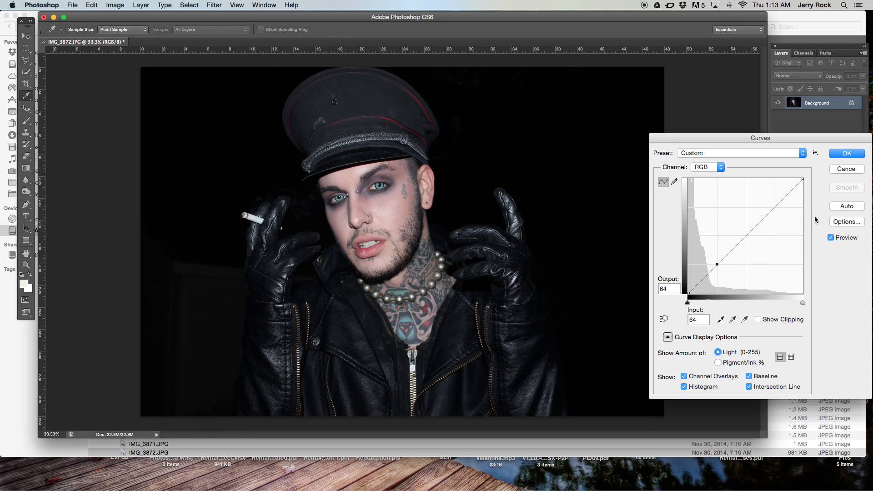
pyautogui.click(775, 208)
pyautogui.click(746, 239)
# Shape the RGB curve into a contrast-boosting S, placing the shadow point at input 87, output 64
pyautogui.moveTo(746, 241); pyautogui.dragTo(749, 242)
pyautogui.moveTo(774, 208); pyautogui.dragTo(768, 207)
pyautogui.moveTo(749, 241); pyautogui.dragTo(747, 235)
pyautogui.moveTo(717, 264); pyautogui.dragTo(728, 264)
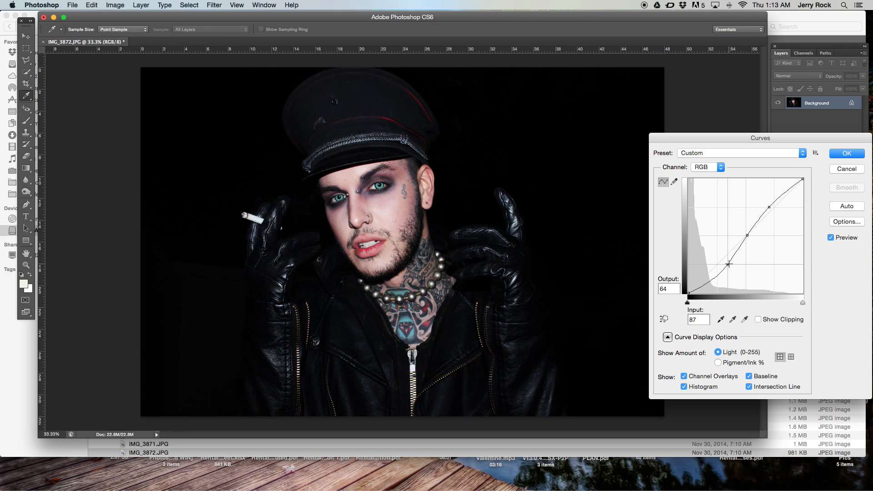
# Try darkening the highlights by moving the upper curve point to input 219, output 194, and cancel the Curves adjustment
pyautogui.moveTo(772, 206)
pyautogui.mouseDown()
pyautogui.moveTo(762, 205)
pyautogui.moveTo(785, 228)
pyautogui.moveTo(778, 210)
pyautogui.moveTo(792, 186)
pyautogui.moveTo(780, 179)
pyautogui.moveTo(697, 186)
pyautogui.moveTo(734, 180)
pyautogui.moveTo(788, 206)
pyautogui.mouseUp()
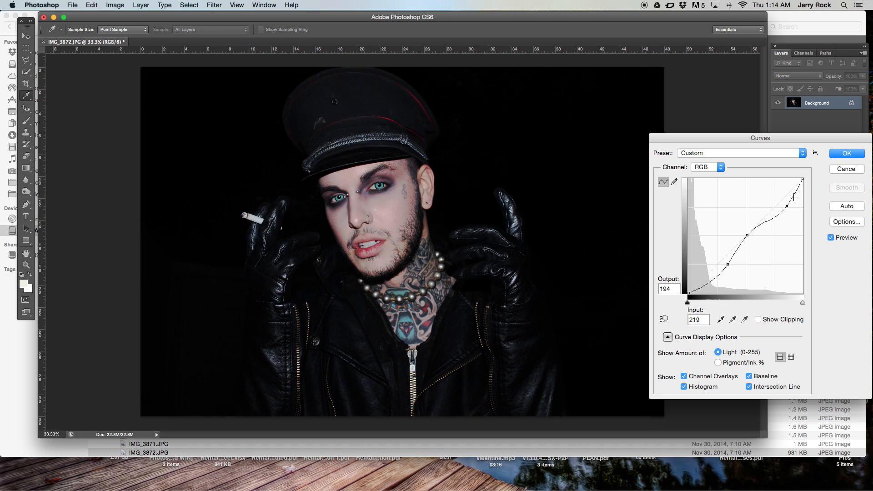
pyautogui.click(846, 171)
pyautogui.press('b')
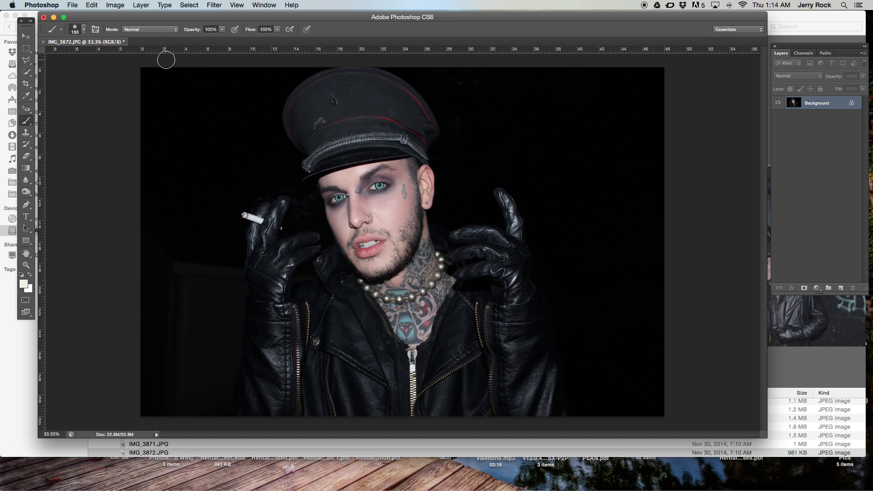
# Start an Exposure adjustment, try a gamma correction of 0.72, and reset the gamma to 1.00
pyautogui.click(114, 4)
pyautogui.moveTo(133, 37)
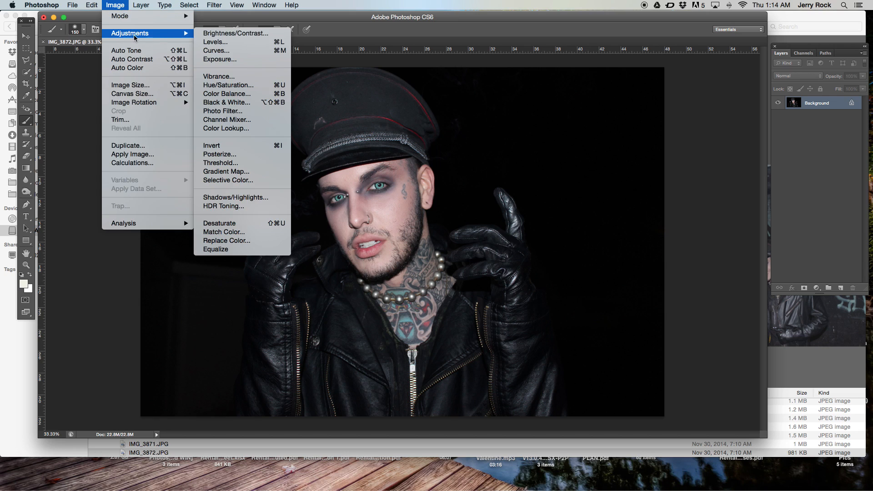
pyautogui.click(229, 60)
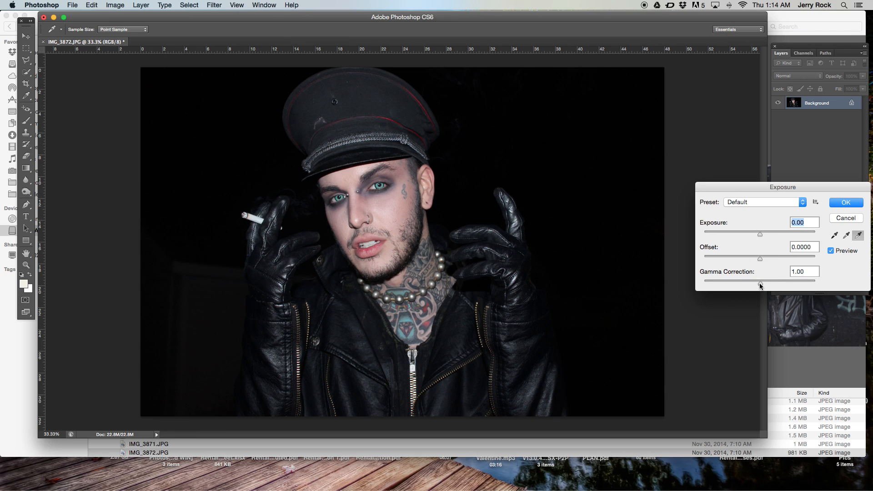
pyautogui.moveTo(761, 285)
pyautogui.mouseDown()
pyautogui.moveTo(784, 287)
pyautogui.moveTo(774, 286)
pyautogui.mouseUp()
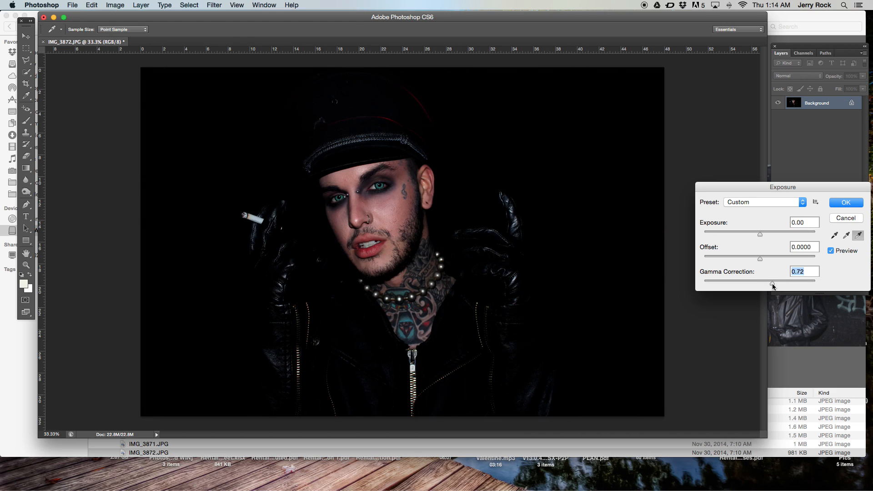
pyautogui.write('0')
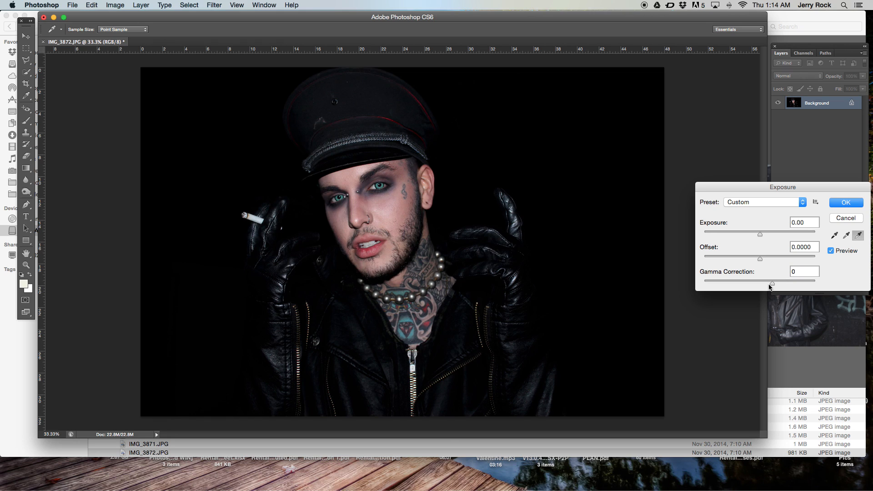
pyautogui.press('BackSpace')
pyautogui.write('1')
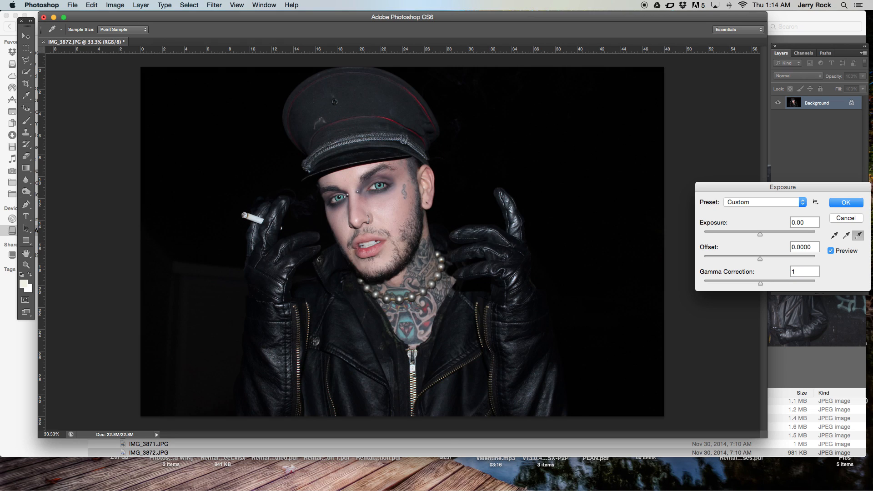
pyautogui.write('.00')
# Try an exposure offset of +0.0224, reset the offset and exposure to 0, and close the adjustment by accepting it
pyautogui.moveTo(760, 259); pyautogui.dragTo(762, 259)
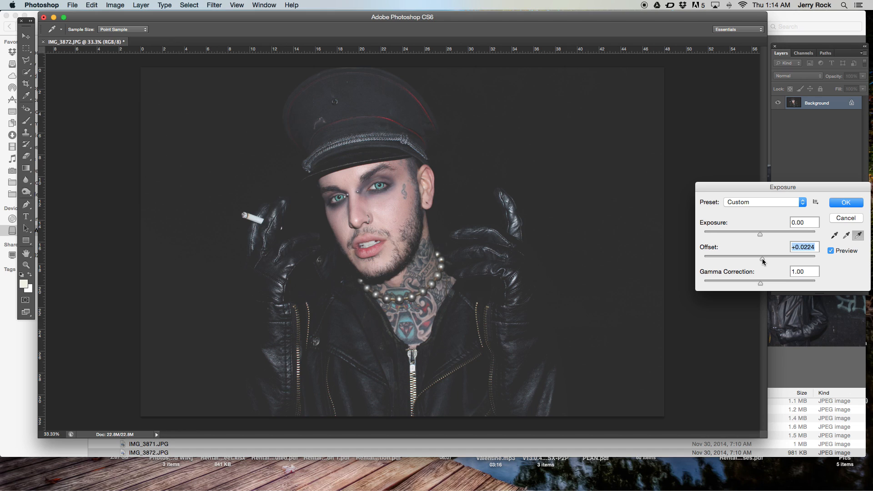
pyautogui.write('0')
pyautogui.moveTo(760, 234)
pyautogui.mouseDown()
pyautogui.moveTo(704, 235)
pyautogui.moveTo(866, 244)
pyautogui.moveTo(760, 238)
pyautogui.mouseUp()
pyautogui.write('0')
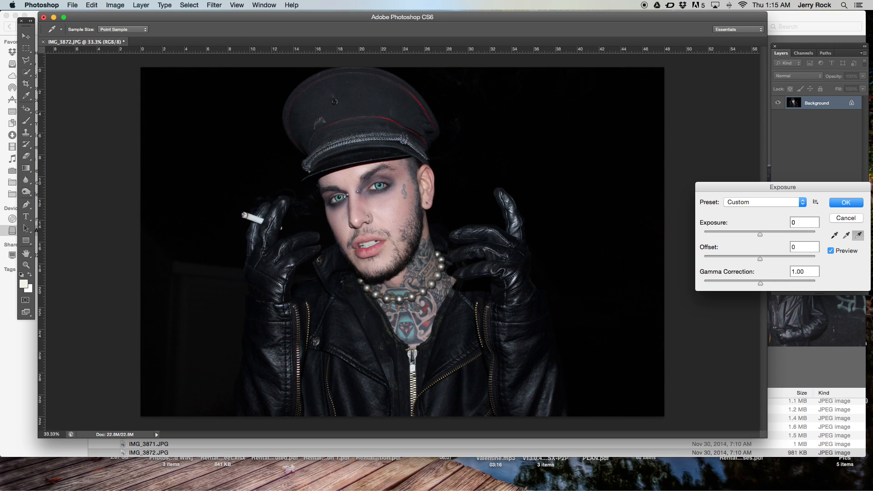
pyautogui.click(845, 203)
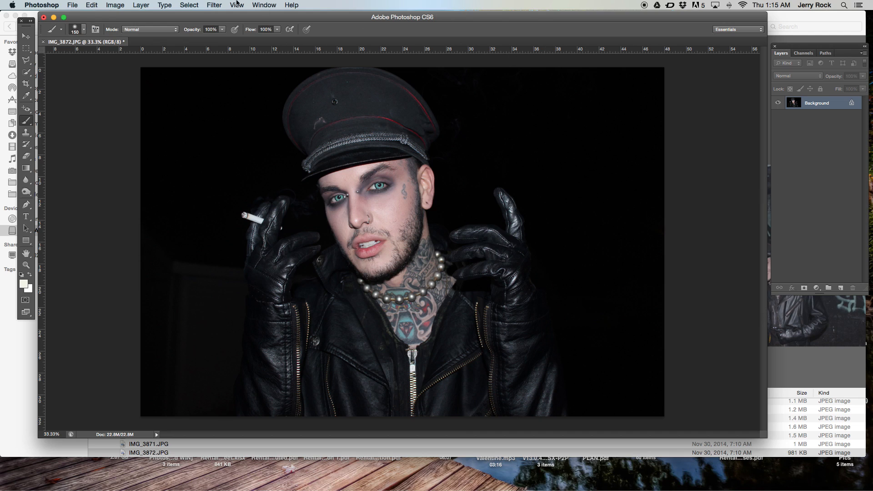
# Start a Vibrance adjustment on the portrait, try the minimum vibrance, and reset it to 0
pyautogui.click(114, 5)
pyautogui.moveTo(130, 34)
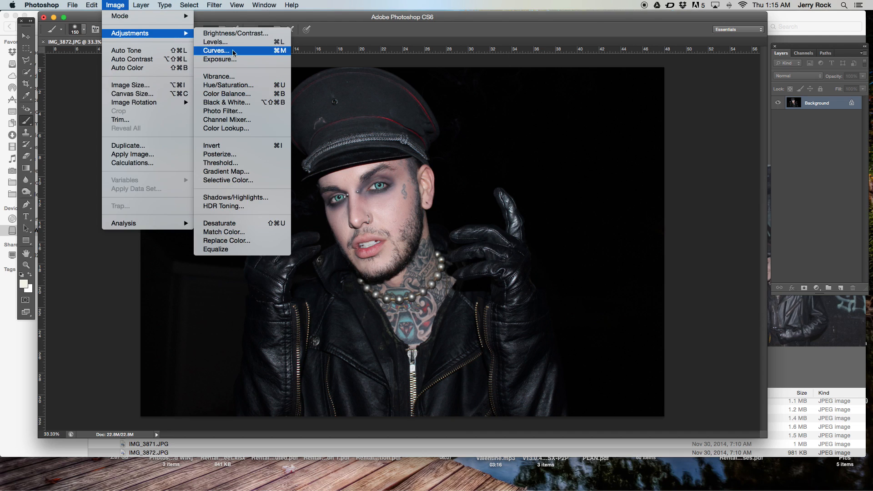
pyautogui.click(245, 80)
pyautogui.moveTo(645, 247); pyautogui.dragTo(546, 245)
pyautogui.write('0')
pyautogui.press('Tab')
# Try a saturation of -100 and of +100 on the portrait, and reset the saturation to 0
pyautogui.moveTo(644, 274); pyautogui.dragTo(577, 274)
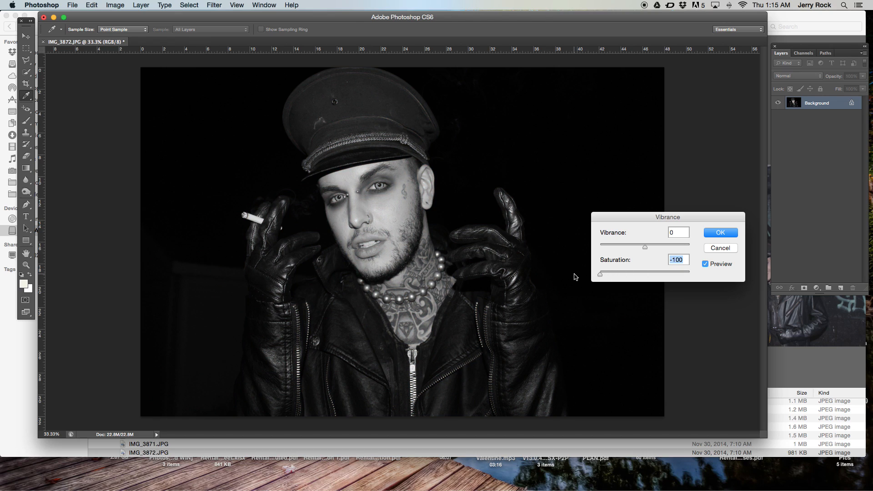
pyautogui.moveTo(575, 275); pyautogui.dragTo(712, 279)
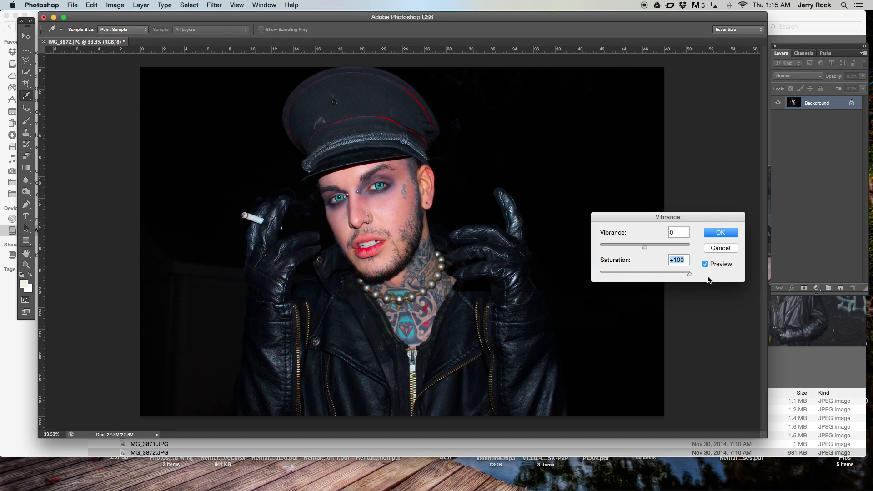
pyautogui.write('0')
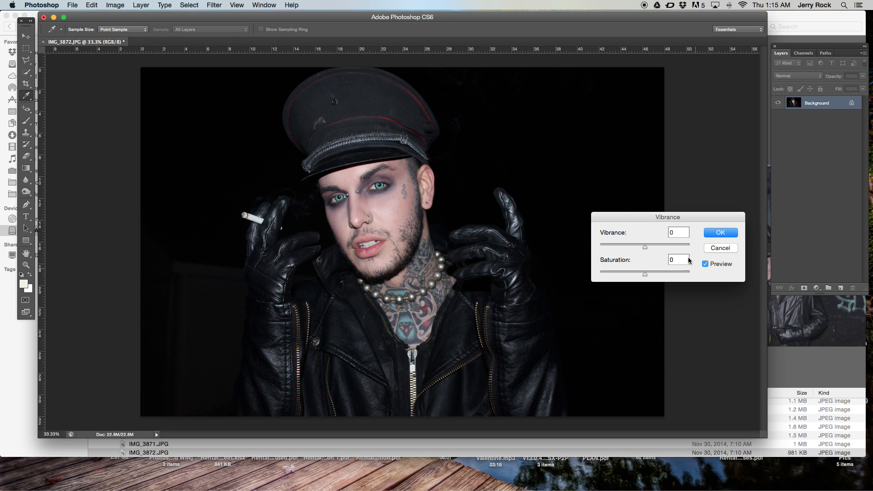
# Try a vibrance of +100, reset it to 0, and cancel the Vibrance adjustment
pyautogui.moveTo(645, 248); pyautogui.dragTo(680, 248)
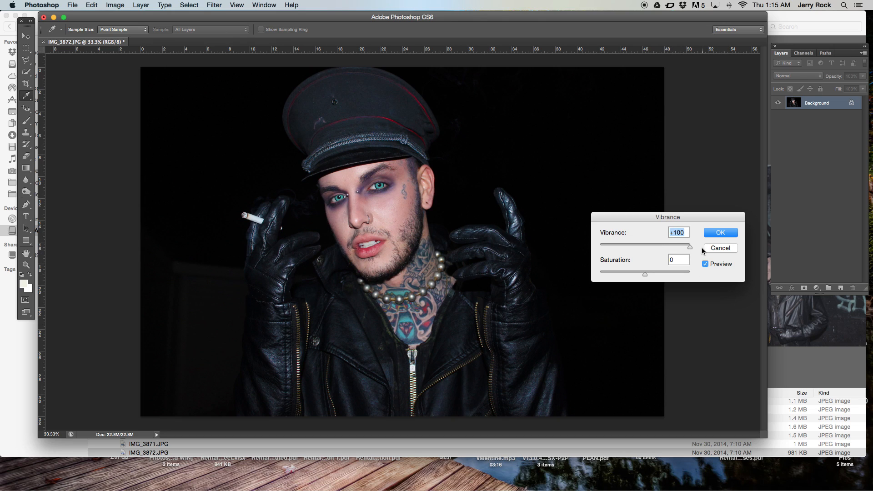
pyautogui.write('0')
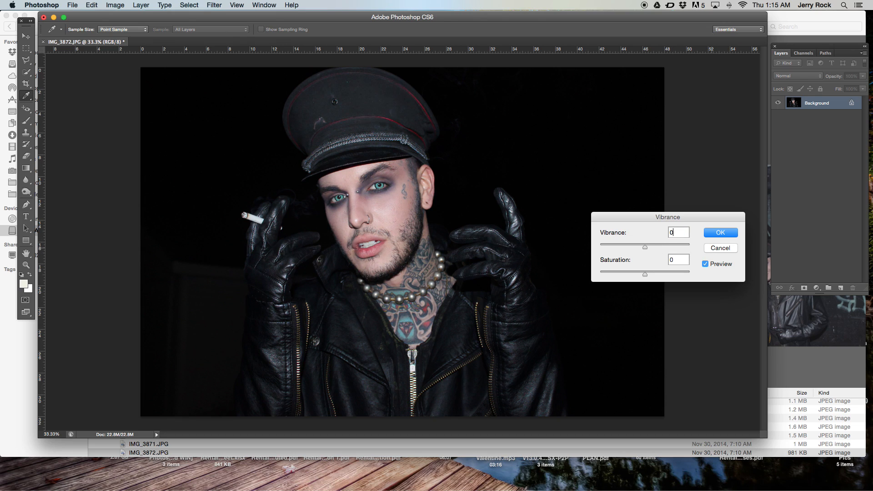
pyautogui.click(721, 249)
pyautogui.press('b')
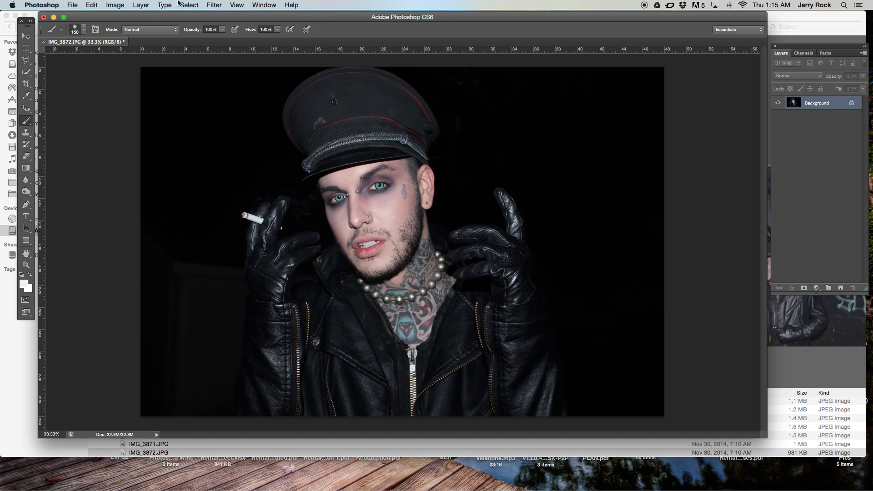
# Start a Hue/Saturation adjustment, try the minimum saturation and a lightness of +21, and reset each to 0
pyautogui.click(115, 5)
pyautogui.moveTo(128, 34)
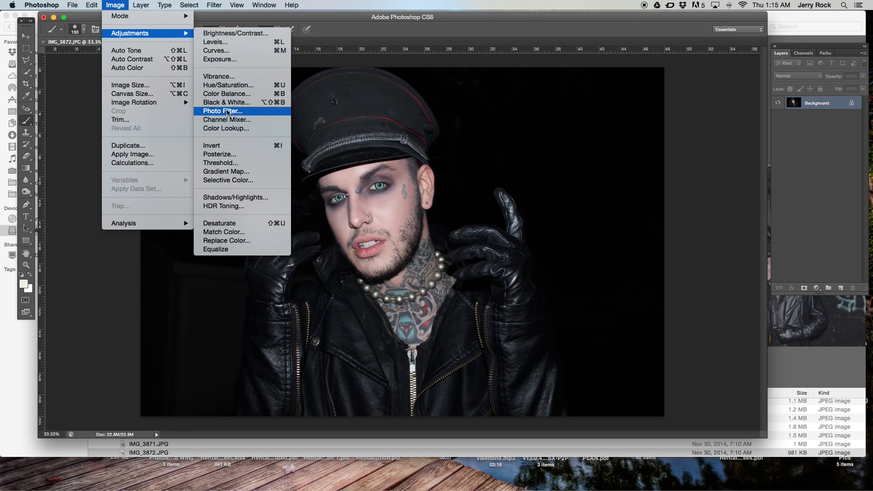
pyautogui.click(230, 86)
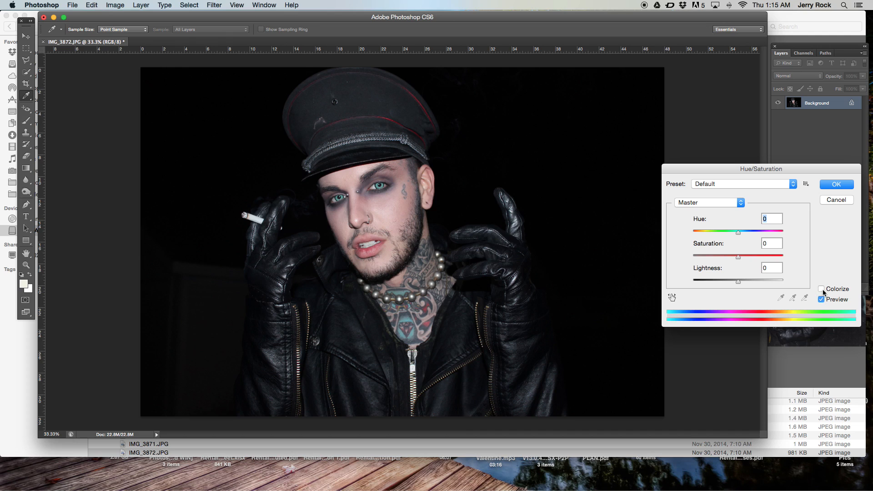
pyautogui.moveTo(738, 257); pyautogui.dragTo(670, 261)
pyautogui.write('0')
pyautogui.moveTo(737, 283); pyautogui.dragTo(749, 285)
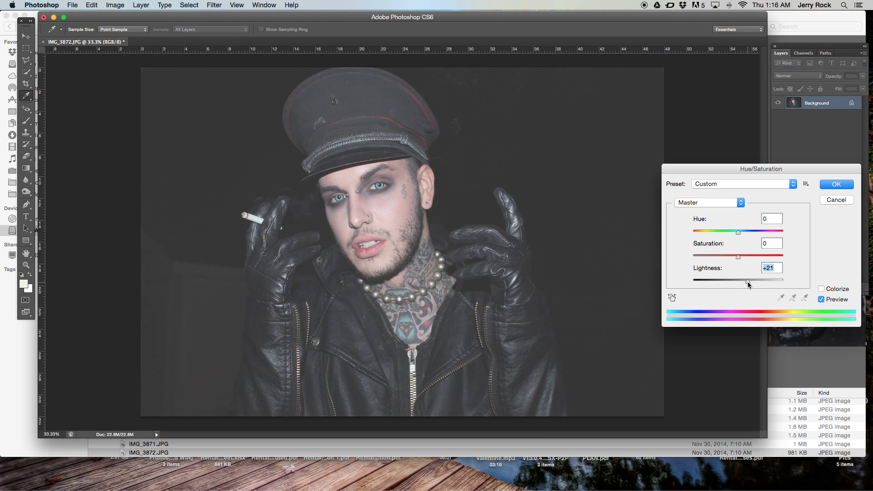
pyautogui.write('0')
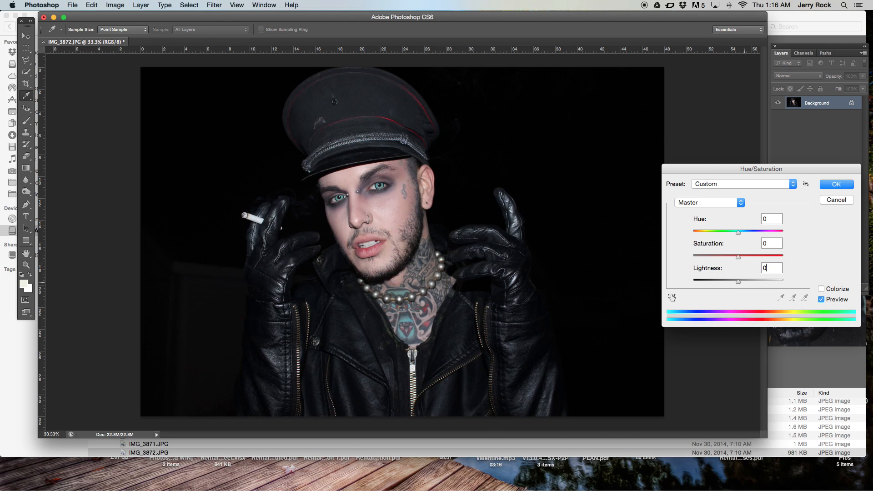
# Try a lightness of -32 and a Colorize tint with hue 216 and saturation 28, and cancel the Hue/Saturation adjustment
pyautogui.moveTo(738, 283); pyautogui.dragTo(724, 285)
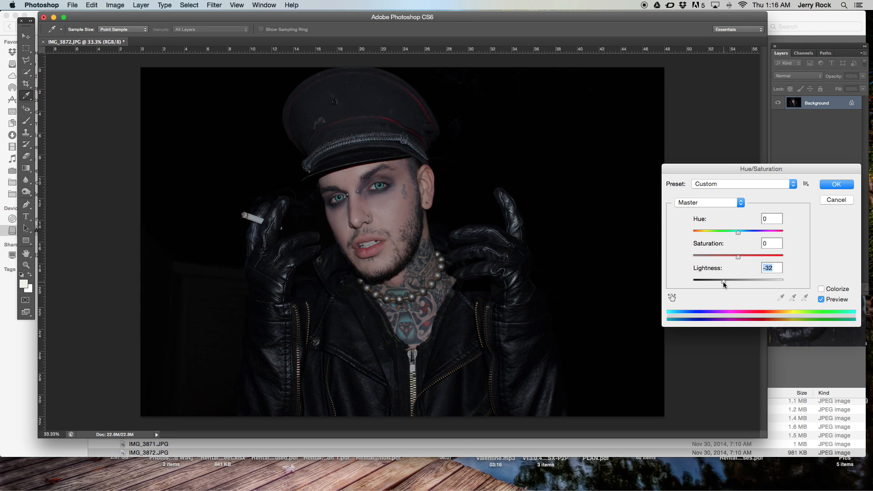
pyautogui.write('0')
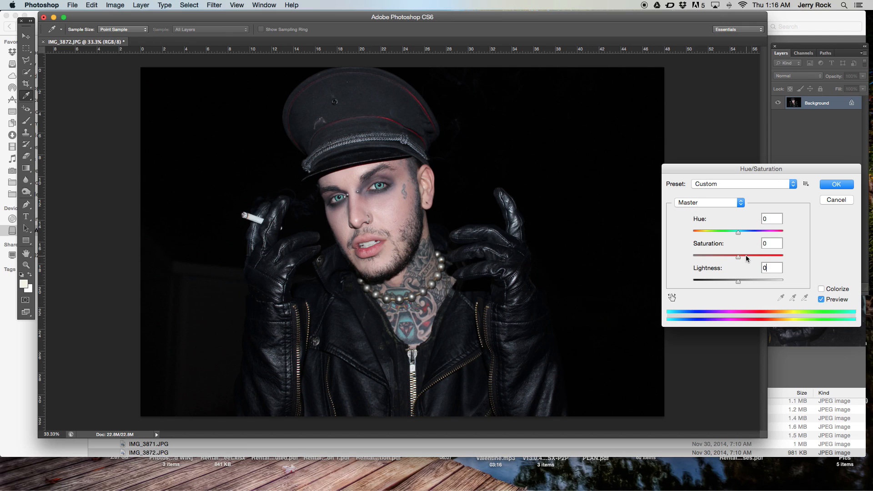
pyautogui.click(822, 290)
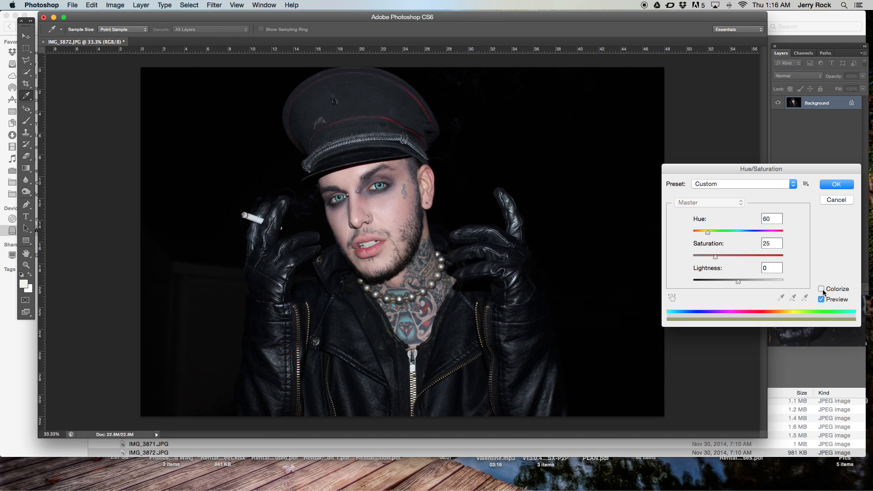
pyautogui.moveTo(745, 233); pyautogui.dragTo(707, 236)
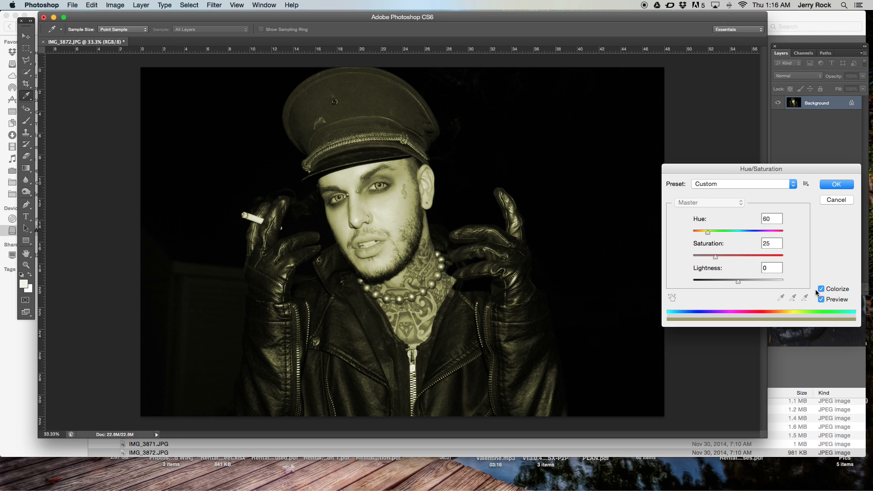
pyautogui.moveTo(706, 232); pyautogui.dragTo(718, 258)
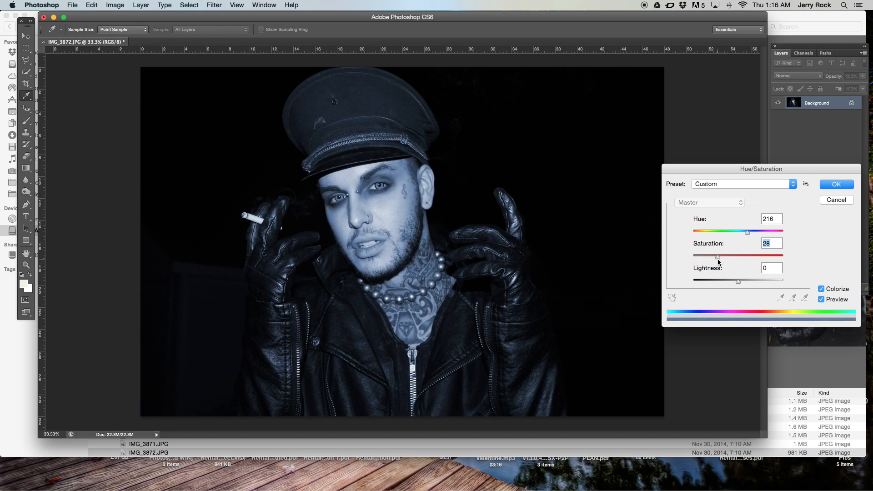
pyautogui.click(837, 200)
# Start a Color Balance adjustment, shift the shadow colors, and set the midtone color levels to -30, +27 and -23
pyautogui.click(113, 5)
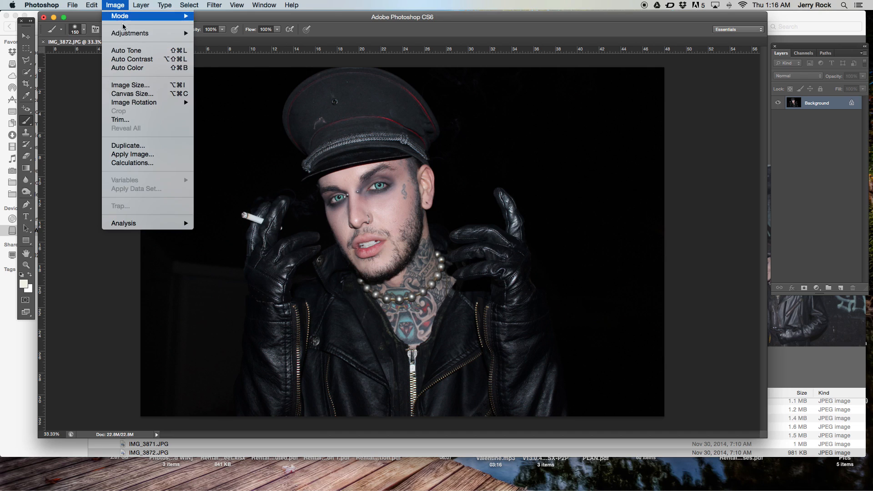
pyautogui.moveTo(127, 35)
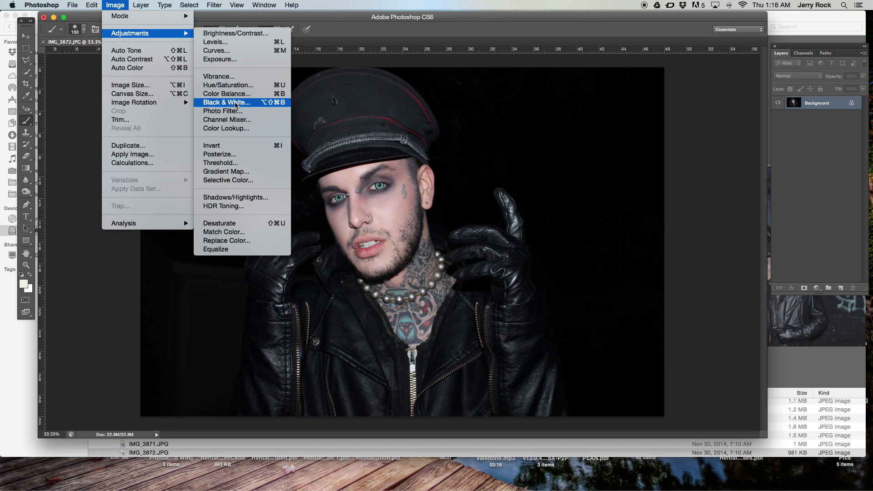
pyautogui.click(226, 93)
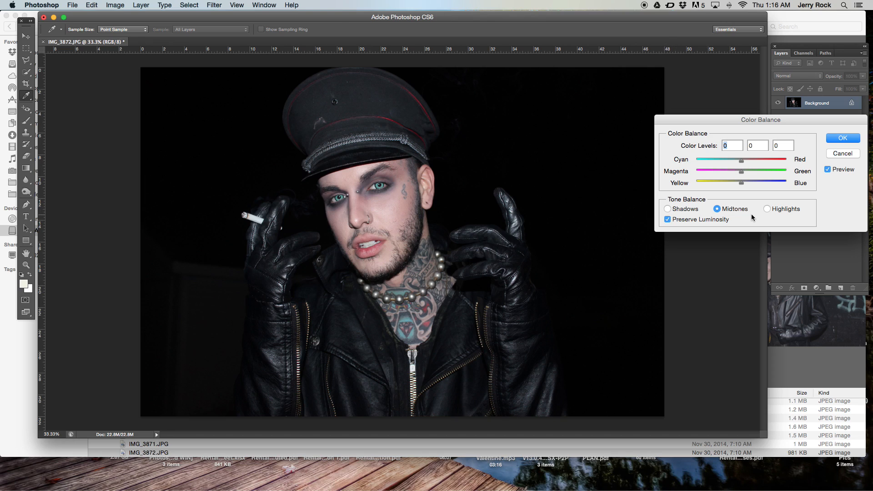
pyautogui.click(668, 208)
pyautogui.moveTo(742, 162); pyautogui.dragTo(731, 184)
pyautogui.click(717, 208)
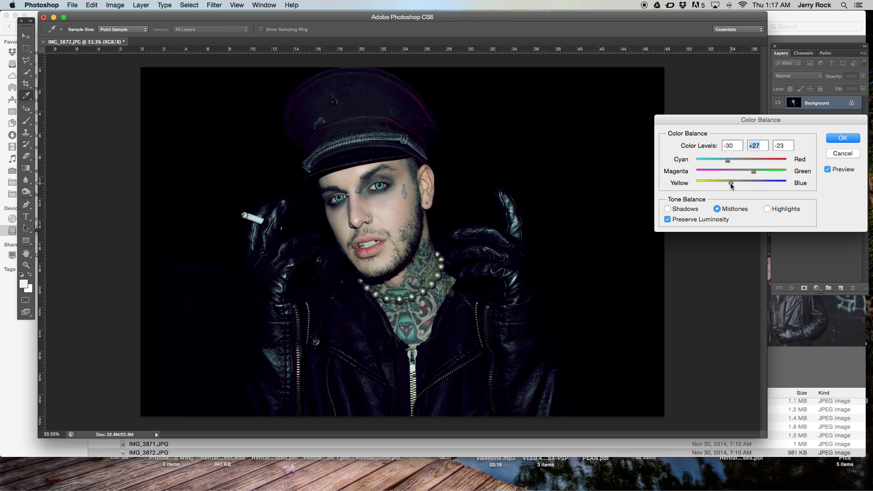
# Try strong color shifts in the Color Balance highlights and reset the highlight levels to 0
pyautogui.click(767, 209)
pyautogui.moveTo(740, 162); pyautogui.dragTo(681, 163)
pyautogui.press('Tab')
pyautogui.write('0')
pyautogui.moveTo(742, 172); pyautogui.dragTo(785, 184)
pyautogui.write('0')
pyautogui.press('Tab')
pyautogui.write('0')
# Compare the portrait with and without the Color Balance preview, and apply the adjustment
pyautogui.click(828, 169)
pyautogui.click(827, 169)
pyautogui.click(843, 138)
pyautogui.press('b')
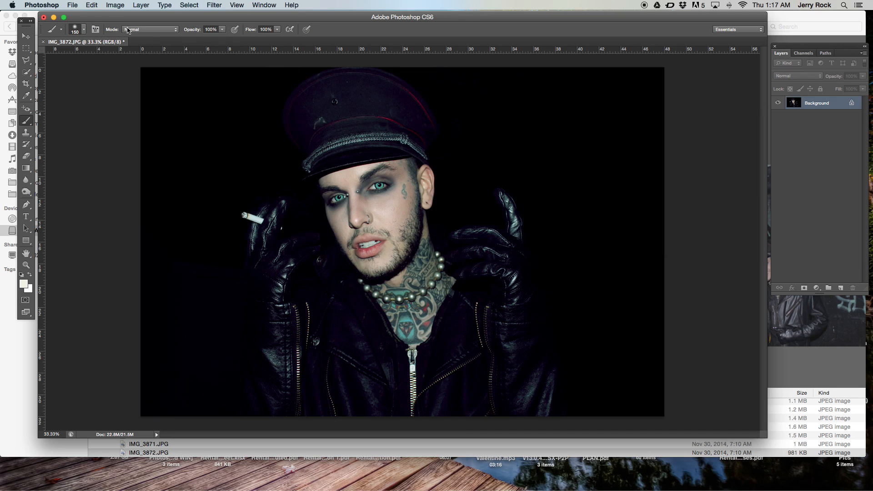
# Save a web-optimized copy of the portrait to the Desktop as 1 AM EDIT.jpg, and undo the Color Balance adjustment
pyautogui.click(73, 5)
pyautogui.click(171, 129)
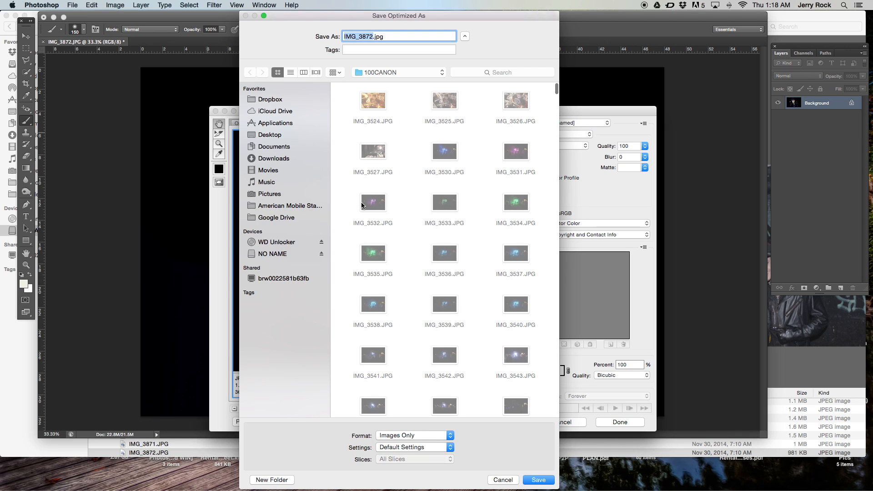
pyautogui.scroll(-3, 363, 205)
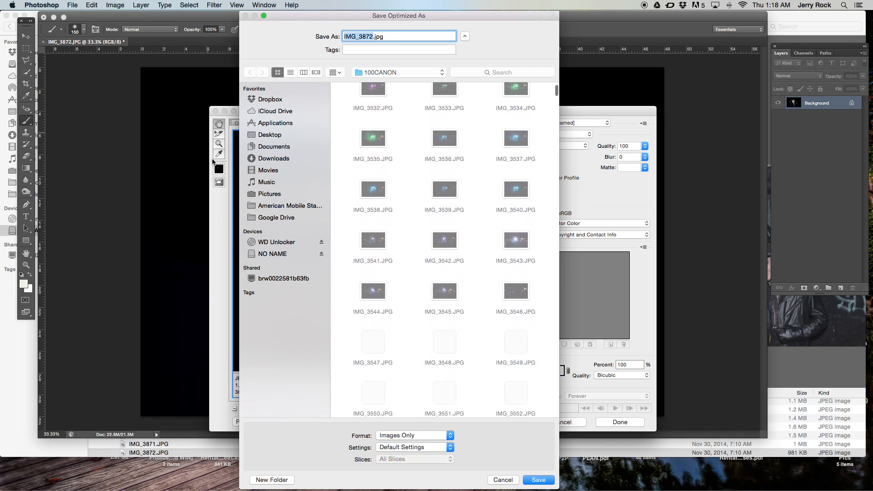
pyautogui.click(267, 135)
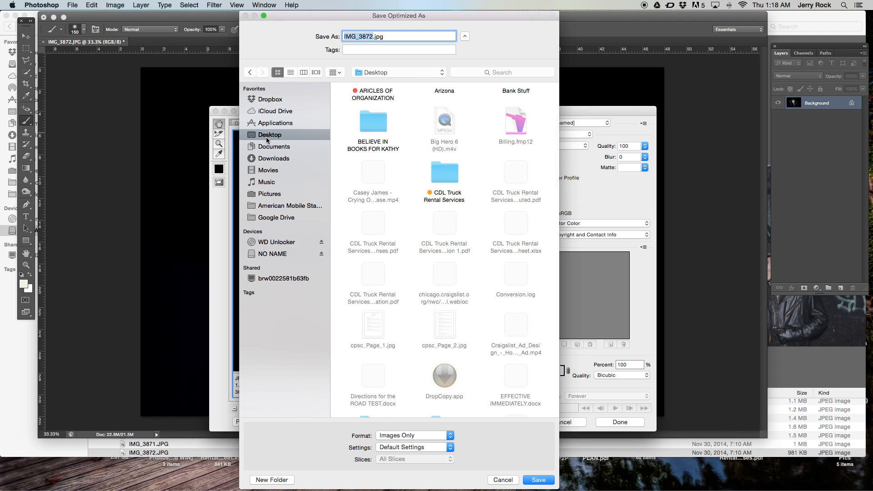
pyautogui.write('! A')
pyautogui.press('BackSpace')
pyautogui.press('BackSpace')
pyautogui.press('BackSpace')
pyautogui.write('1 AM EDIT')
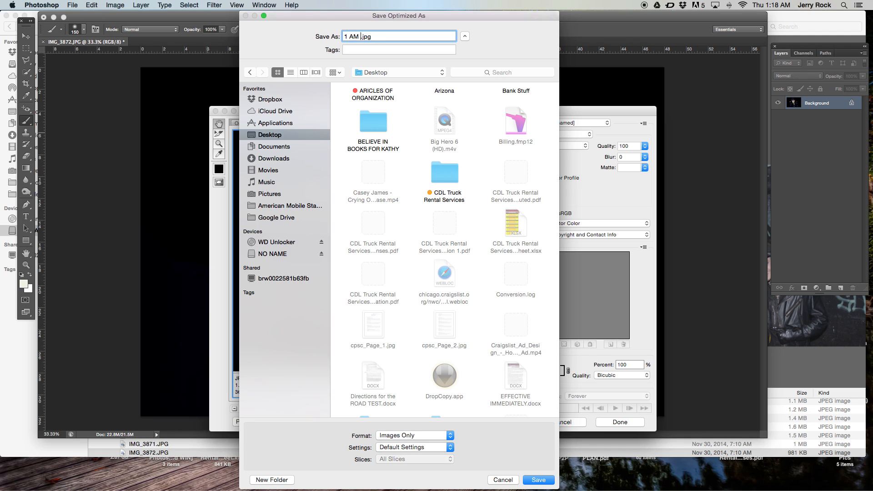
pyautogui.press('Return')
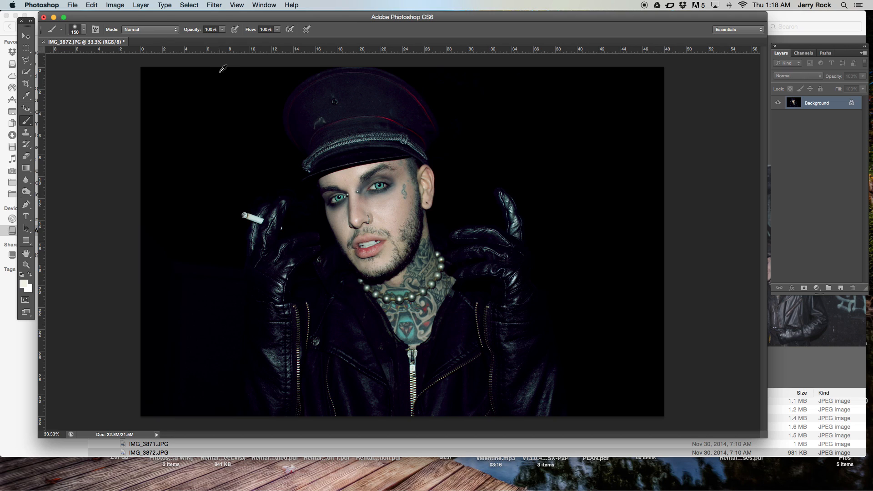
pyautogui.press('alt+super+z')
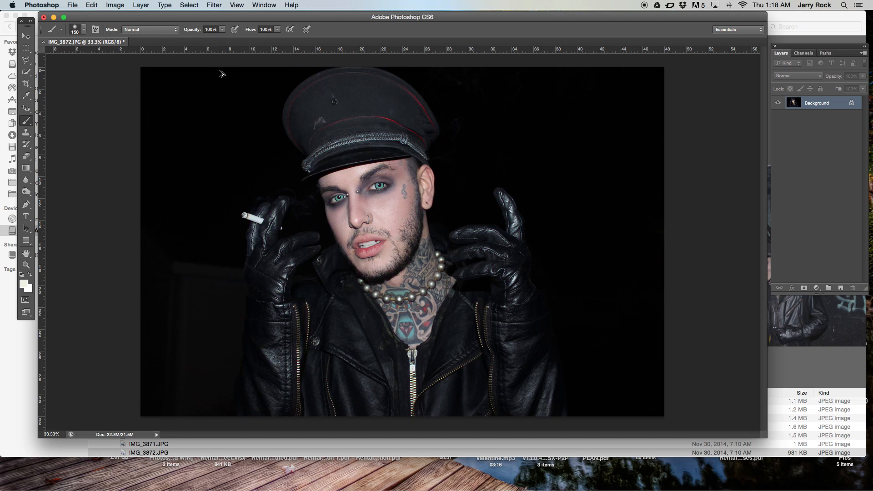
# Try the Green photo filter on the portrait and cancel the Photo Filter adjustment
pyautogui.click(118, 5)
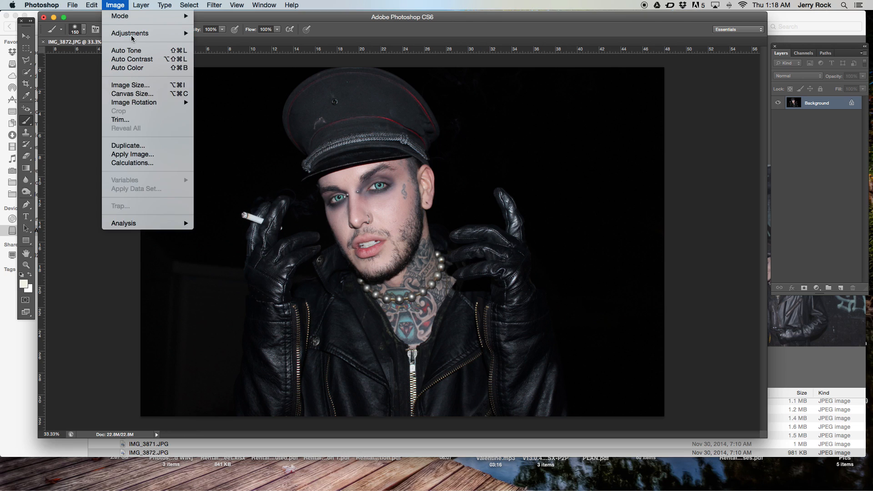
pyautogui.moveTo(166, 40)
pyautogui.click(243, 111)
pyautogui.click(731, 272)
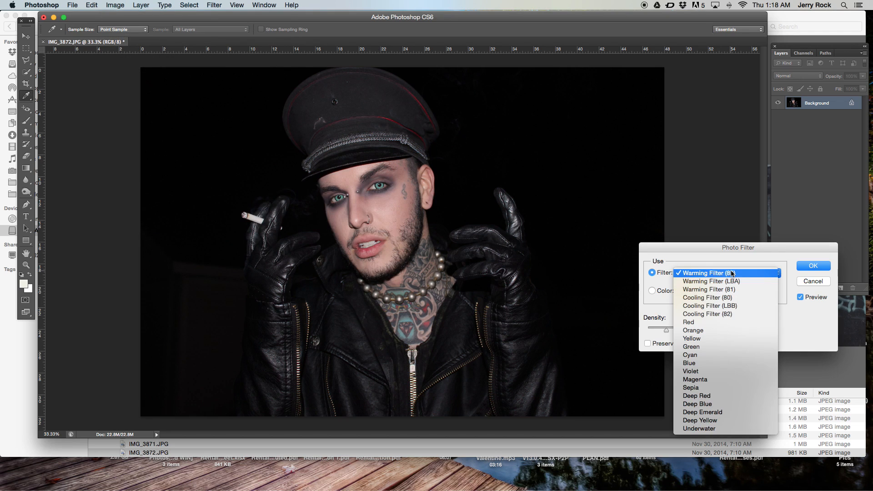
pyautogui.click(721, 346)
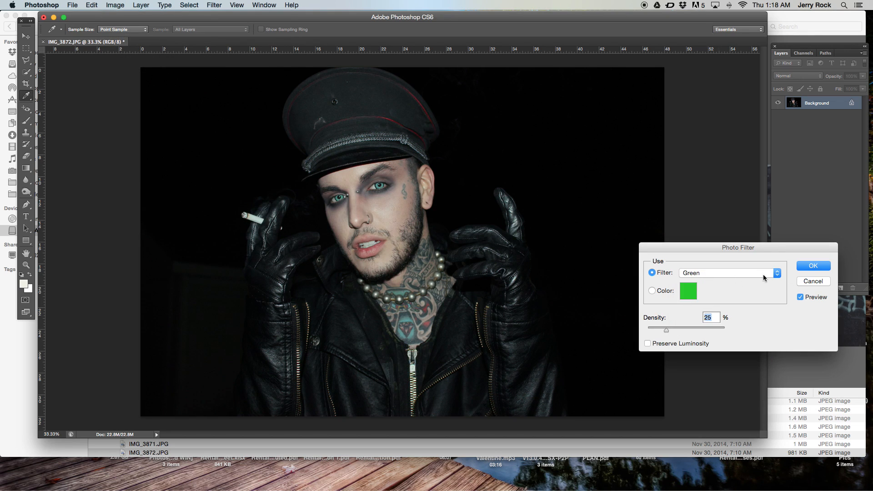
pyautogui.click(812, 281)
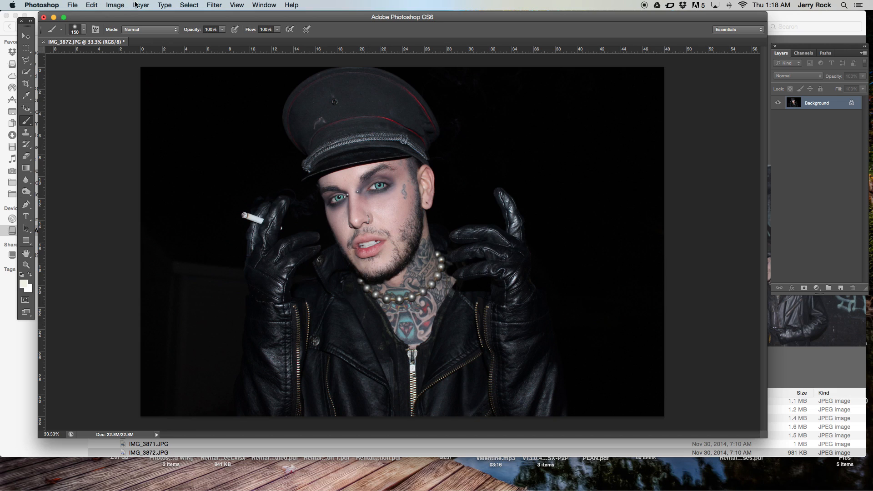
# Try Channel Mixer on the red output with red +200, green -150, blue -200 and constant +61, and cancel it
pyautogui.click(114, 5)
pyautogui.moveTo(172, 34)
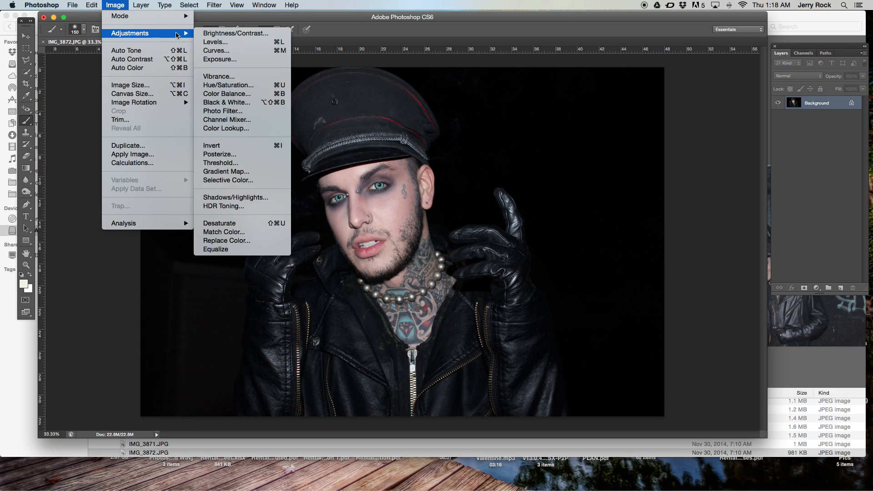
pyautogui.click(238, 120)
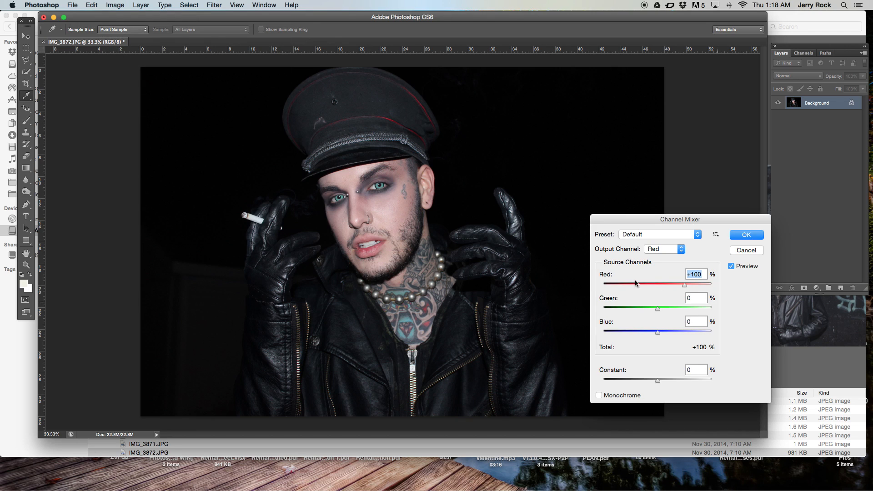
pyautogui.moveTo(685, 285); pyautogui.dragTo(712, 286)
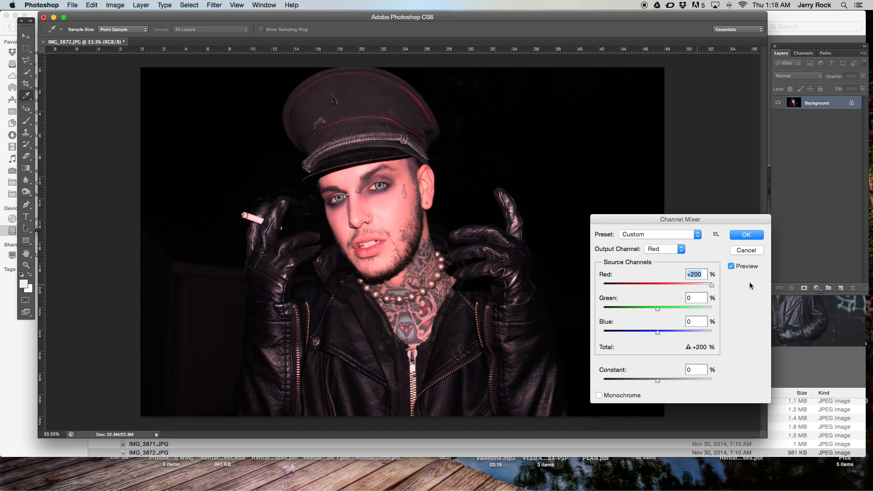
pyautogui.moveTo(658, 309); pyautogui.dragTo(618, 312)
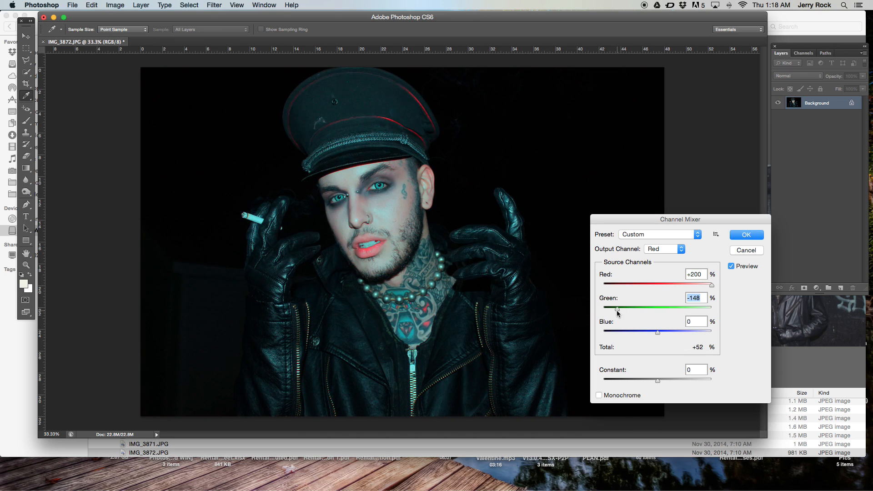
pyautogui.moveTo(657, 333); pyautogui.dragTo(580, 343)
pyautogui.moveTo(658, 380)
pyautogui.mouseDown()
pyautogui.moveTo(675, 380)
pyautogui.moveTo(610, 381)
pyautogui.moveTo(673, 381)
pyautogui.mouseUp()
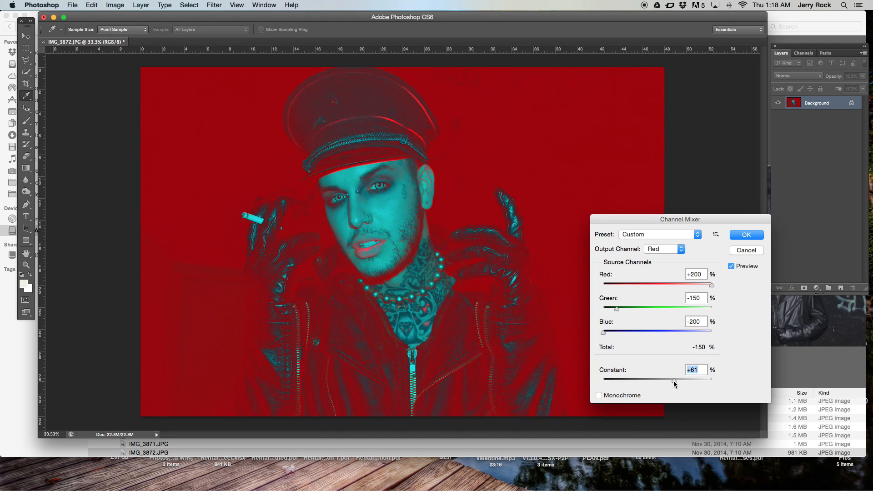
pyautogui.click(746, 250)
# Invert the portrait's colors and undo the inversion
pyautogui.click(111, 4)
pyautogui.moveTo(137, 34)
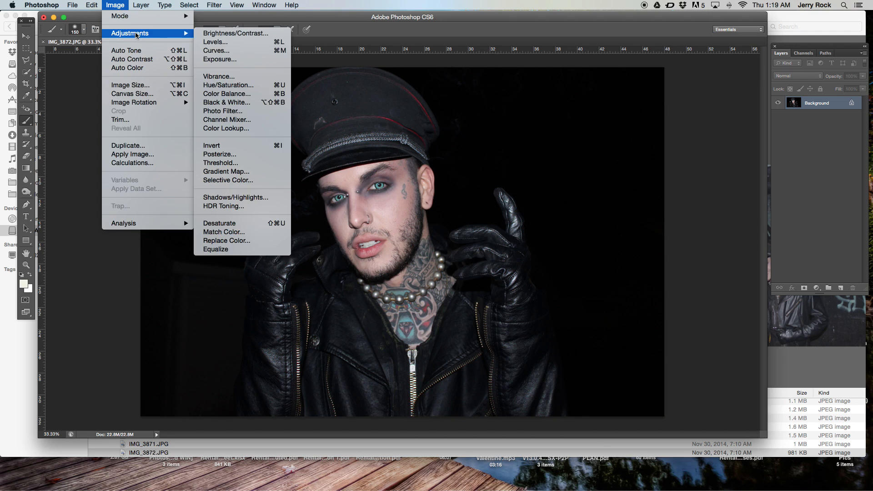
pyautogui.click(240, 146)
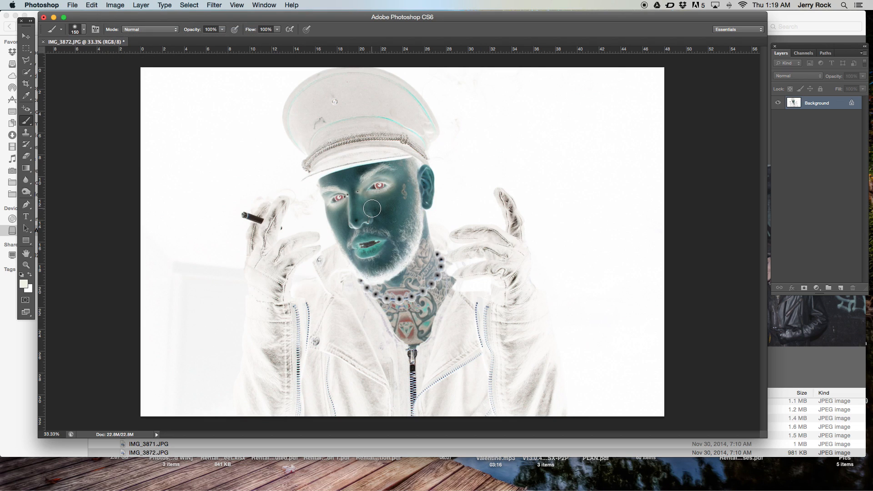
pyautogui.click(91, 5)
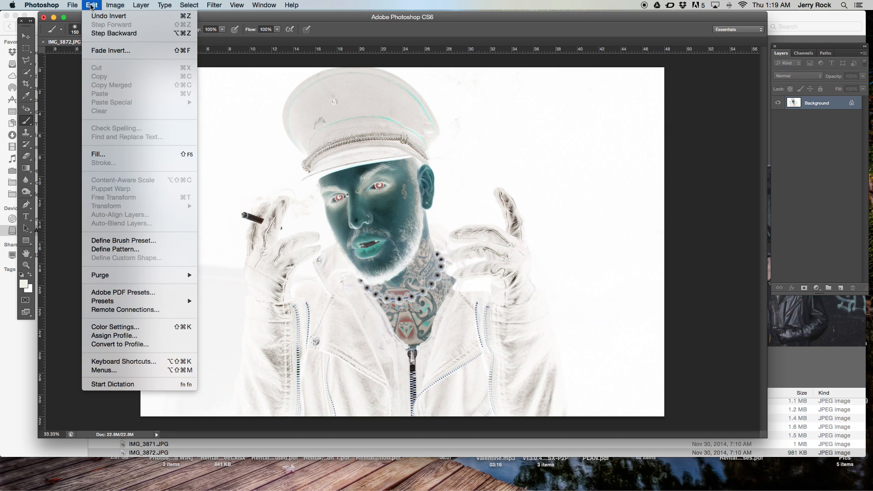
pyautogui.click(114, 33)
# Try posterizing the portrait with 44 levels and cancel the Posterize adjustment
pyautogui.click(124, 5)
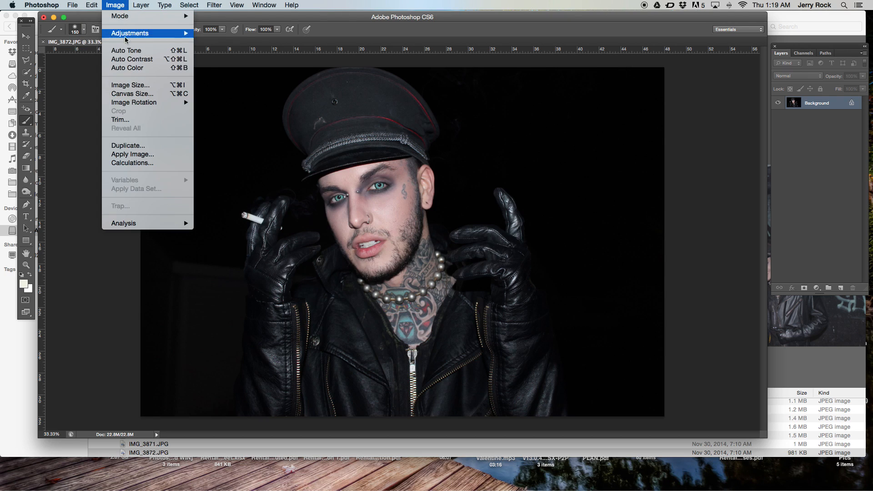
pyautogui.moveTo(134, 34)
pyautogui.click(237, 155)
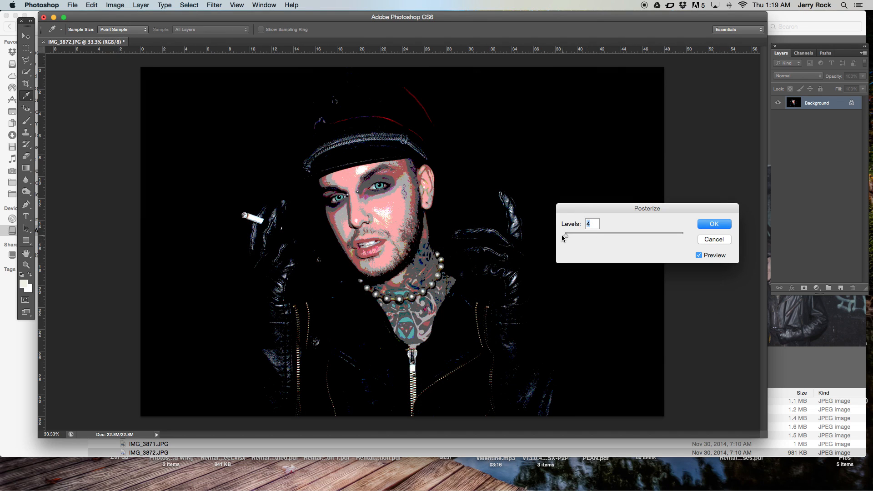
pyautogui.moveTo(567, 236); pyautogui.dragTo(585, 241)
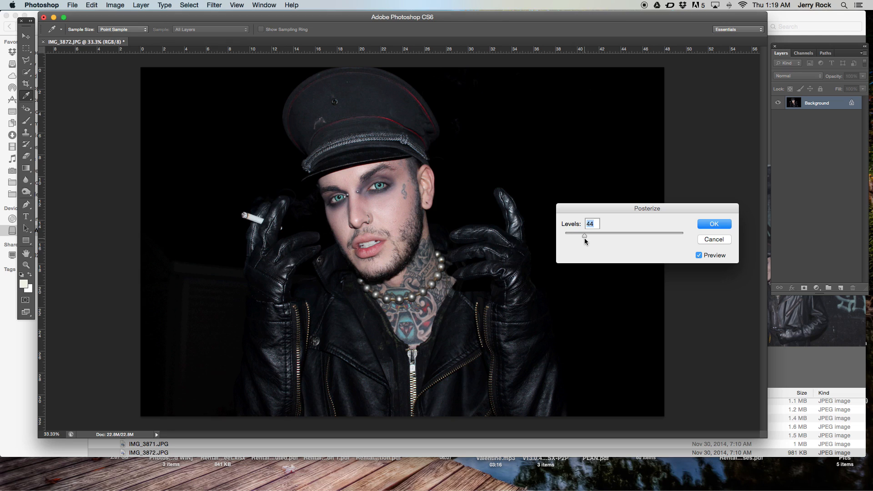
pyautogui.click(722, 242)
pyautogui.press('b')
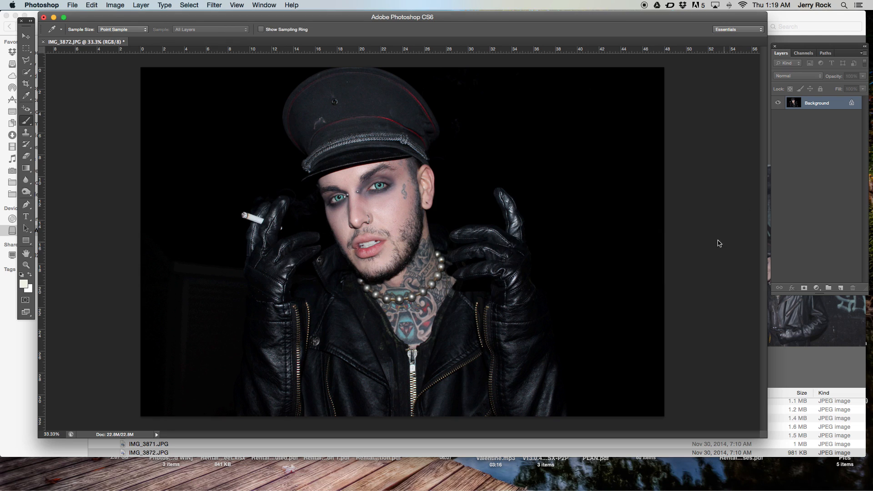
# Open the Filter Gallery, expand the Artistic, Stylize and Sketch categories, and preview the Colored Pencil filter on the portrait
pyautogui.click(214, 5)
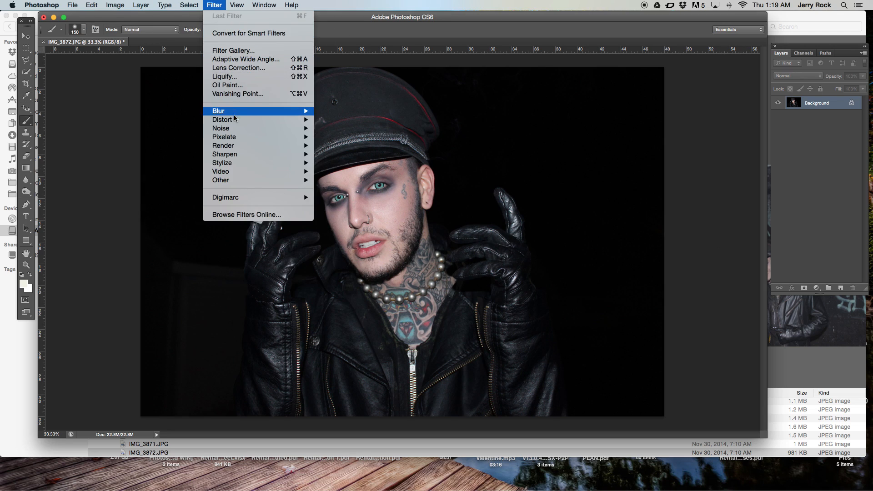
pyautogui.moveTo(233, 111)
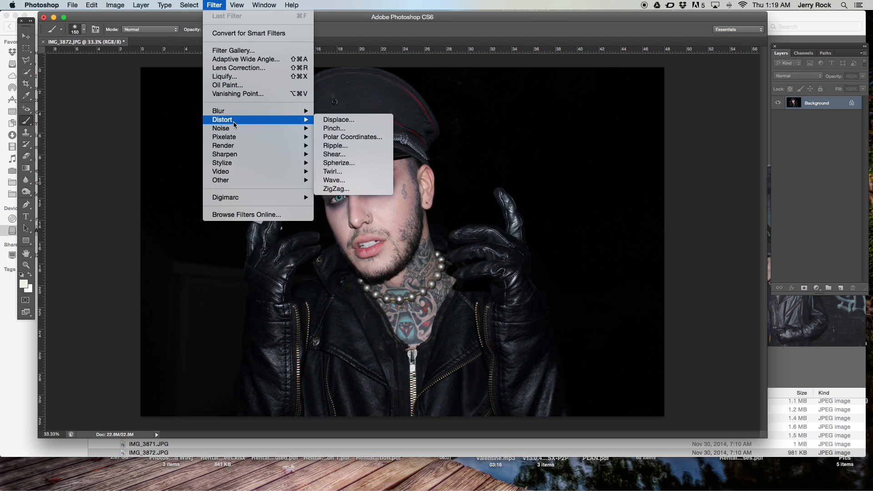
pyautogui.moveTo(230, 142)
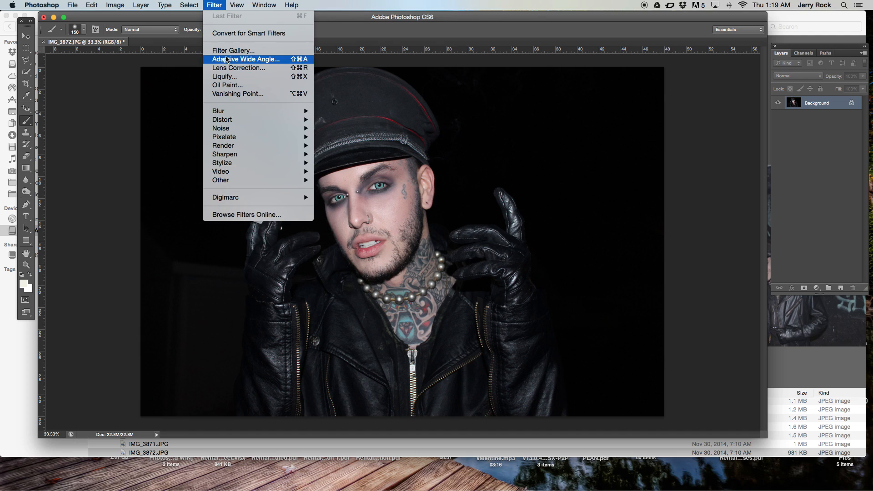
pyautogui.click(229, 53)
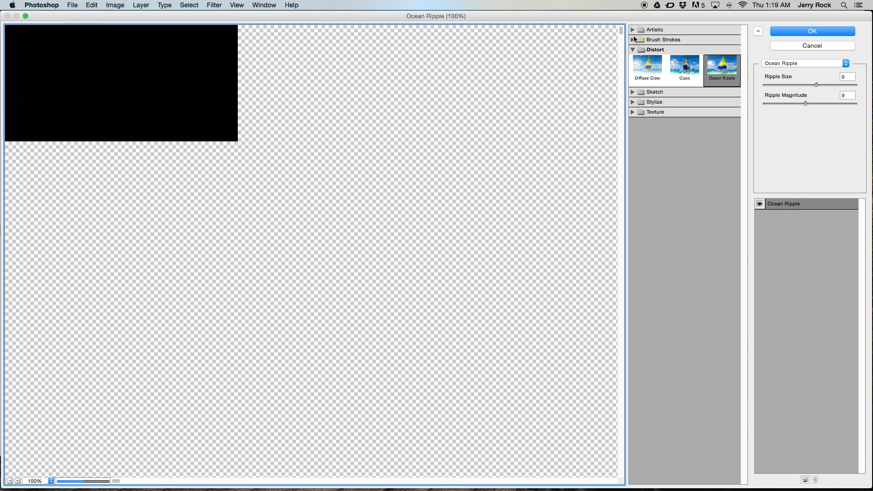
pyautogui.click(633, 30)
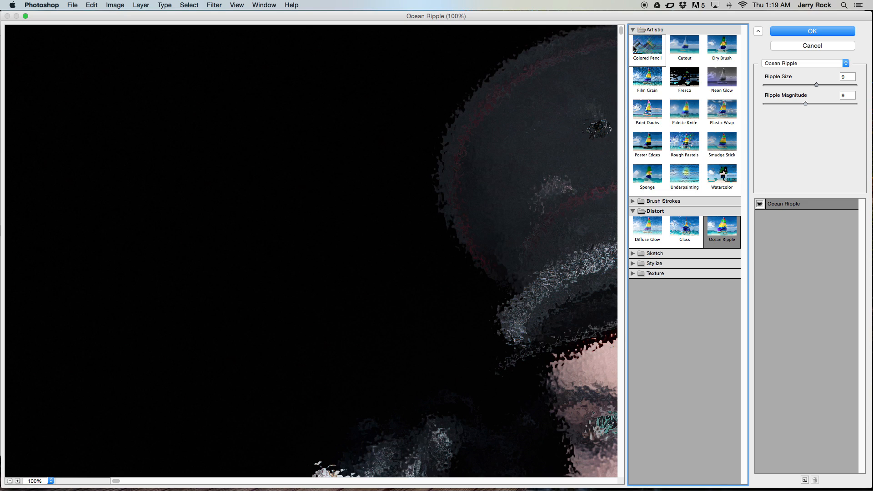
pyautogui.click(633, 263)
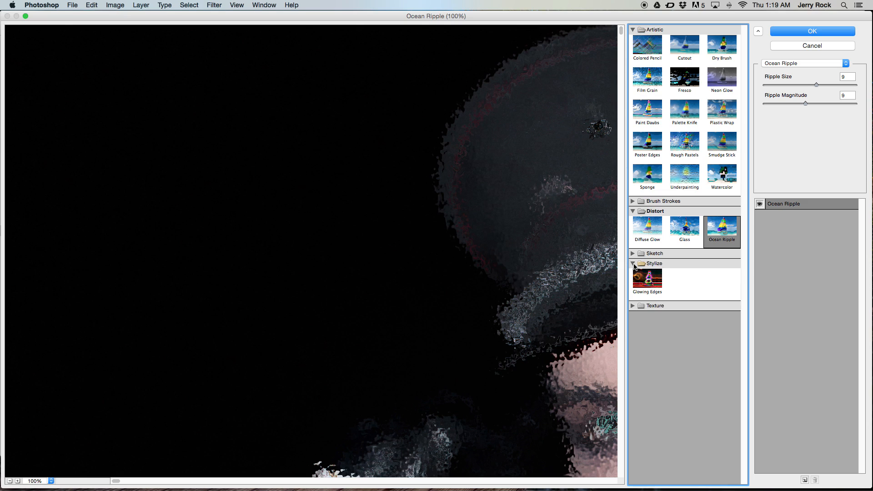
pyautogui.click(637, 254)
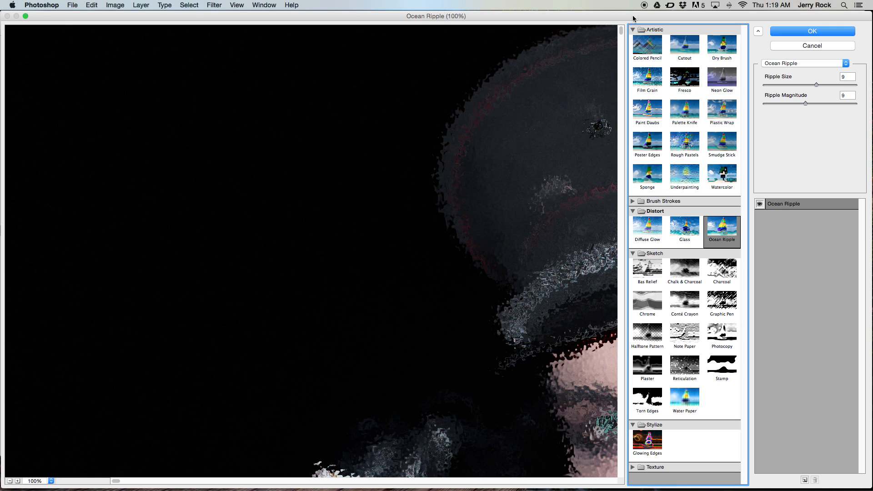
pyautogui.click(650, 45)
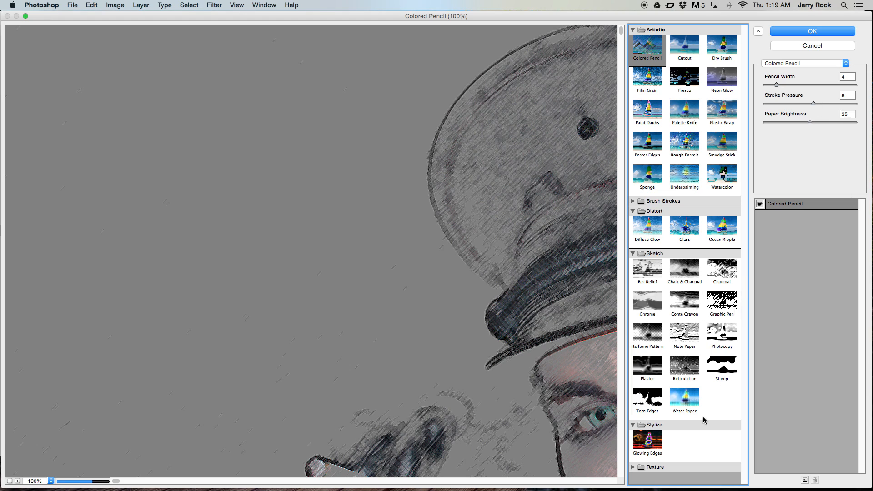
# Look through the Brush Strokes filters, collapse the Artistic category, and preview the Water Paper filter on the whole portrait
pyautogui.moveTo(872, 0)
pyautogui.click(633, 202)
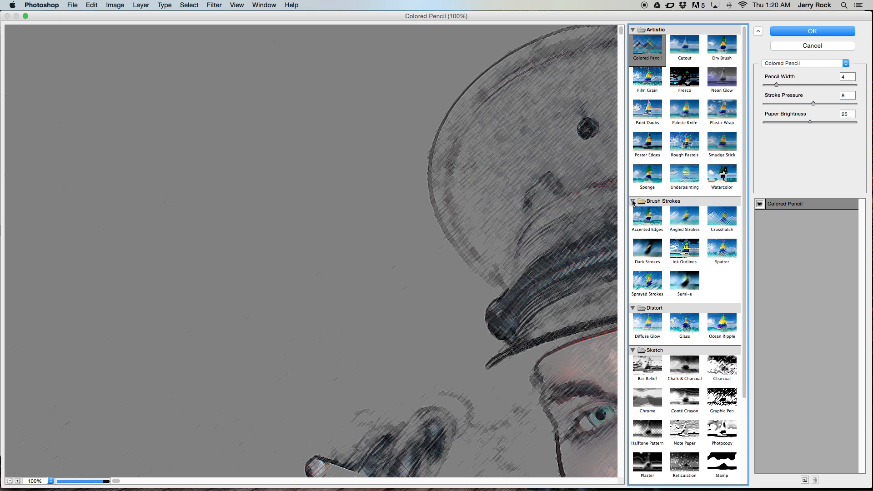
pyautogui.click(633, 201)
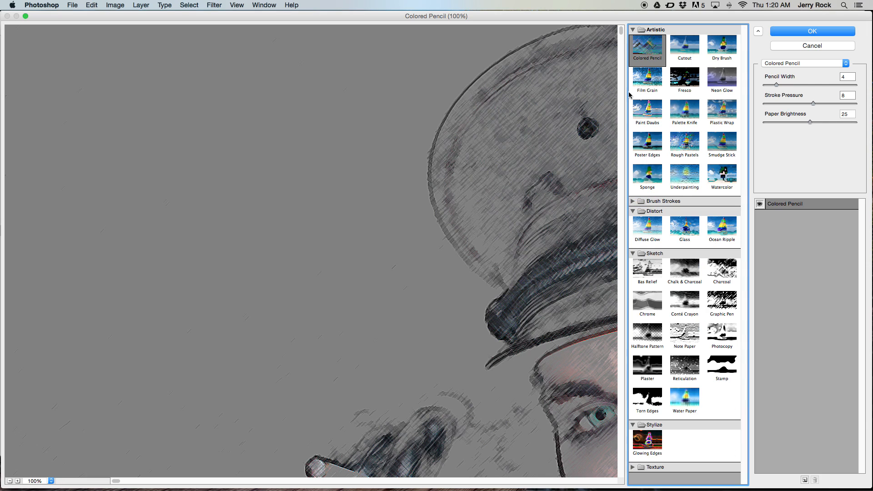
pyautogui.click(633, 29)
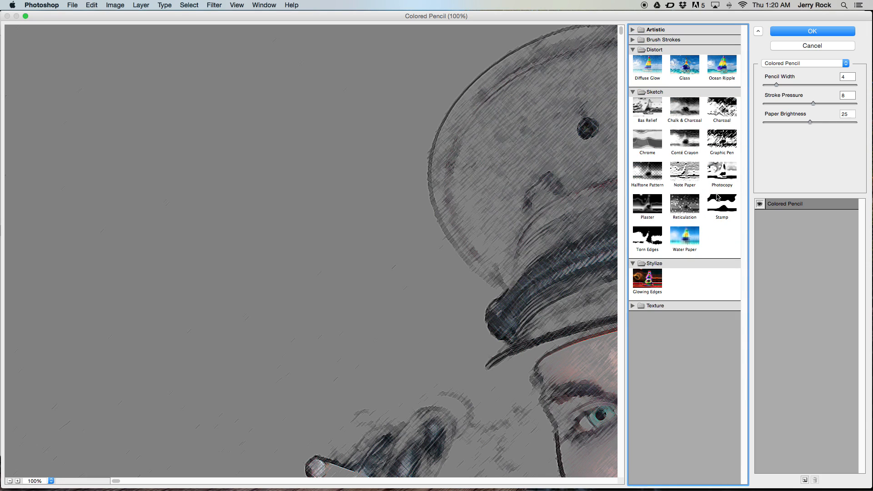
pyautogui.click(684, 241)
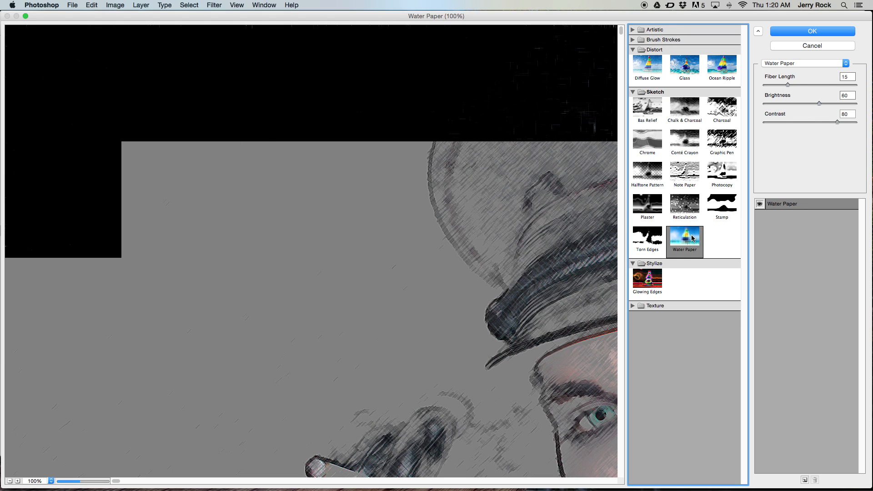
pyautogui.click(9, 481)
pyautogui.click(10, 482)
pyautogui.click(10, 481)
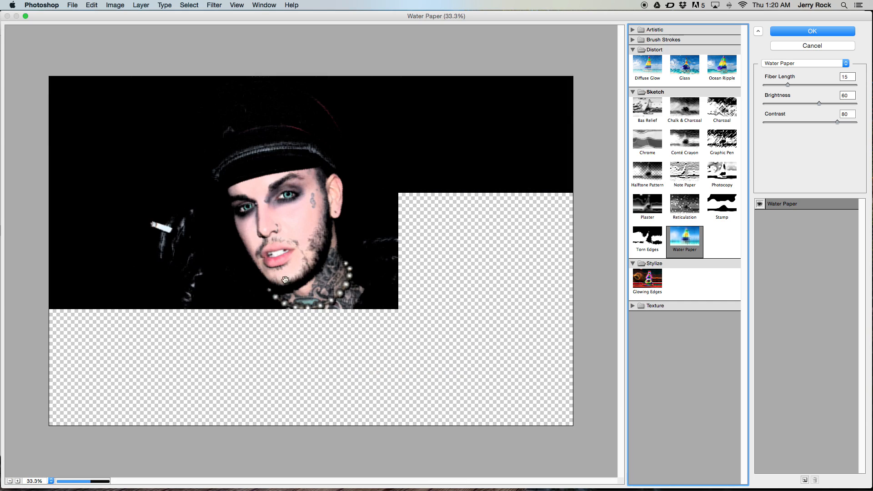
# Preview the Bas Relief, Charcoal, Chalk & Charcoal and Glowing Edges filters on the portrait, and cancel the Filter Gallery
pyautogui.click(647, 110)
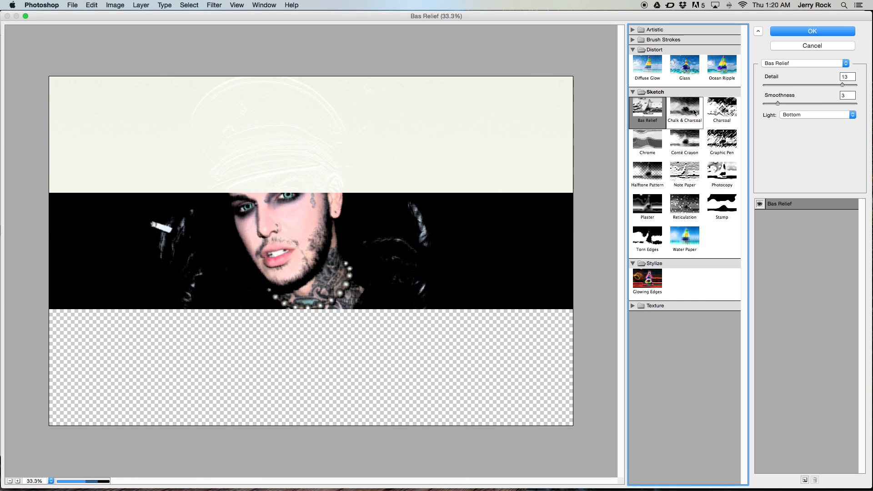
pyautogui.click(694, 112)
pyautogui.click(723, 113)
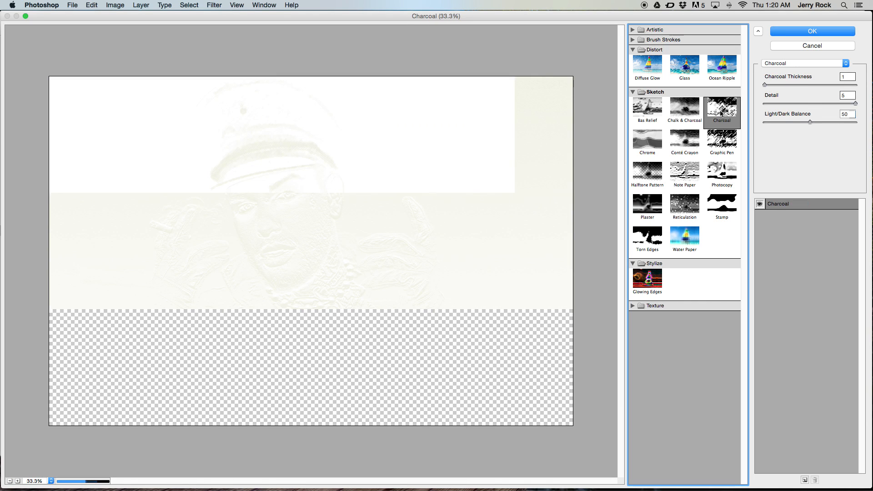
pyautogui.click(684, 109)
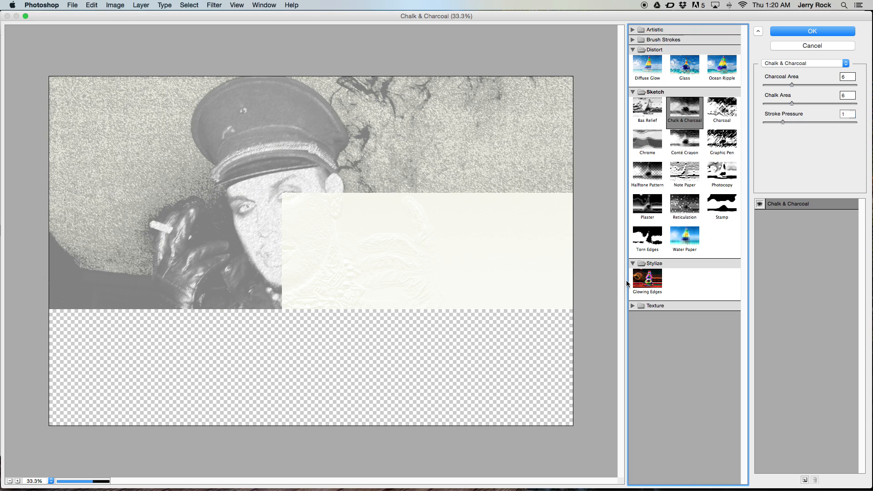
pyautogui.click(644, 282)
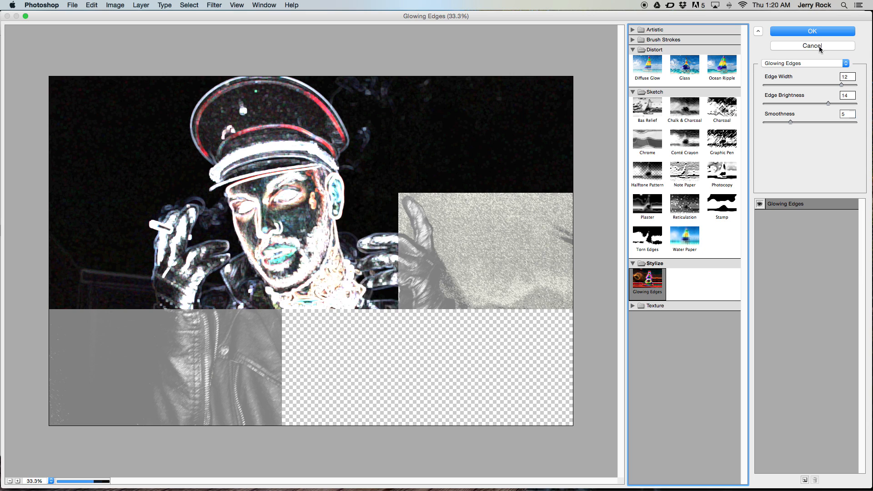
pyautogui.click(812, 45)
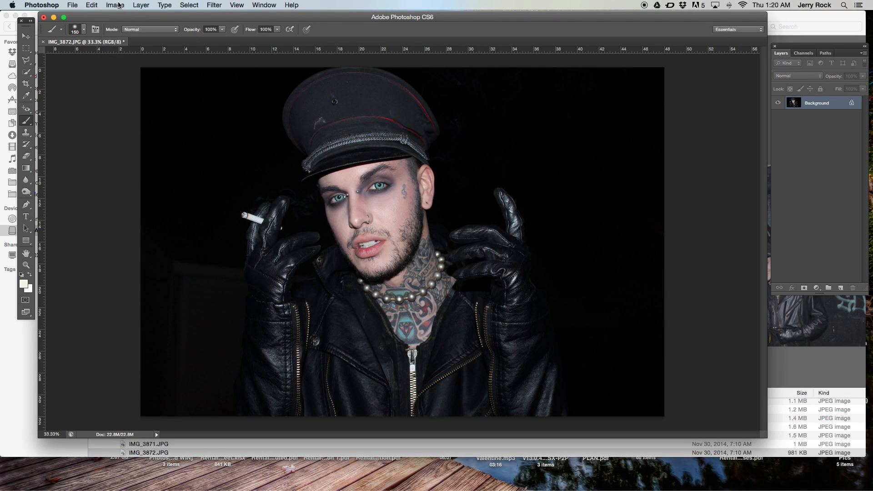
# Try a Threshold adjustment at level 116 on the portrait and cancel it
pyautogui.click(116, 5)
pyautogui.moveTo(128, 35)
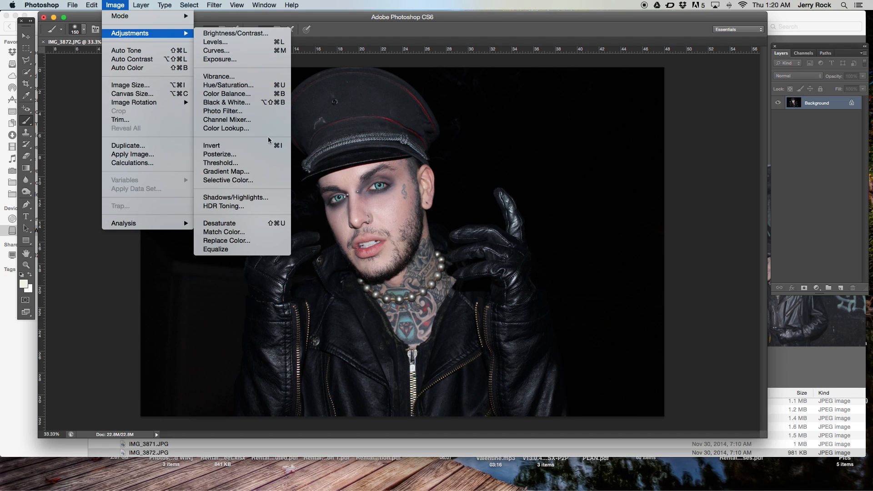
pyautogui.click(222, 162)
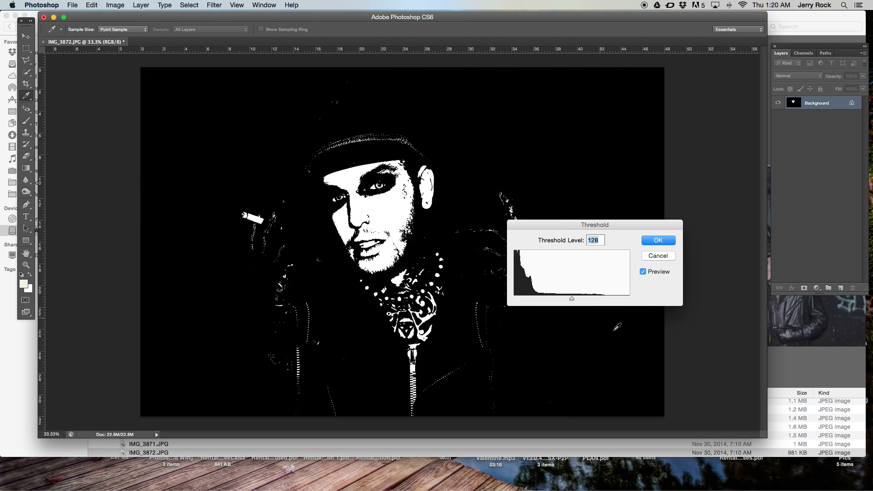
pyautogui.moveTo(572, 301)
pyautogui.mouseDown()
pyautogui.moveTo(594, 301)
pyautogui.moveTo(551, 301)
pyautogui.moveTo(567, 301)
pyautogui.mouseUp()
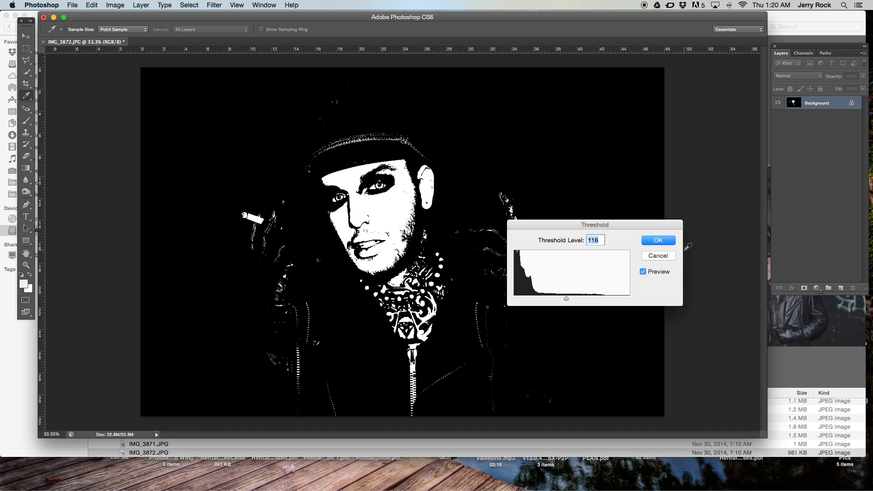
pyautogui.click(663, 263)
pyautogui.press('b')
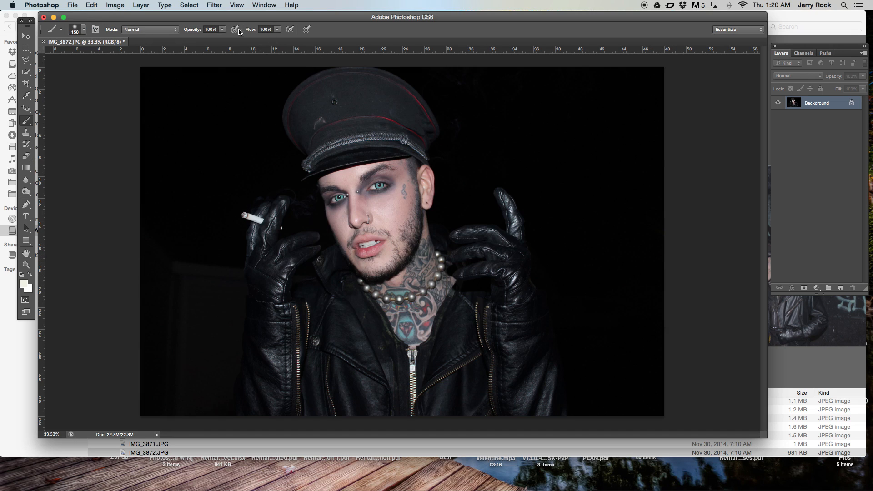
# Start a Gradient Map adjustment and try presets including Black, White, then Violet, Orange, and Blue, Red, Yellow in the Gradient Editor
pyautogui.click(121, 7)
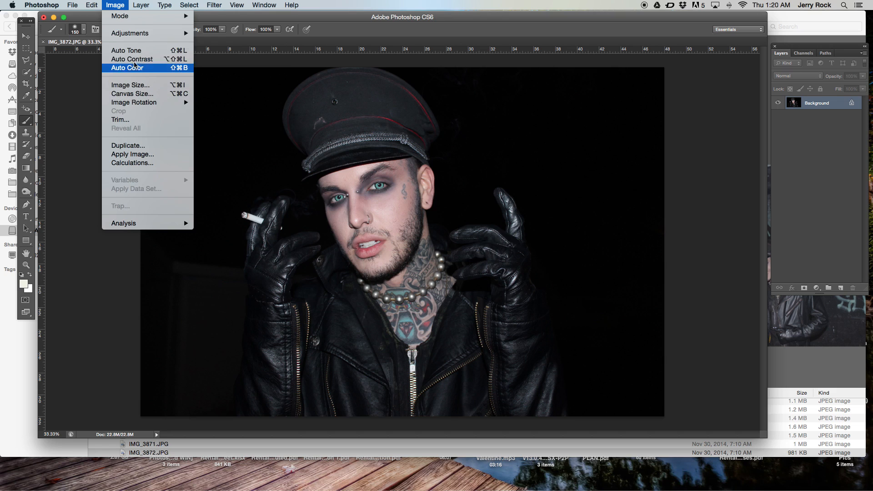
pyautogui.moveTo(135, 36)
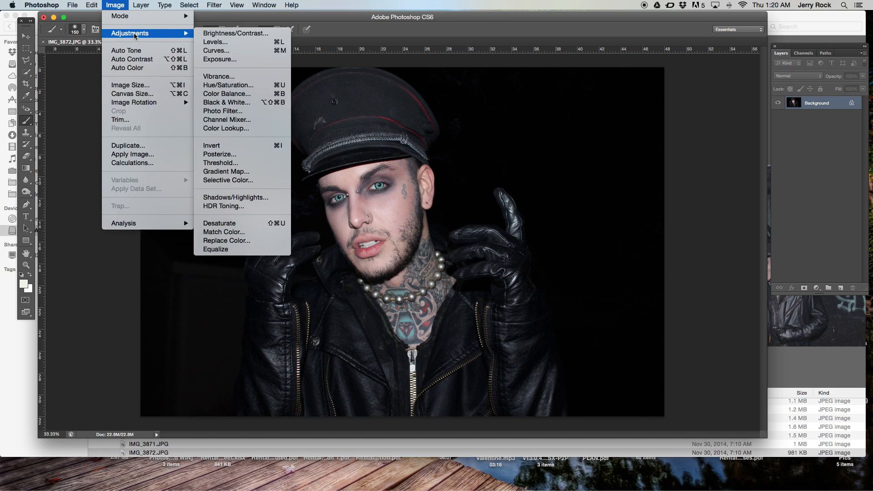
pyautogui.click(239, 172)
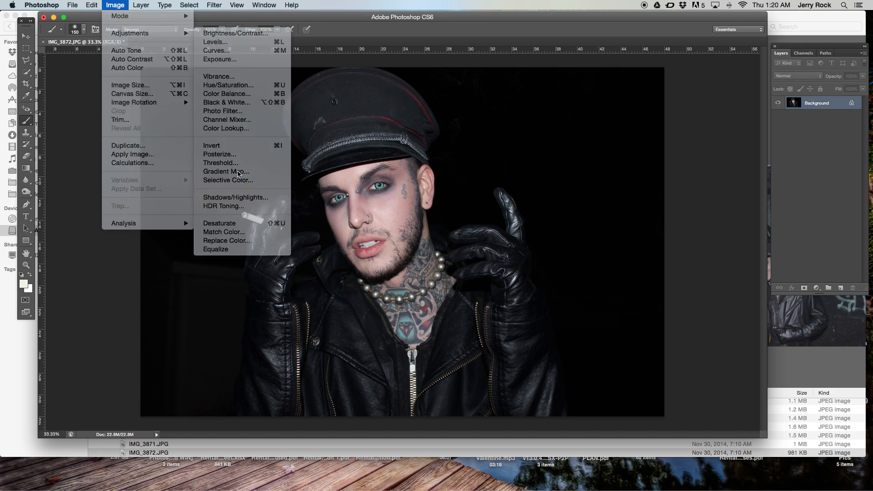
pyautogui.click(629, 253)
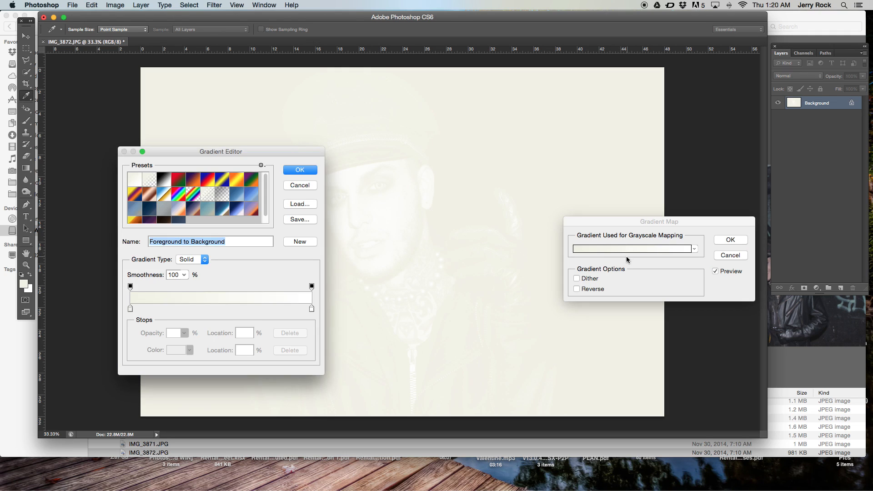
pyautogui.click(169, 178)
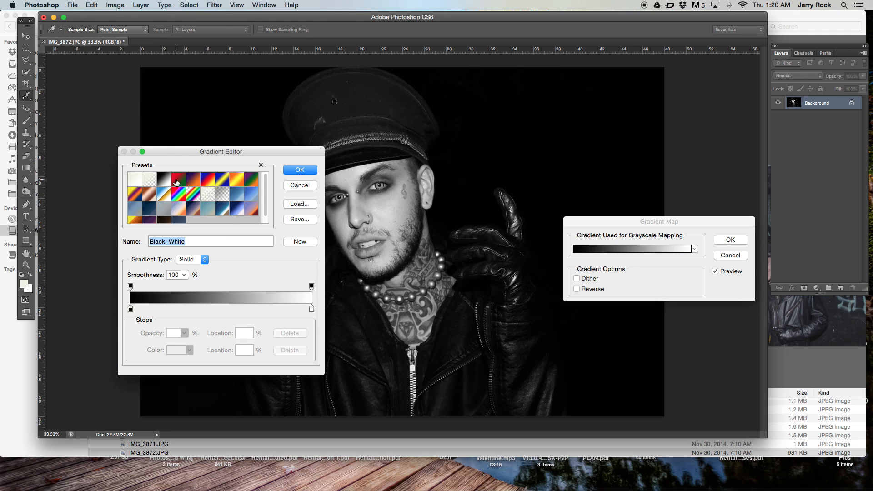
pyautogui.click(179, 180)
pyautogui.click(194, 183)
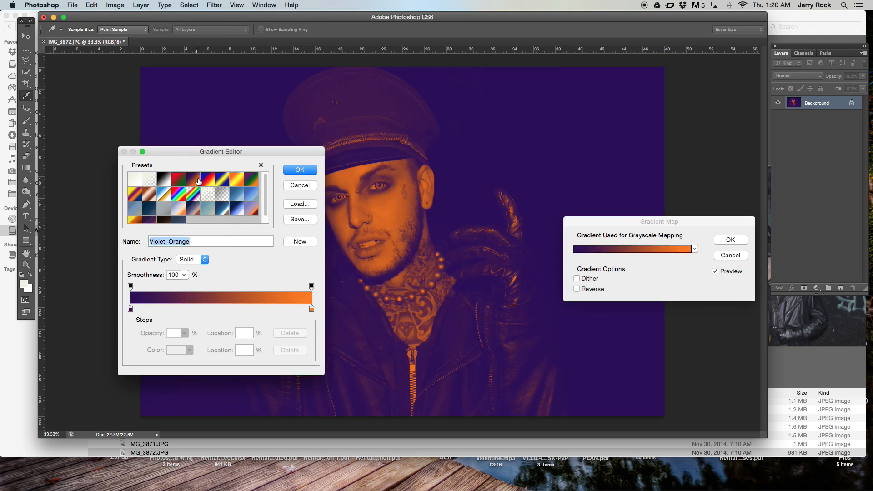
pyautogui.click(211, 182)
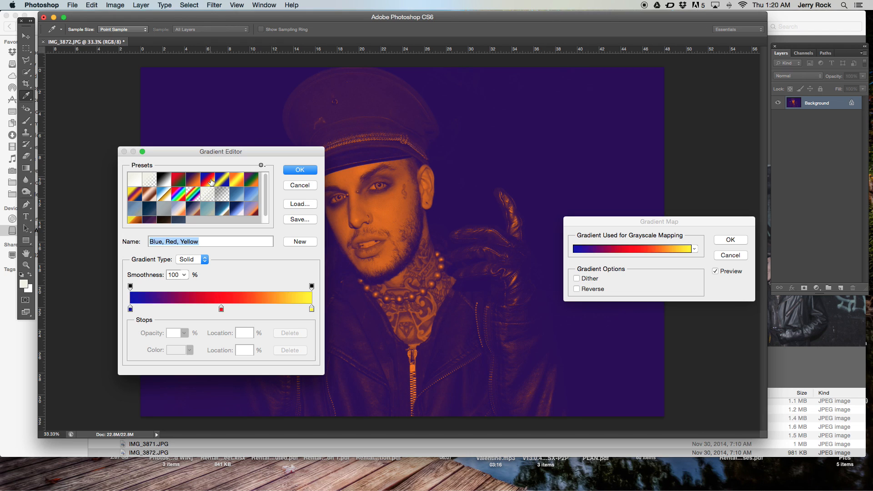
# Try further gradient presets on the portrait, including Orange, Yellow, Orange, as well as Copper and Chrome
pyautogui.click(222, 183)
pyautogui.click(239, 182)
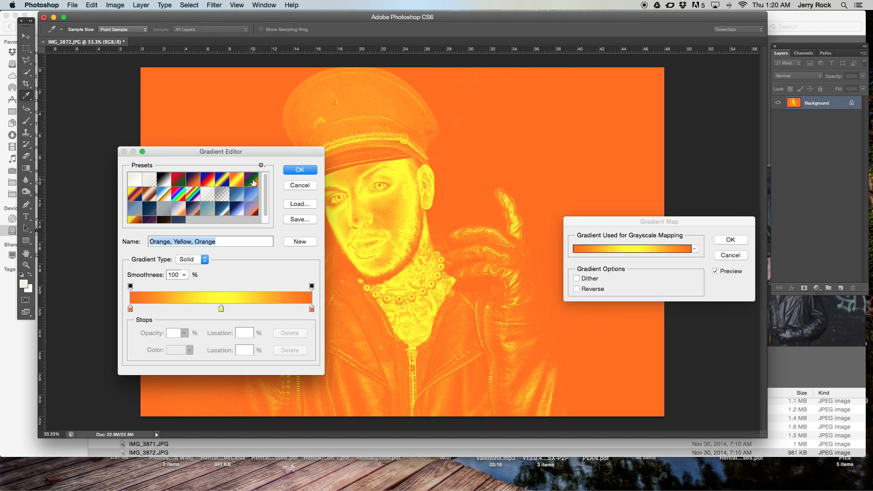
pyautogui.click(253, 182)
pyautogui.click(134, 194)
pyautogui.click(146, 195)
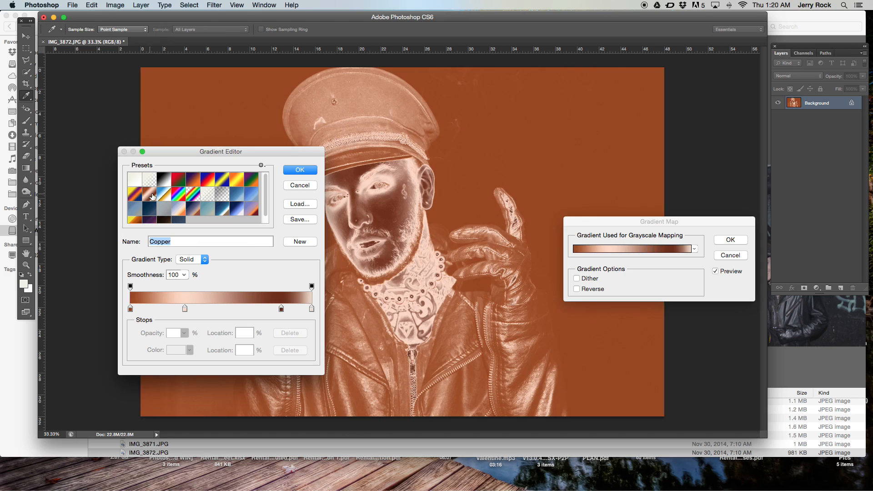
pyautogui.click(165, 197)
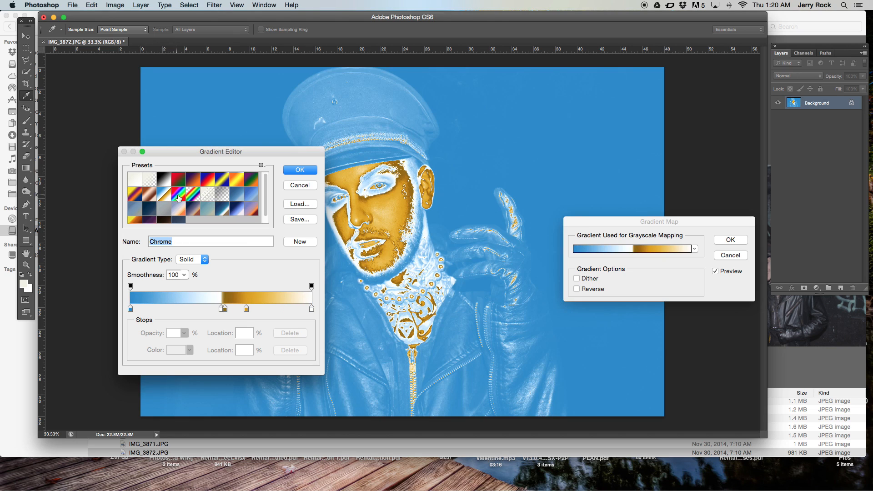
# Try the Transparent Rainbow, Neutral Density, Clear Blue and Purple Sunset gradient presets as the portrait's gradient map
pyautogui.click(179, 195)
pyautogui.click(194, 196)
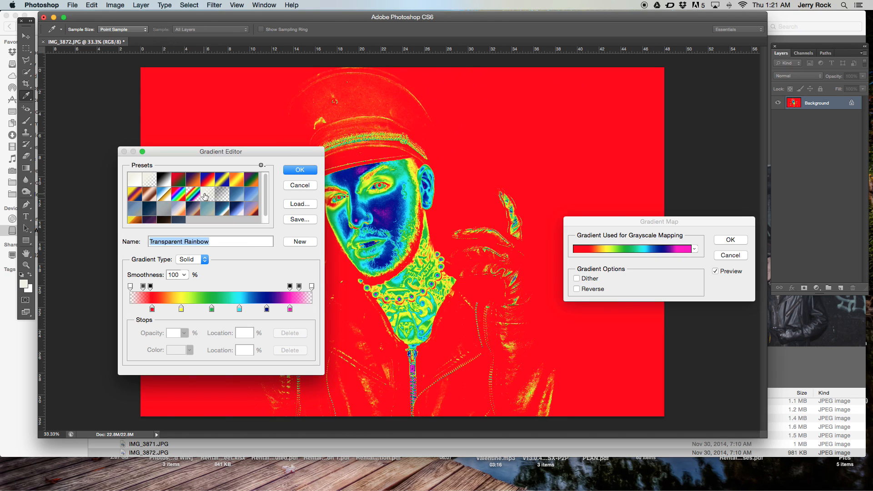
pyautogui.click(208, 195)
pyautogui.click(224, 196)
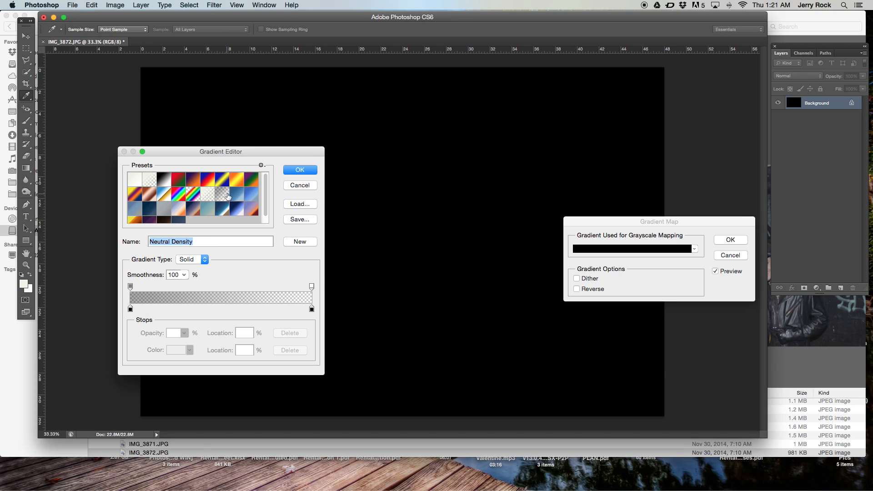
pyautogui.click(238, 196)
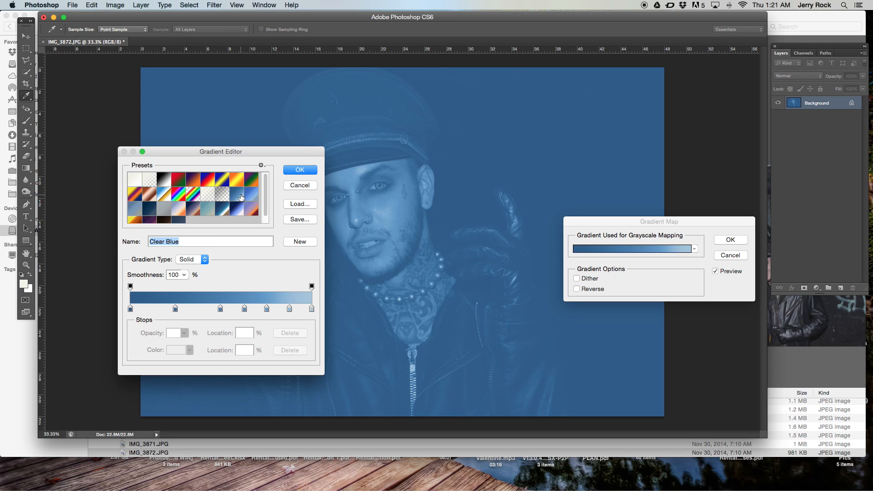
pyautogui.click(253, 195)
pyautogui.click(252, 210)
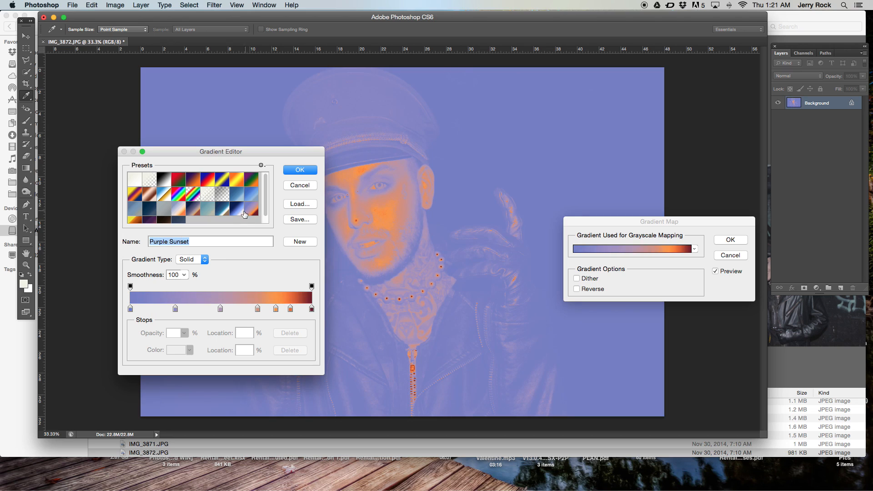
# Try the Dusk Sunset, Sunset and Purple Night gradient presets on the portrait, and cancel the Gradient Editor and the Gradient Map
pyautogui.click(234, 211)
pyautogui.click(221, 212)
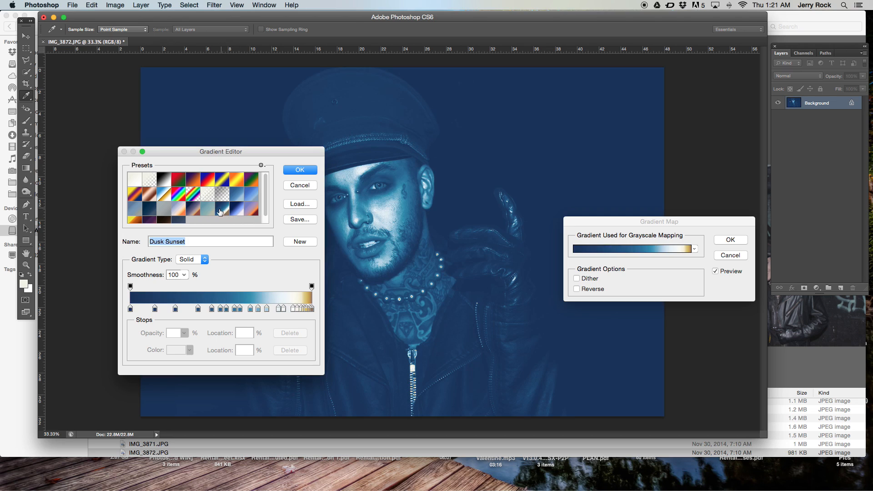
pyautogui.click(132, 223)
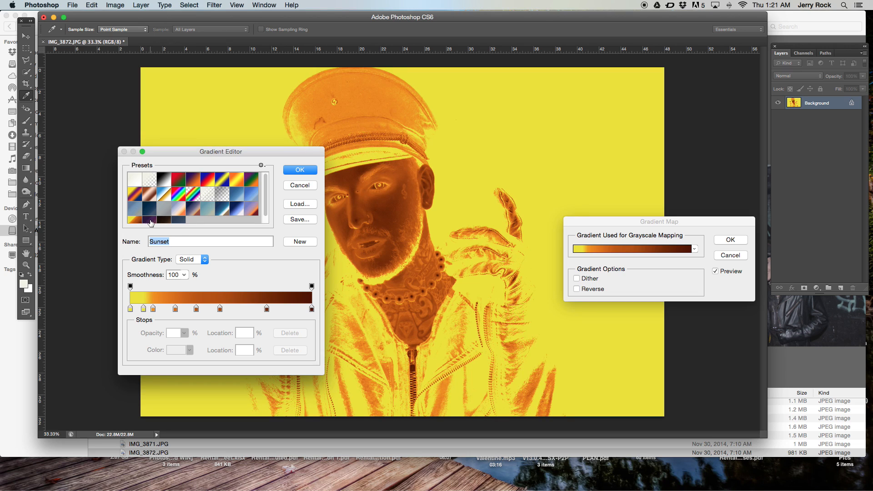
pyautogui.click(149, 221)
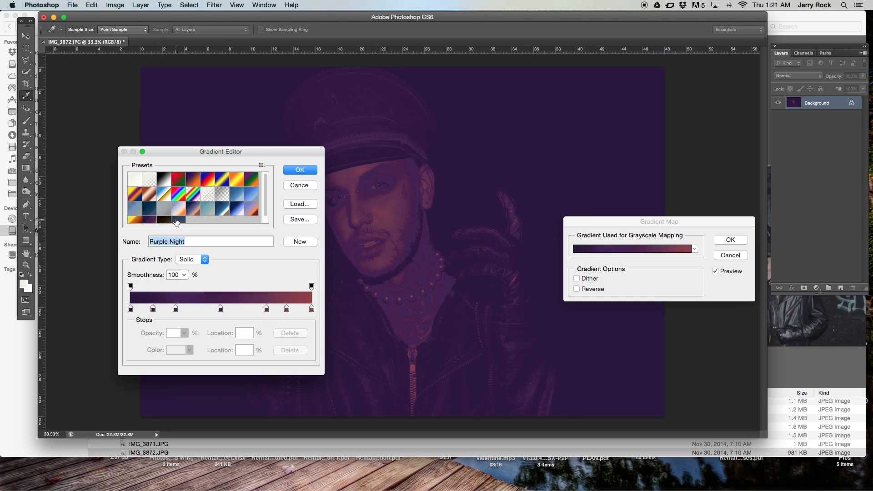
pyautogui.click(177, 222)
pyautogui.click(296, 185)
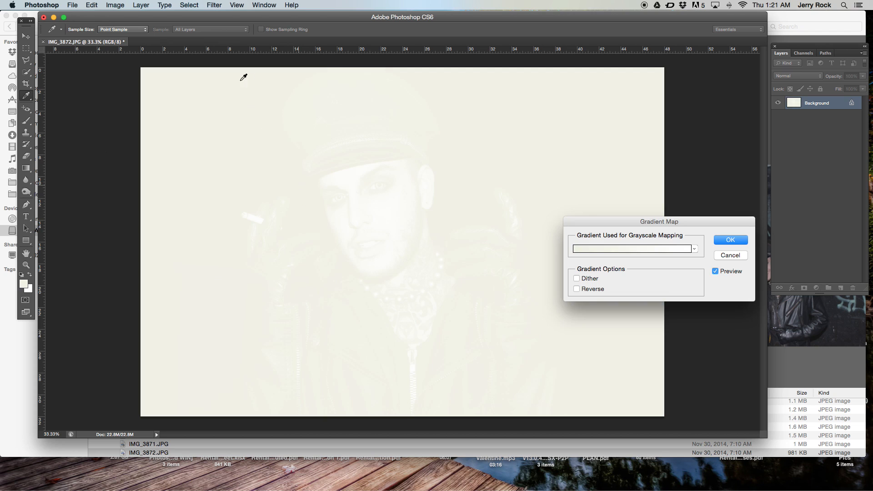
pyautogui.click(744, 254)
pyautogui.press('b')
pyautogui.moveTo(0, 0)
# Try a Selective Color adjustment with Cyan at +100% for the Reds, and cancel it
pyautogui.click(115, 5)
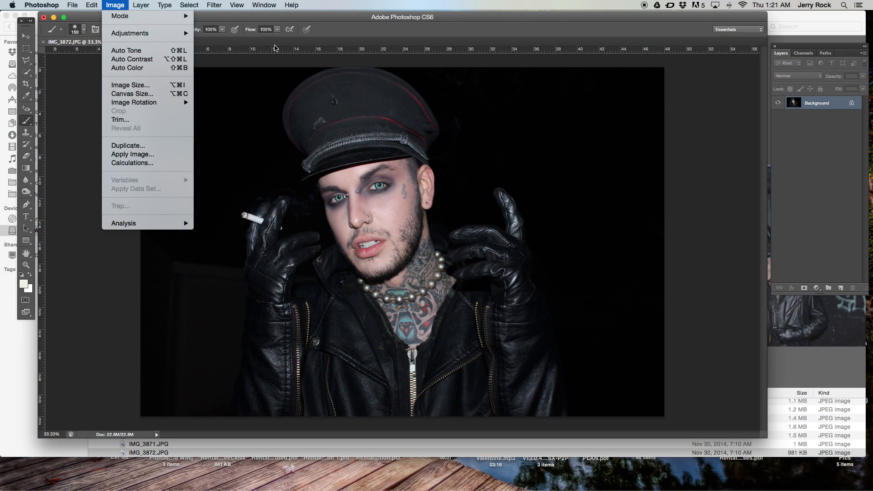
pyautogui.moveTo(175, 34)
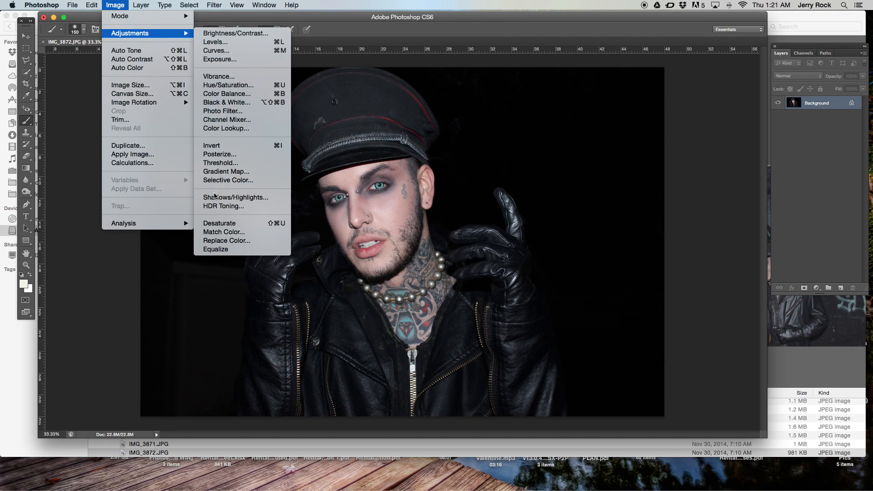
pyautogui.click(238, 181)
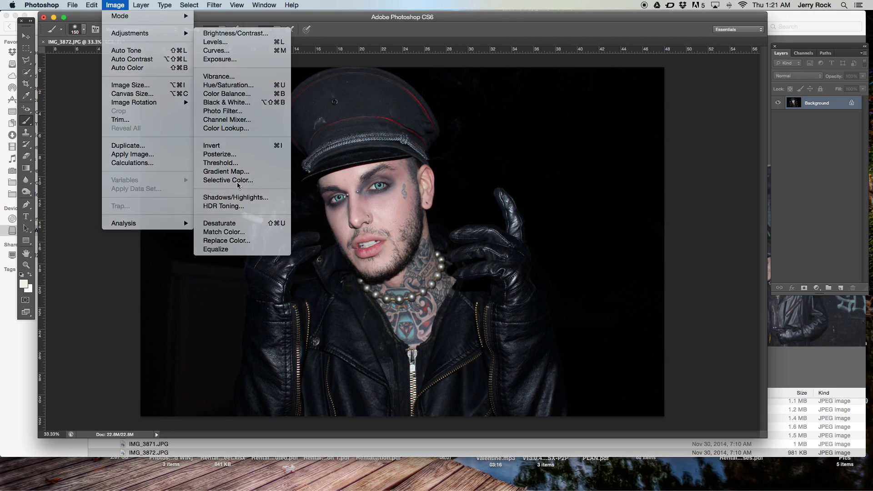
pyautogui.moveTo(585, 223); pyautogui.dragTo(668, 224)
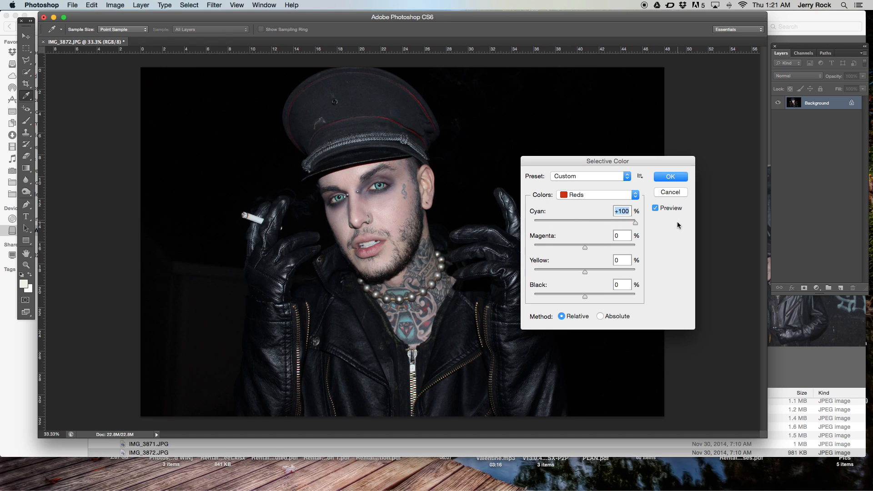
pyautogui.click(670, 192)
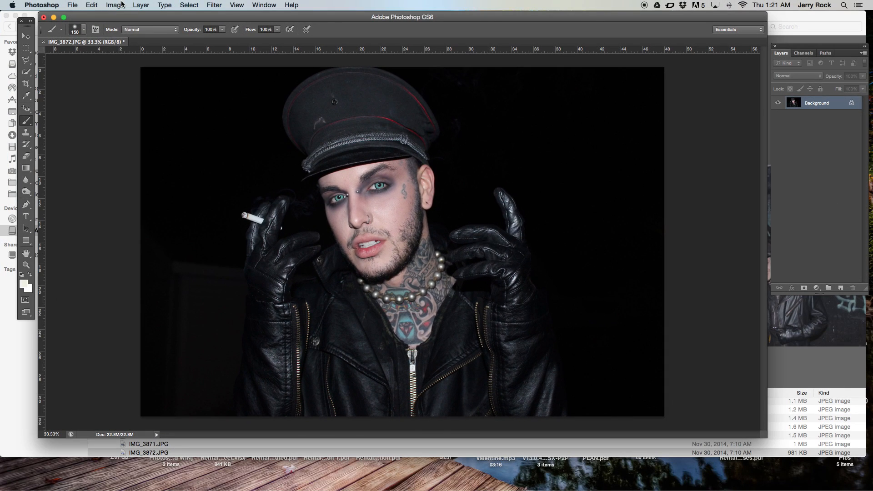
# Try a Shadows/Highlights adjustment without the extra options, with shadows at 0% and highlights at 100%, then 27%, and cancel it
pyautogui.click(121, 4)
pyautogui.moveTo(128, 36)
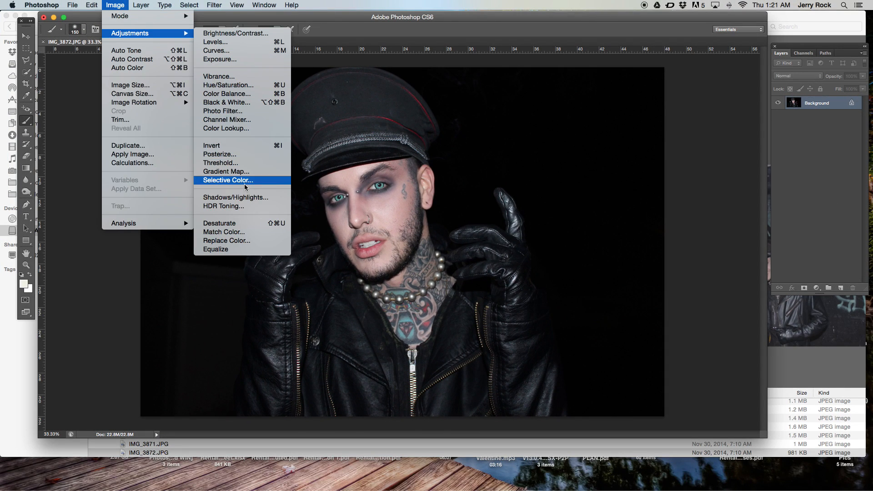
pyautogui.click(242, 197)
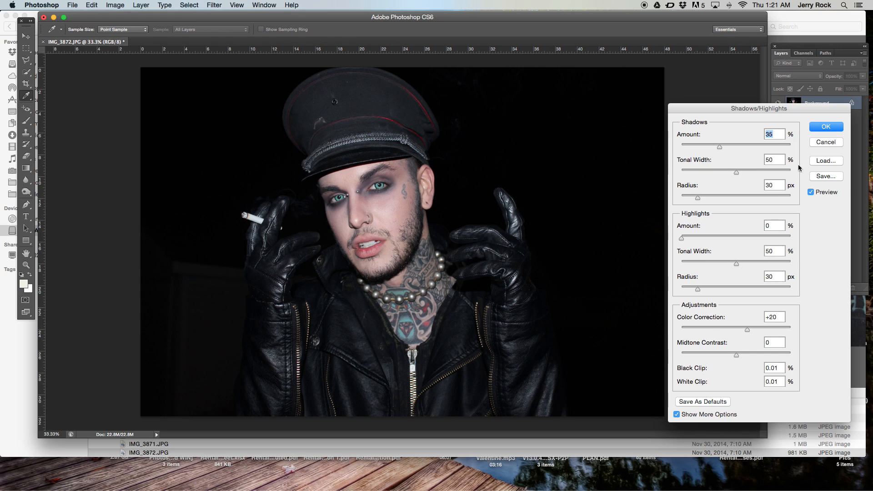
pyautogui.click(676, 415)
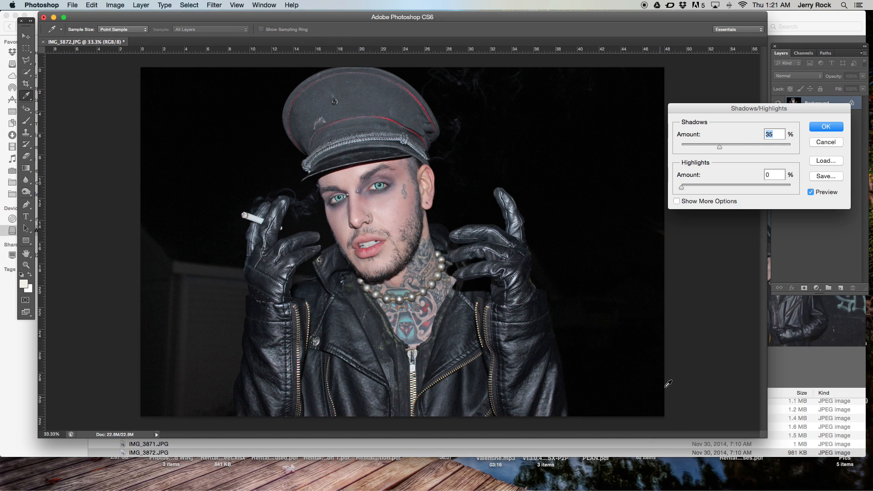
pyautogui.moveTo(718, 148); pyautogui.dragTo(552, 143)
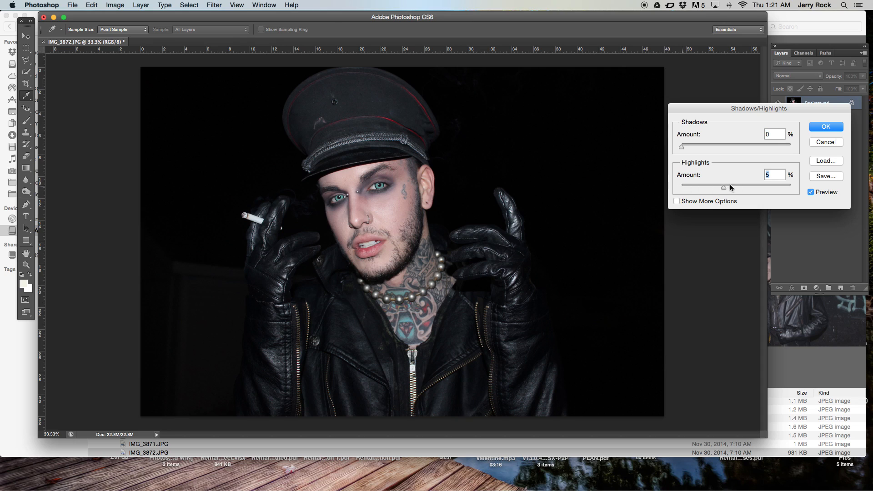
pyautogui.moveTo(724, 186); pyautogui.dragTo(801, 187)
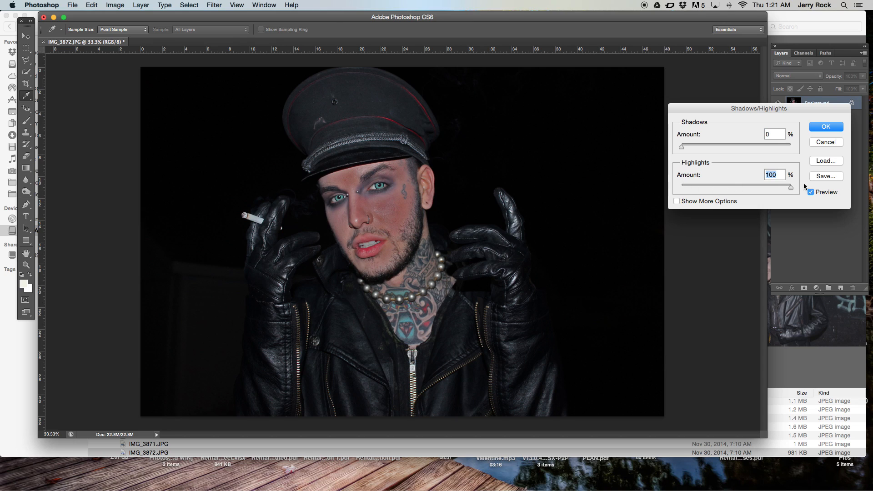
pyautogui.moveTo(680, 186); pyautogui.dragTo(712, 185)
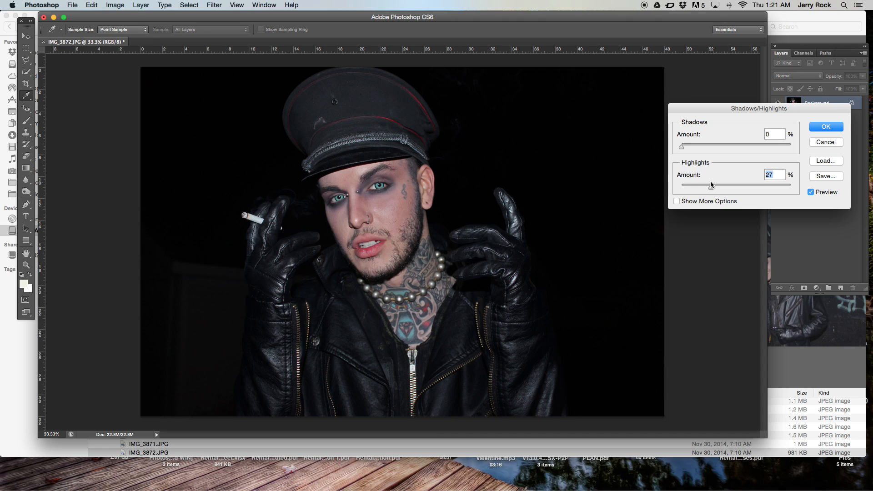
pyautogui.click(822, 142)
pyautogui.press('b')
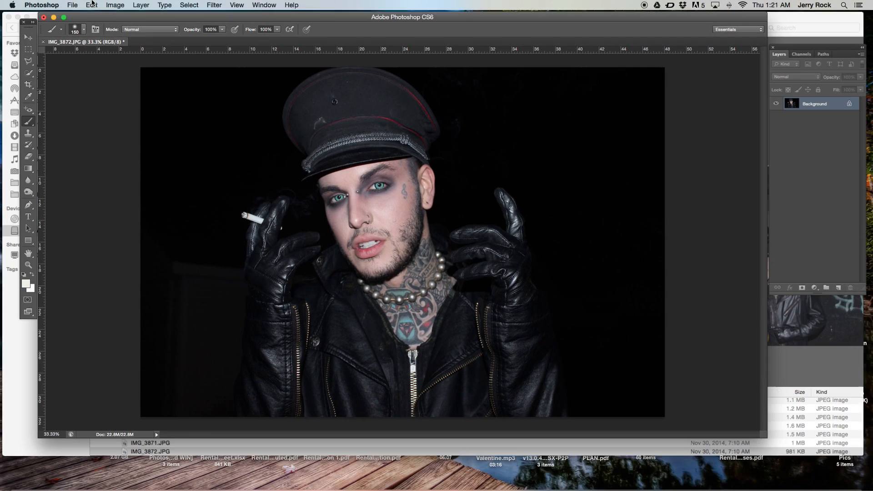
# Preview HDR Toning with the Default preset on the color portrait and cancel it
pyautogui.click(115, 6)
pyautogui.moveTo(129, 33)
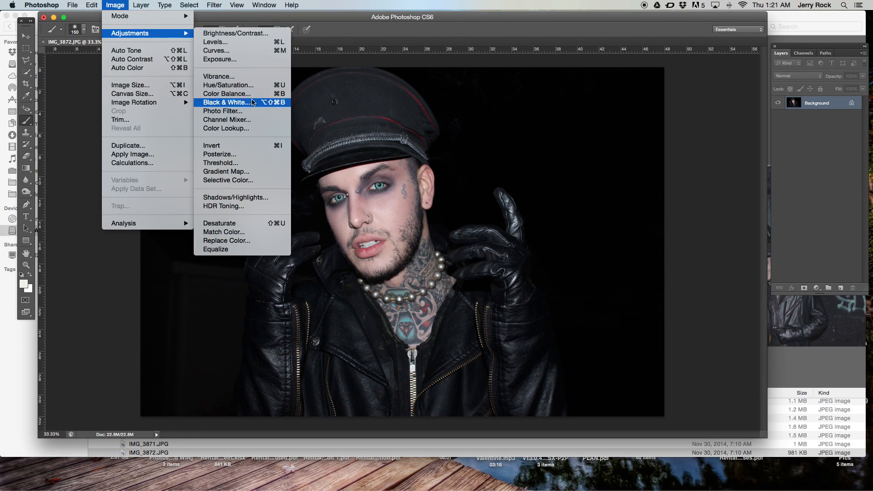
pyautogui.click(231, 207)
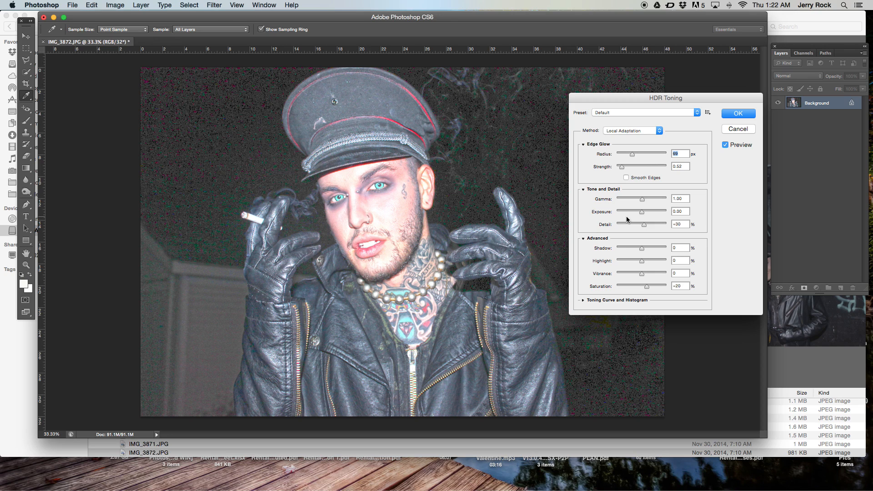
pyautogui.click(739, 131)
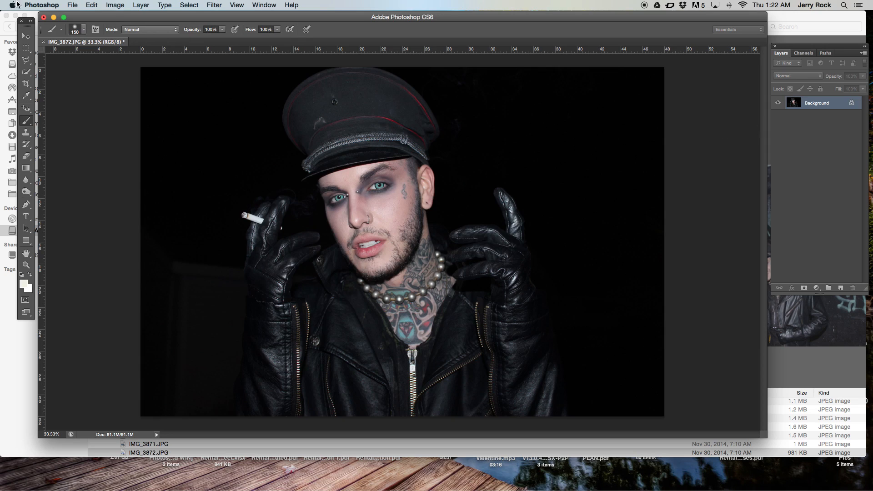
# Convert the portrait to black and white using the Default preset of the Black & White adjustment
pyautogui.click(110, 5)
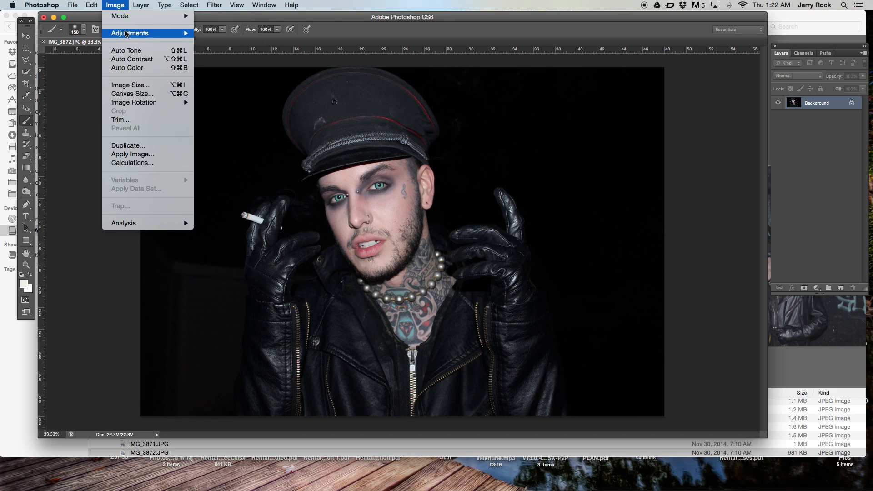
pyautogui.moveTo(130, 33)
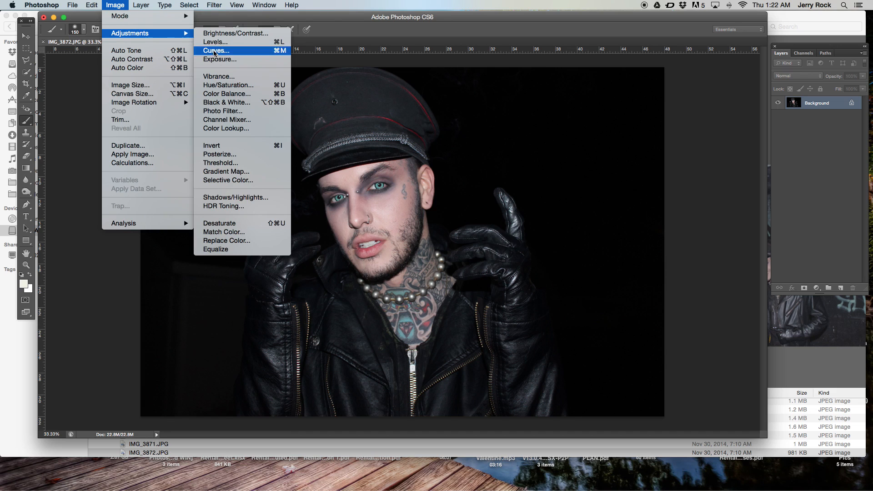
pyautogui.click(235, 103)
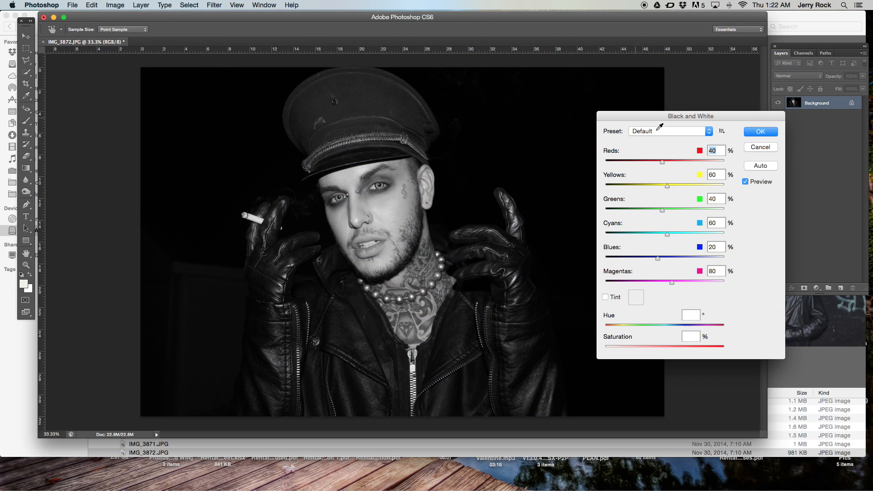
pyautogui.click(746, 132)
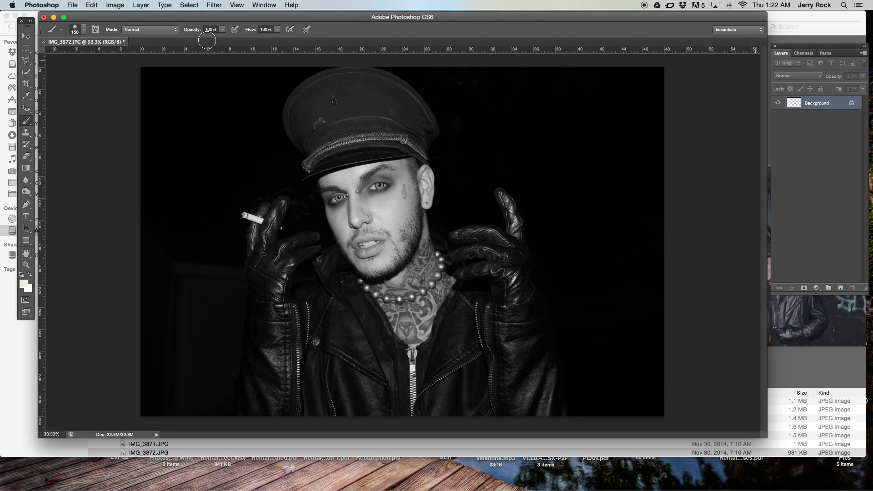
# Try HDR Toning on the black-and-white portrait, varying Gamma and setting it back to 1.00, with Exposure at -2.30, and cancel it
pyautogui.click(111, 6)
pyautogui.moveTo(136, 33)
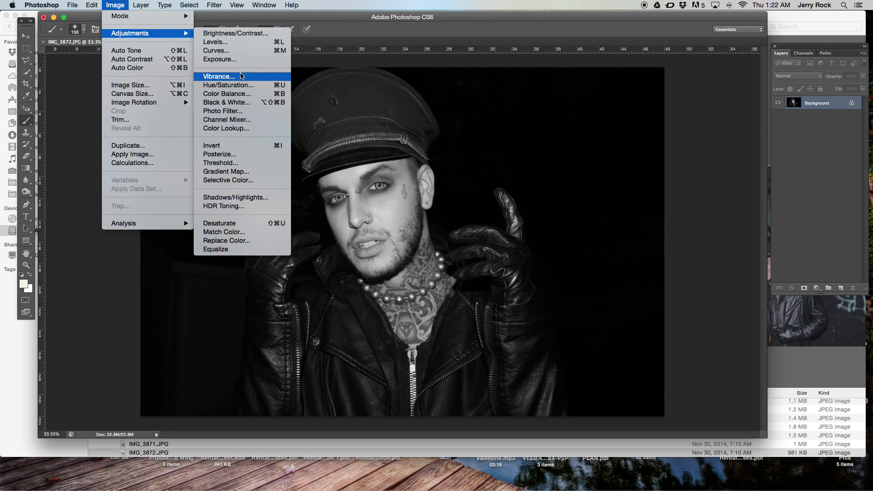
pyautogui.click(225, 206)
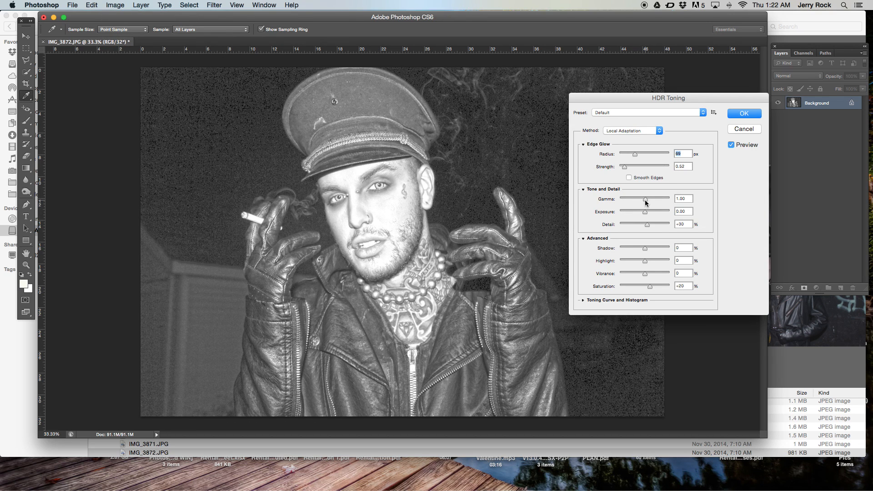
pyautogui.moveTo(645, 200); pyautogui.dragTo(635, 200)
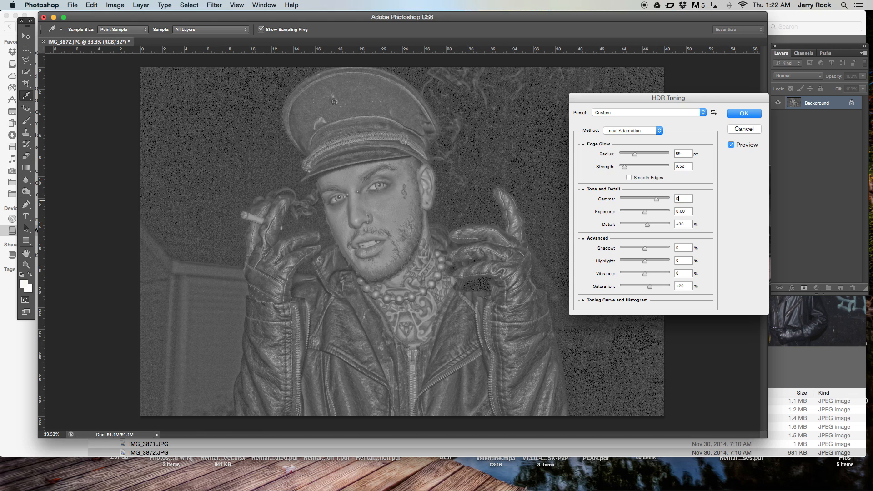
pyautogui.moveTo(656, 201); pyautogui.dragTo(639, 212)
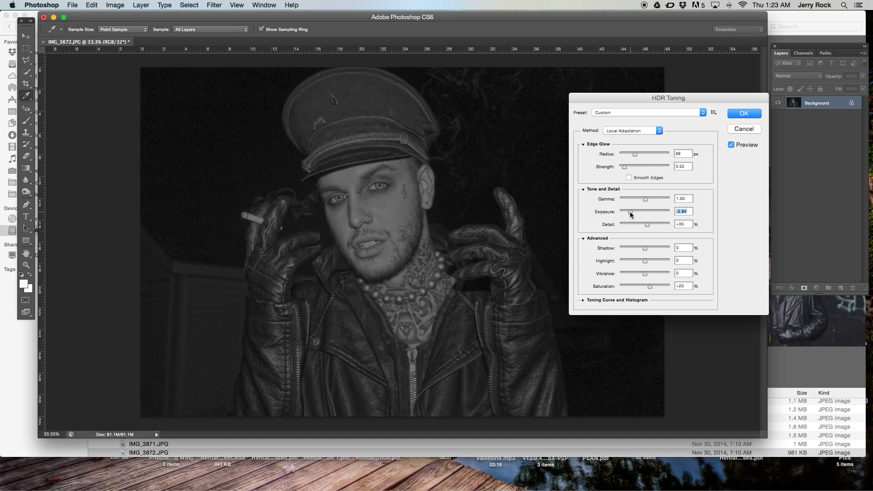
pyautogui.moveTo(631, 211); pyautogui.dragTo(634, 210)
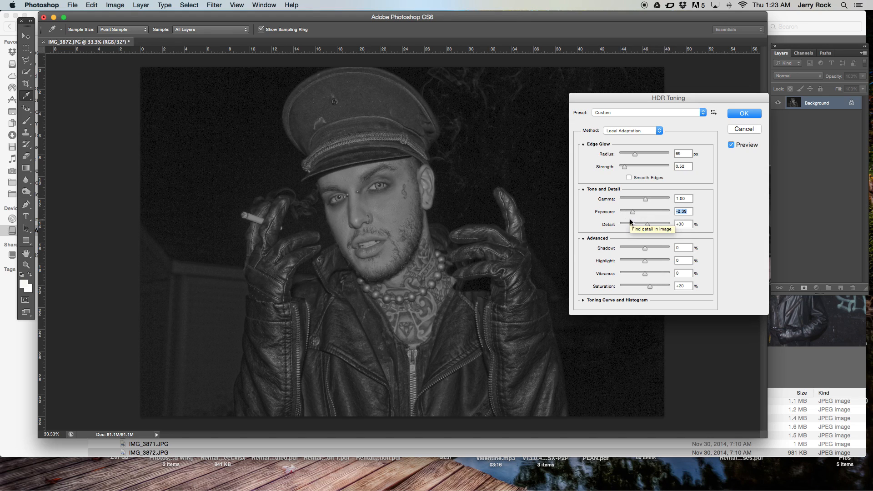
pyautogui.moveTo(633, 211)
pyautogui.mouseDown()
pyautogui.moveTo(646, 212)
pyautogui.moveTo(634, 212)
pyautogui.mouseUp()
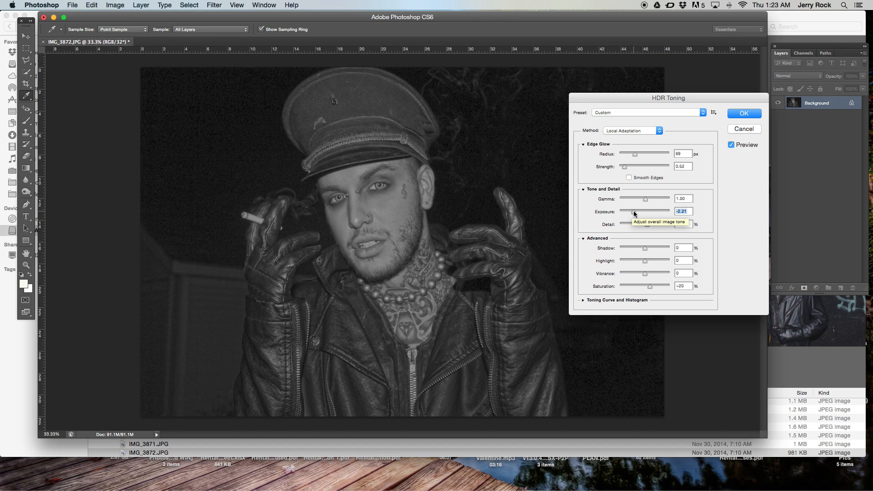
pyautogui.moveTo(634, 211)
pyautogui.mouseDown()
pyautogui.moveTo(648, 211)
pyautogui.moveTo(633, 211)
pyautogui.mouseUp()
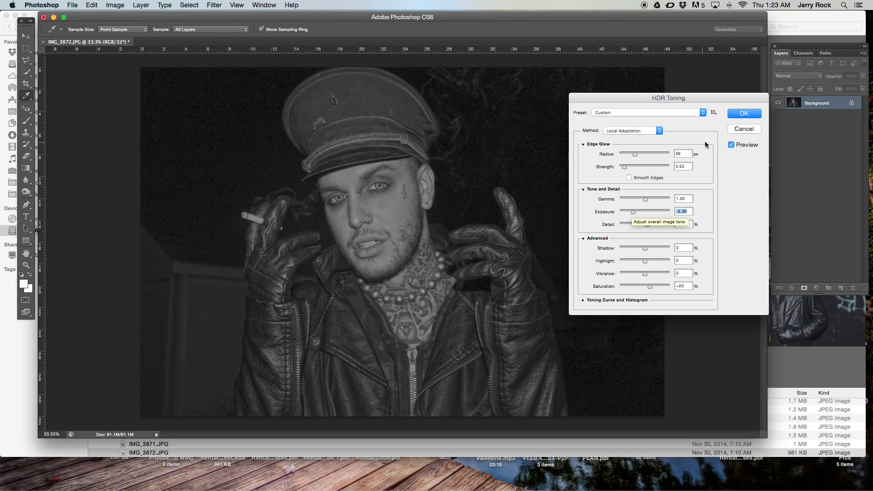
pyautogui.click(748, 129)
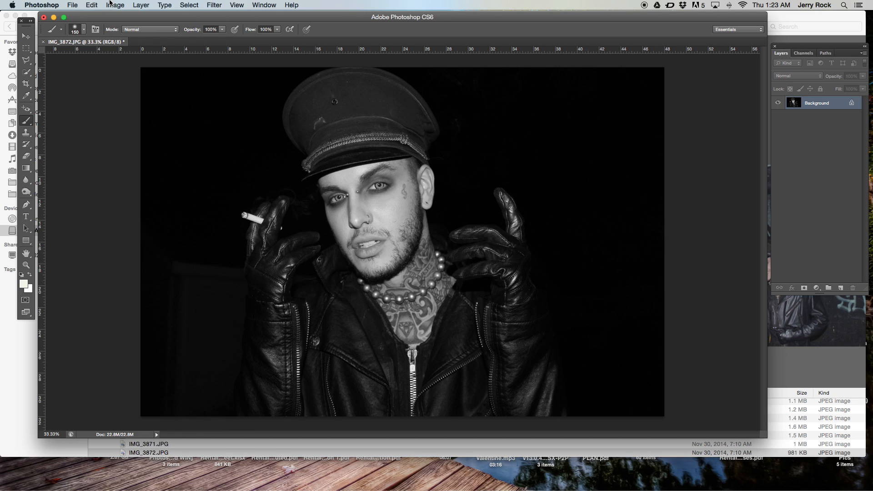
# Undo the black-and-white conversion to restore the color portrait
pyautogui.press('super+z')
pyautogui.click(91, 5)
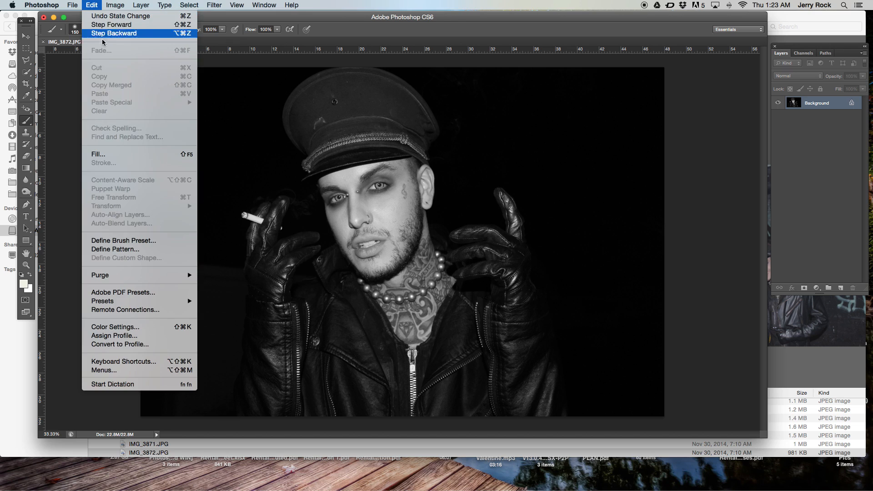
pyautogui.click(105, 33)
# Try the Black & White adjustment on the color portrait with Reds at -200% and cancel it
pyautogui.click(119, 5)
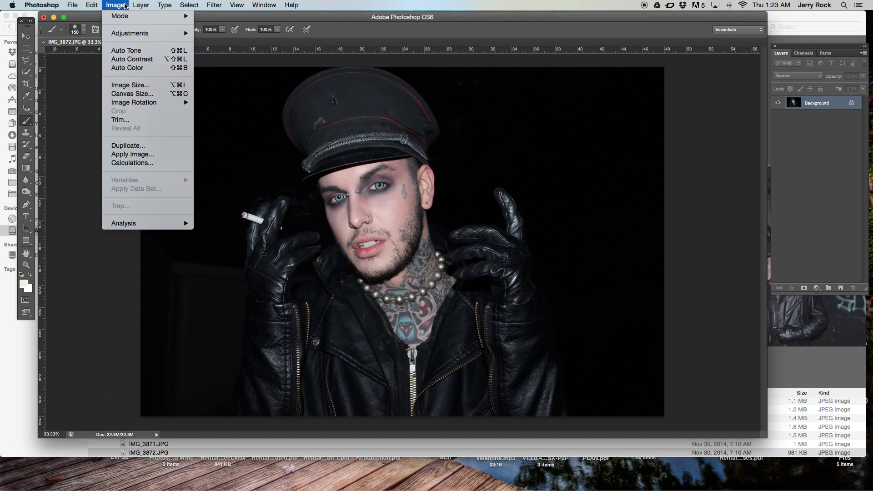
pyautogui.moveTo(150, 34)
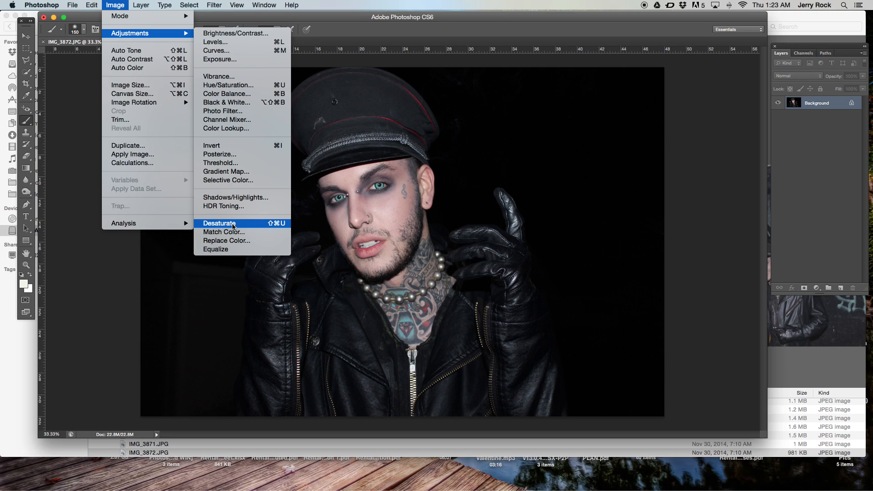
pyautogui.click(245, 105)
pyautogui.moveTo(662, 162); pyautogui.dragTo(589, 165)
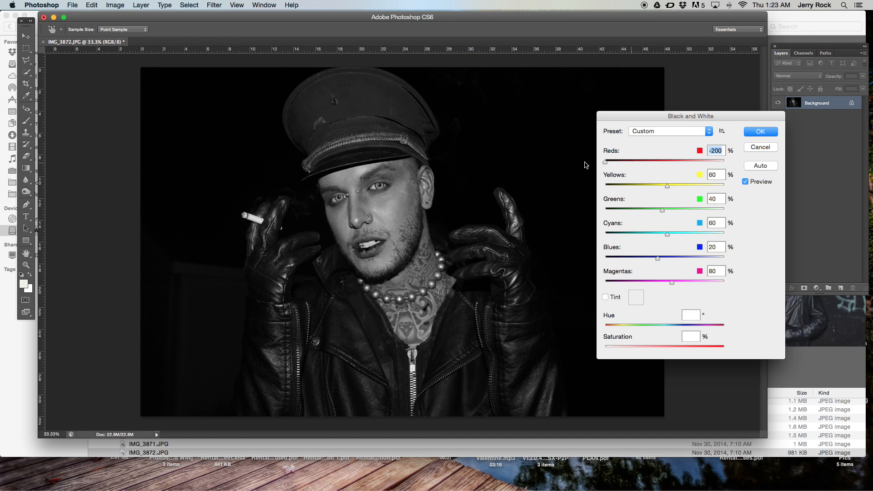
pyautogui.click(758, 148)
pyautogui.click(115, 5)
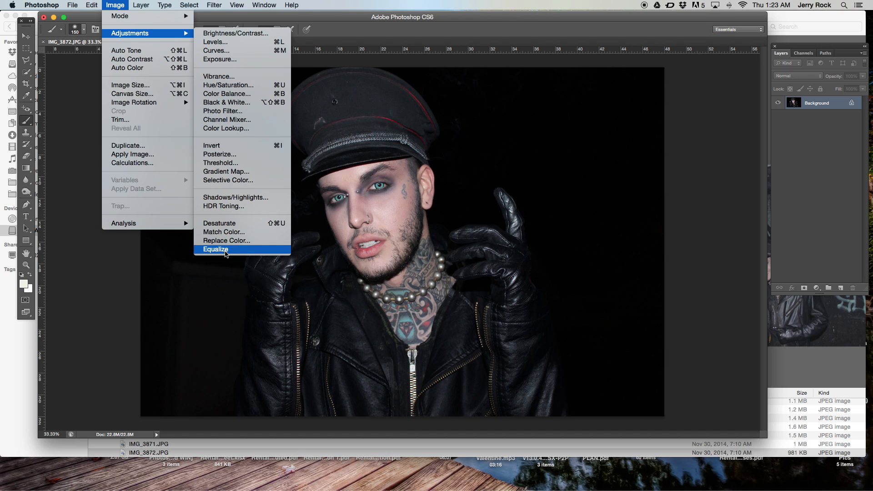
pyautogui.click(118, 5)
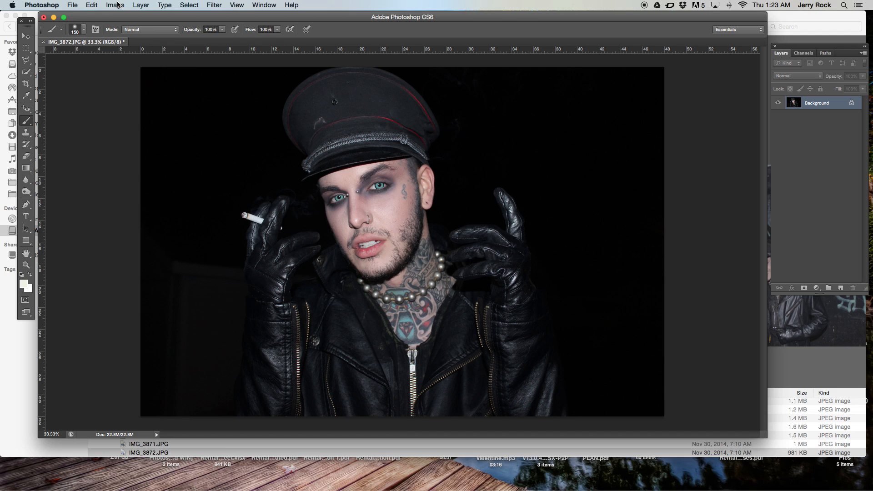
pyautogui.click(118, 5)
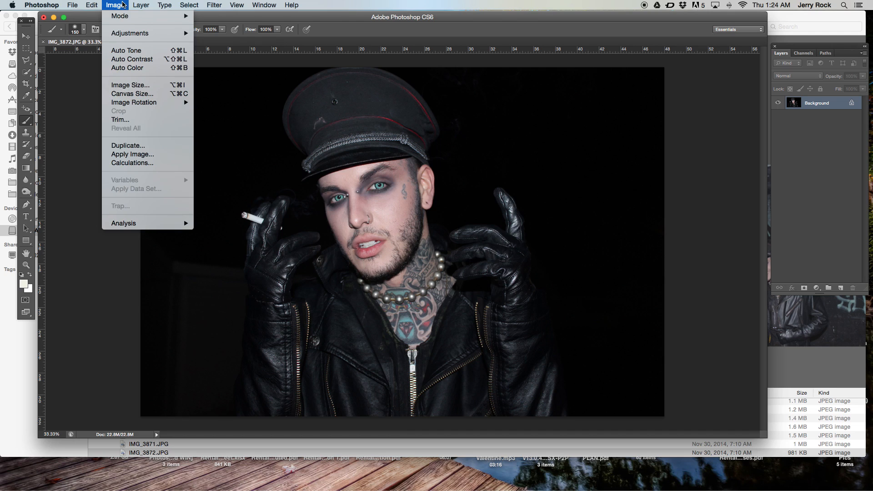
pyautogui.click(125, 4)
pyautogui.click(213, 5)
pyautogui.click(212, 5)
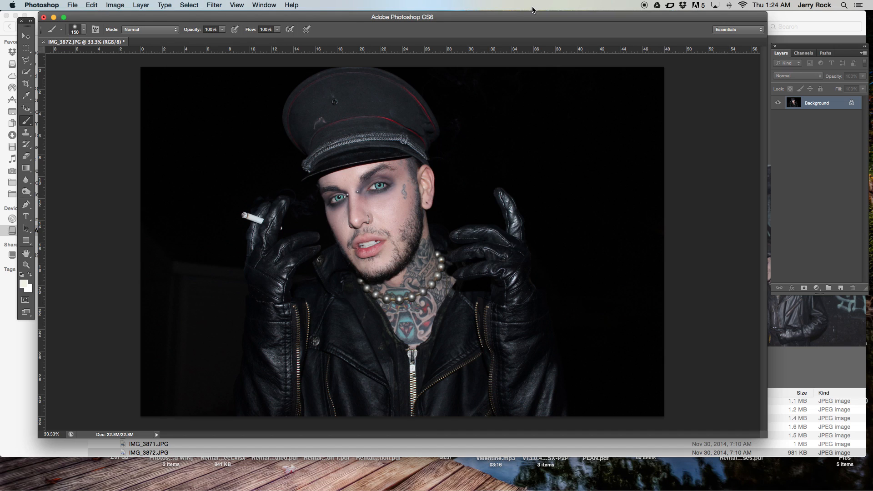
pyautogui.press('super+Tab')
pyautogui.press('super+Tab')
pyautogui.press('super+Tab')
pyautogui.press('super+Tab')
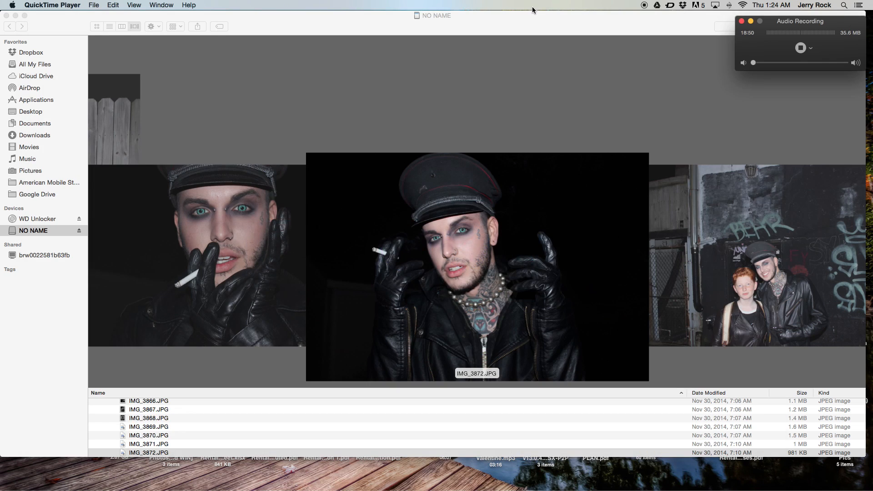
pyautogui.press('super+Tab')
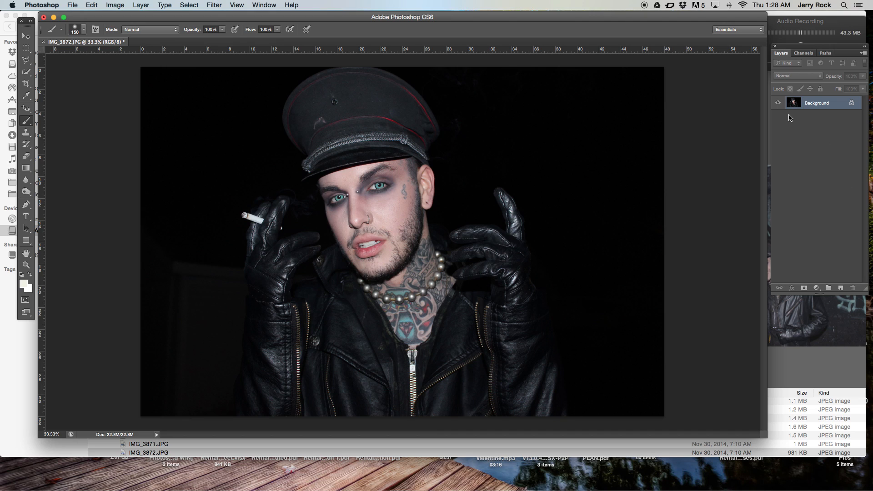
# Duplicate the Background layer as Background copy and set the copy's blend mode to Overlay
pyautogui.rightClick(812, 104)
pyautogui.click(776, 119)
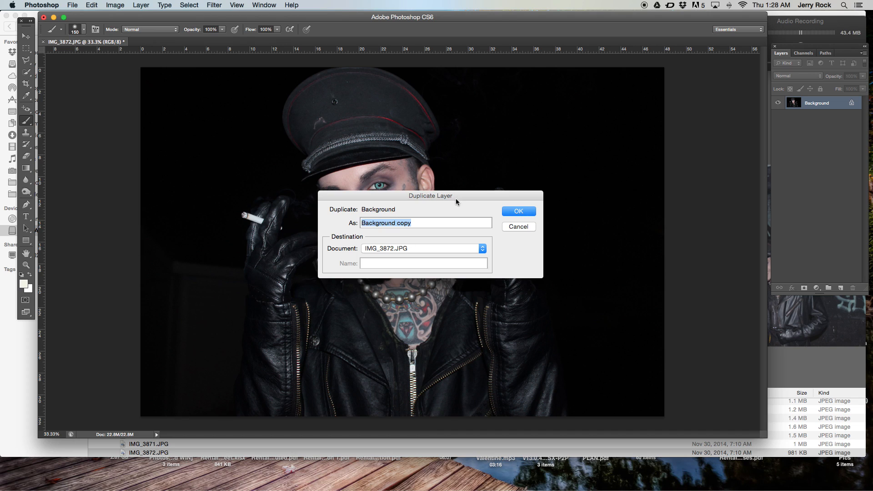
pyautogui.click(523, 212)
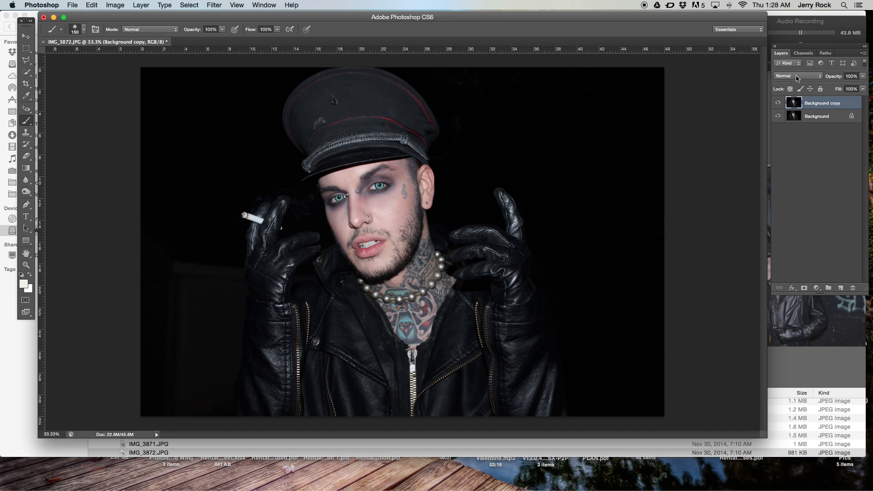
pyautogui.click(797, 78)
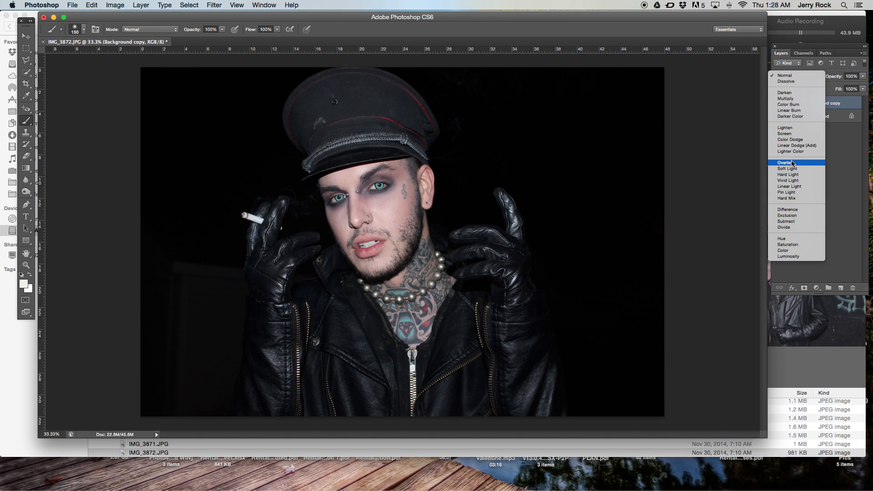
pyautogui.click(834, 161)
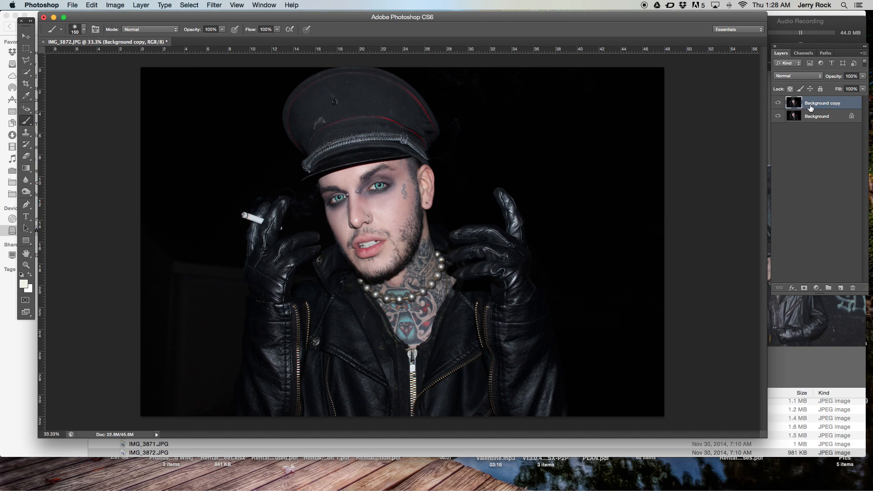
pyautogui.click(796, 78)
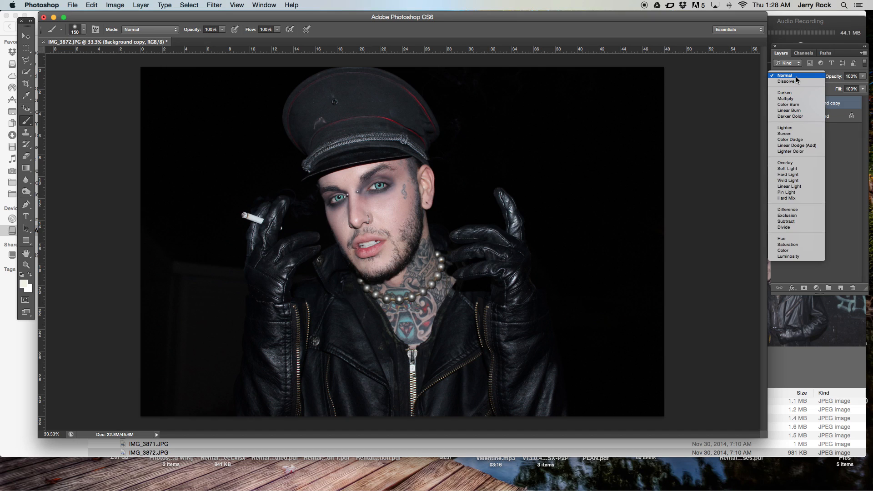
pyautogui.click(793, 163)
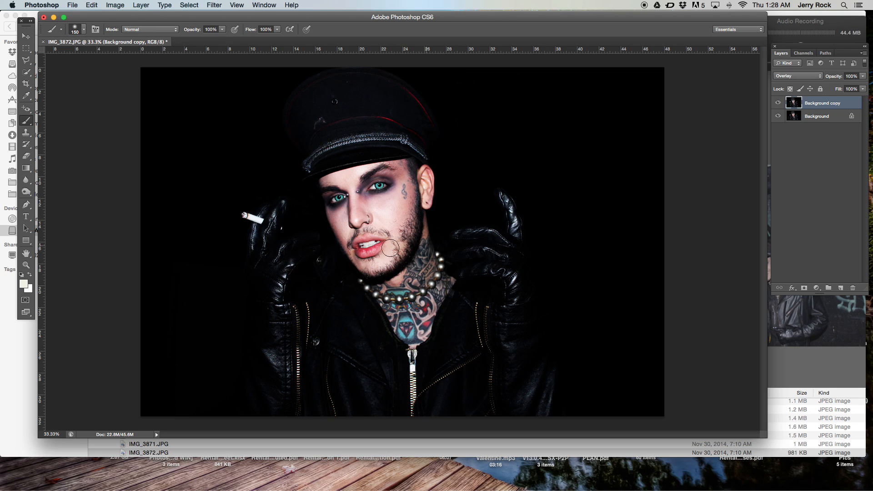
# Try the High Pass filter on the Background copy layer with a radius of 53.1 pixels and cancel it
pyautogui.click(218, 6)
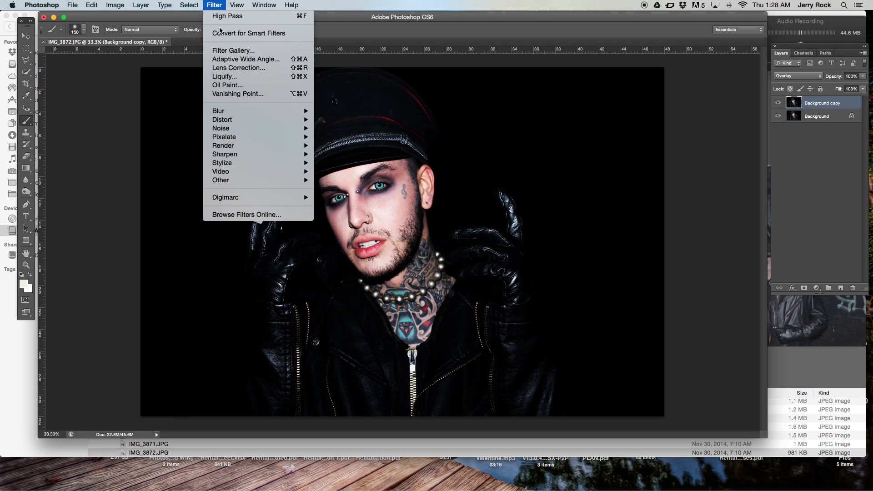
pyautogui.moveTo(231, 184)
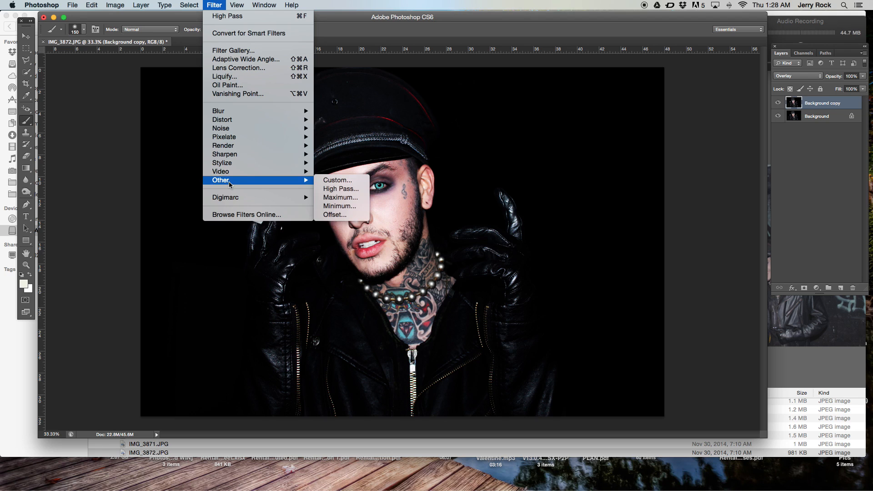
pyautogui.click(342, 191)
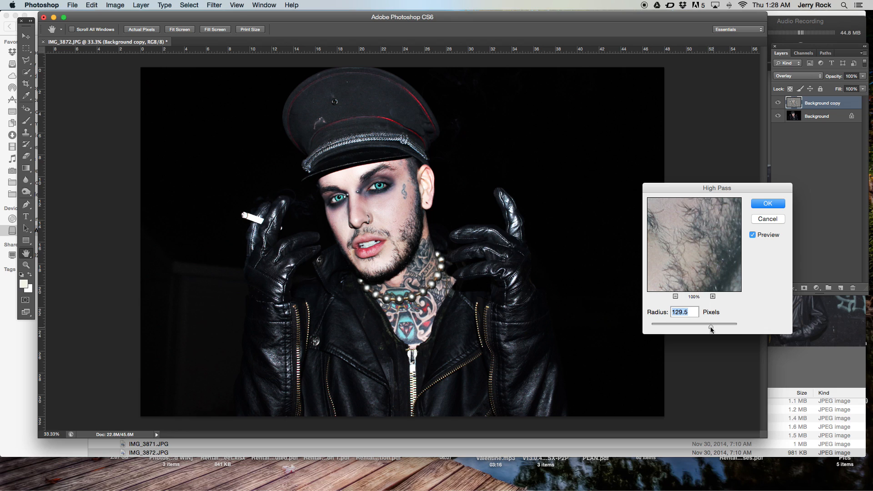
pyautogui.moveTo(711, 327)
pyautogui.mouseDown()
pyautogui.moveTo(653, 325)
pyautogui.moveTo(722, 329)
pyautogui.moveTo(682, 329)
pyautogui.moveTo(699, 328)
pyautogui.mouseUp()
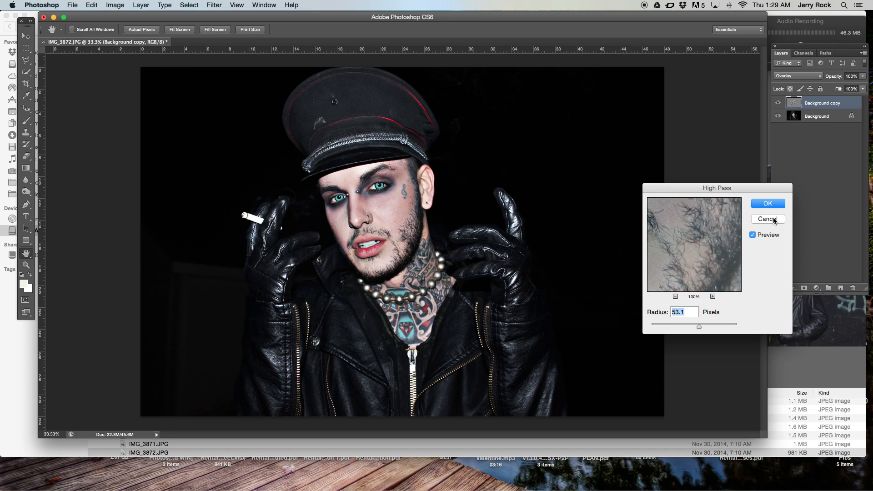
pyautogui.click(774, 219)
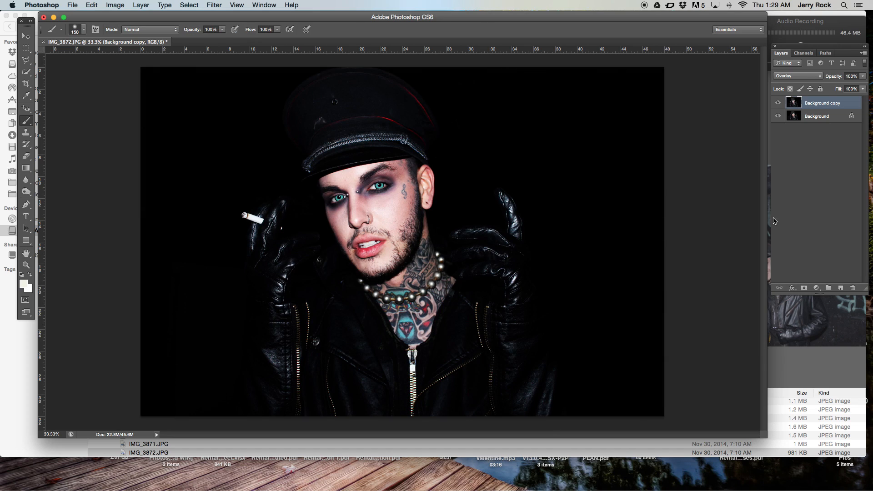
# Apply the High Pass filter to the Background copy layer with a radius of 108.9 pixels
pyautogui.click(215, 5)
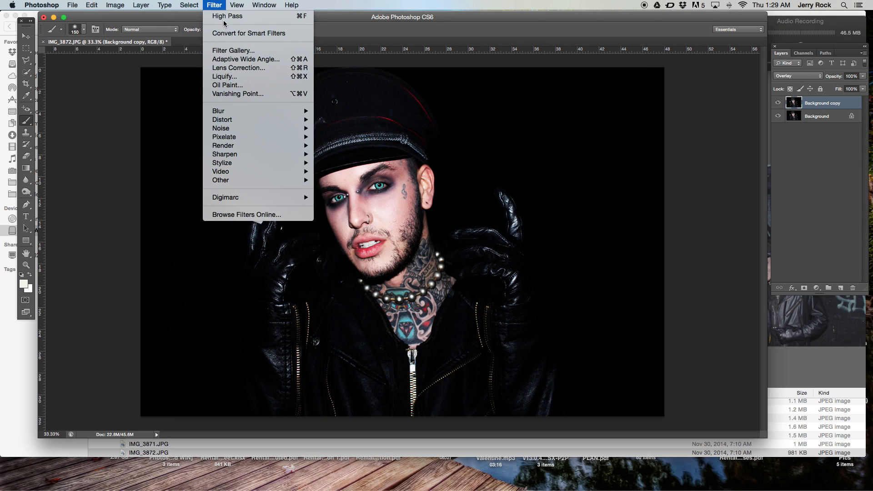
pyautogui.moveTo(227, 181)
pyautogui.click(354, 191)
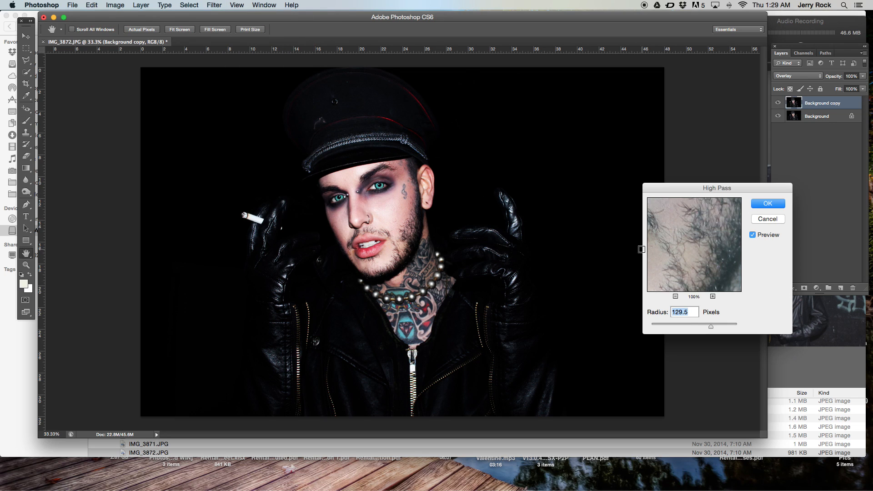
pyautogui.moveTo(711, 326)
pyautogui.mouseDown()
pyautogui.moveTo(698, 331)
pyautogui.moveTo(708, 329)
pyautogui.mouseUp()
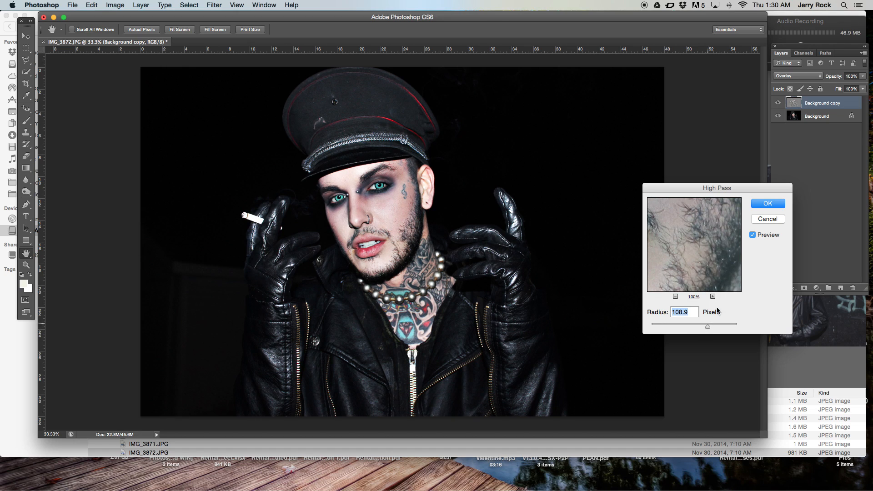
pyautogui.click(772, 204)
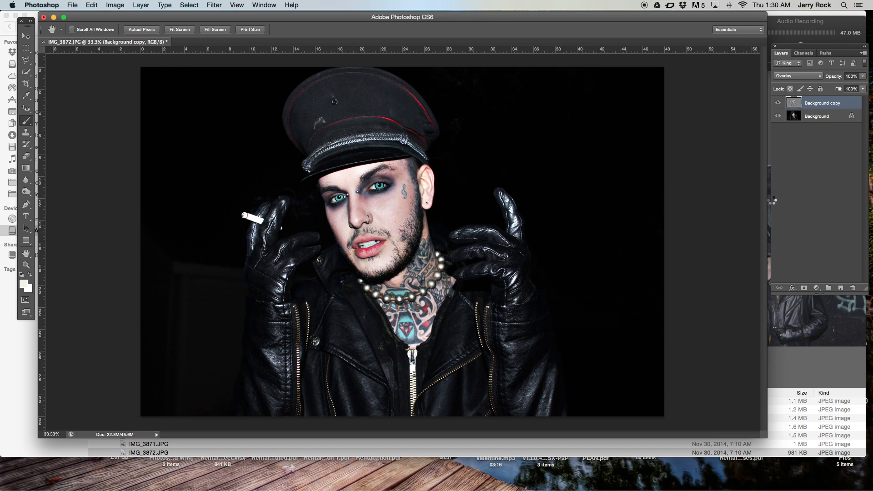
# Toggle the visibility of the Background copy layer repeatedly to compare the portrait with and without the High Pass effect
pyautogui.click(778, 104)
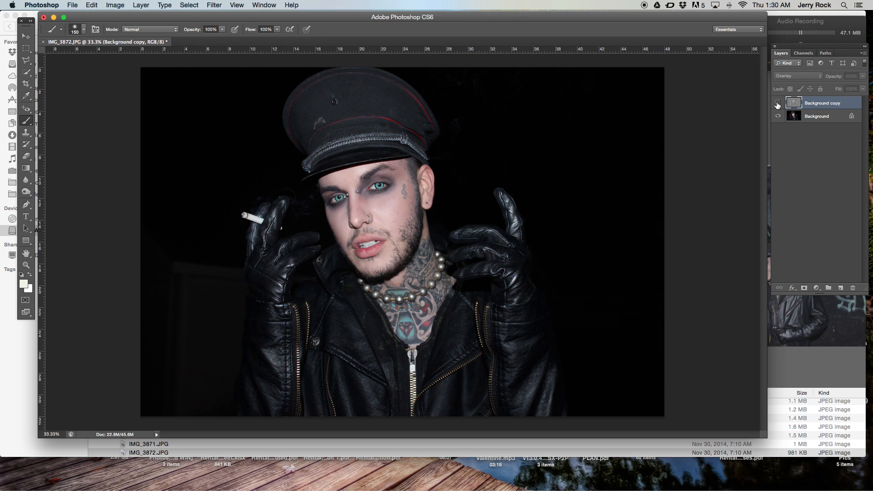
pyautogui.click(777, 104)
pyautogui.click(778, 104)
pyautogui.click(777, 104)
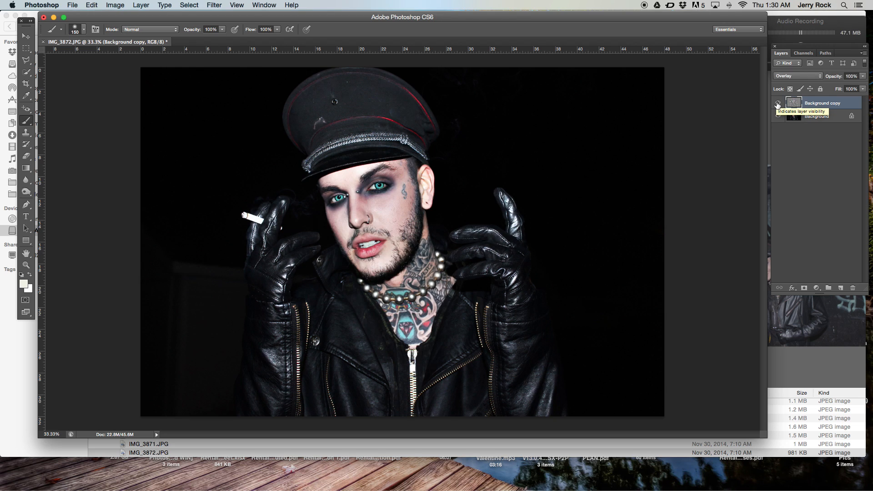
pyautogui.click(778, 104)
pyautogui.click(778, 104)
pyautogui.click(778, 104)
pyautogui.click(778, 104)
pyautogui.click(778, 104)
pyautogui.click(777, 103)
pyautogui.click(112, 5)
pyautogui.moveTo(116, 37)
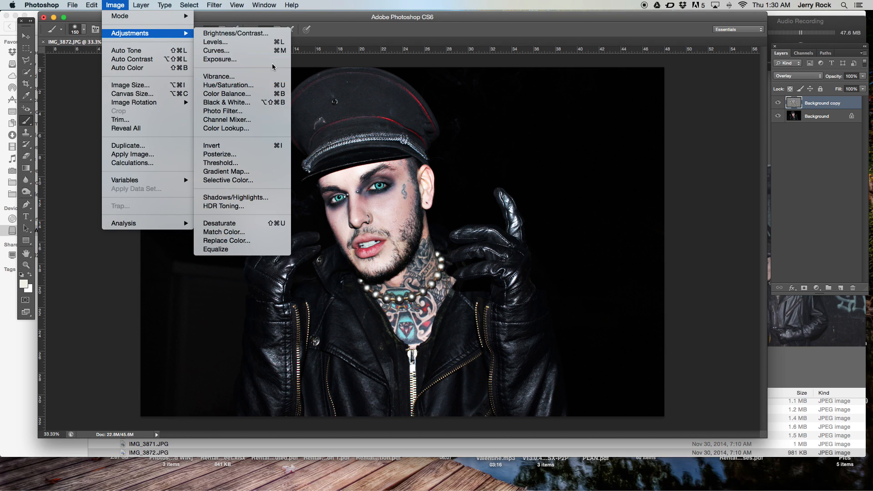
pyautogui.click(167, 59)
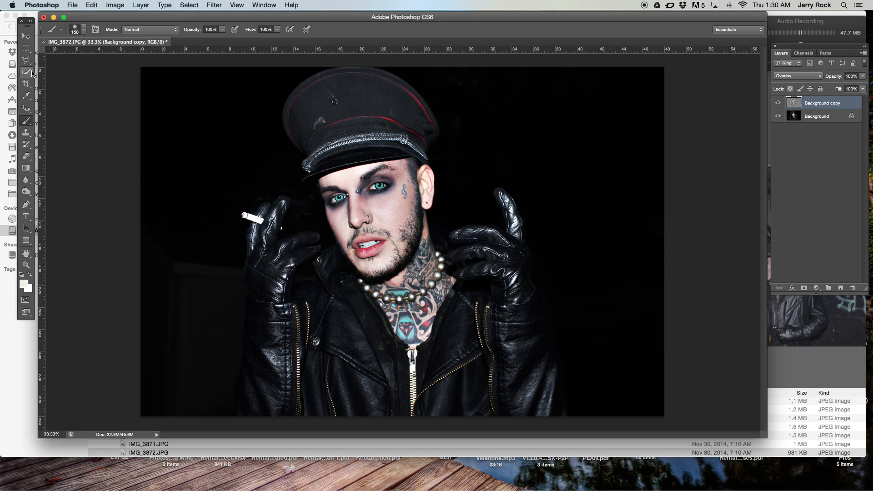
# Try cropping the dark areas off both the left and right sides of the portrait and undo the crop
pyautogui.click(25, 83)
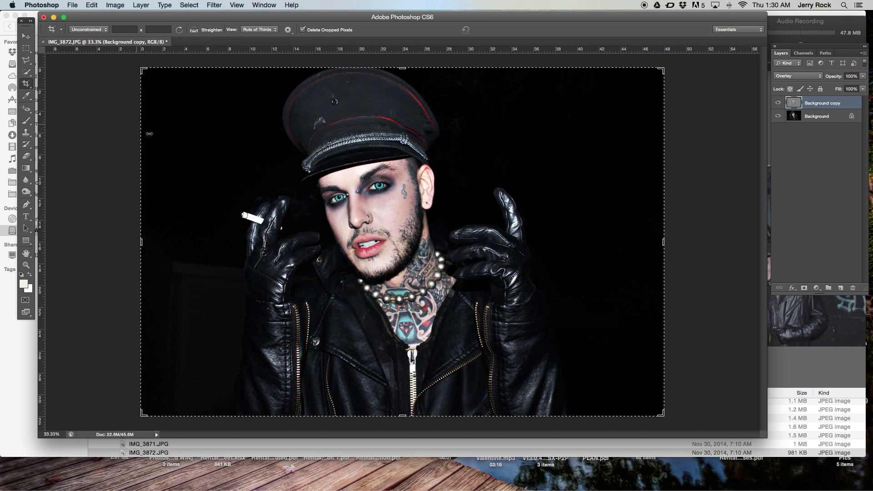
pyautogui.moveTo(141, 244); pyautogui.dragTo(175, 244)
pyautogui.moveTo(627, 245); pyautogui.dragTo(579, 243)
pyautogui.press('Return')
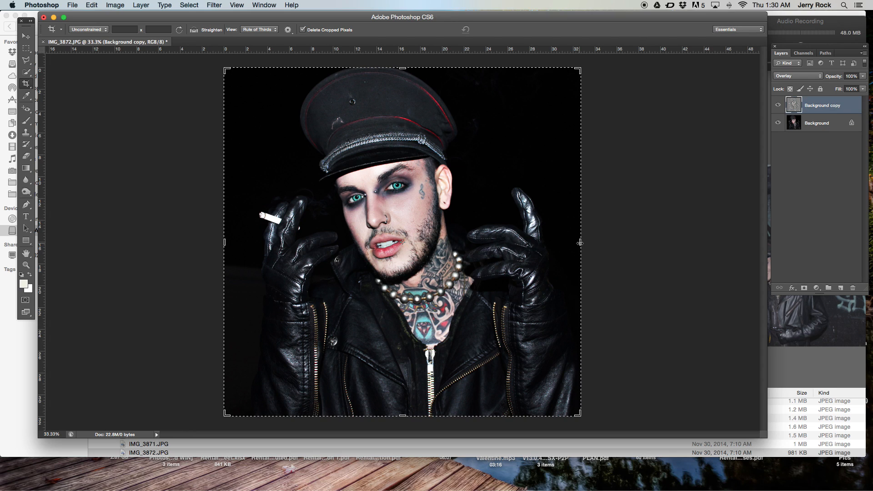
pyautogui.press('super+z')
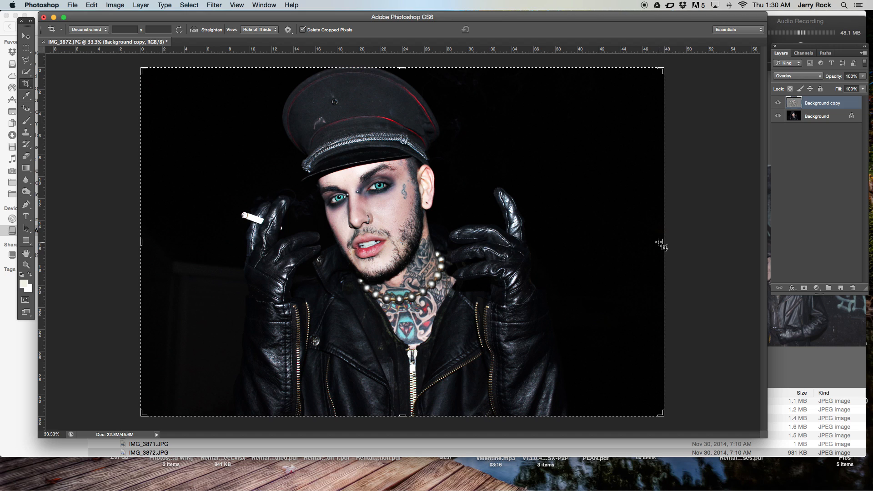
# Try cropping only the portrait's right side and only its left side, undoing each crop
pyautogui.moveTo(663, 242); pyautogui.dragTo(608, 244)
pyautogui.press('Return')
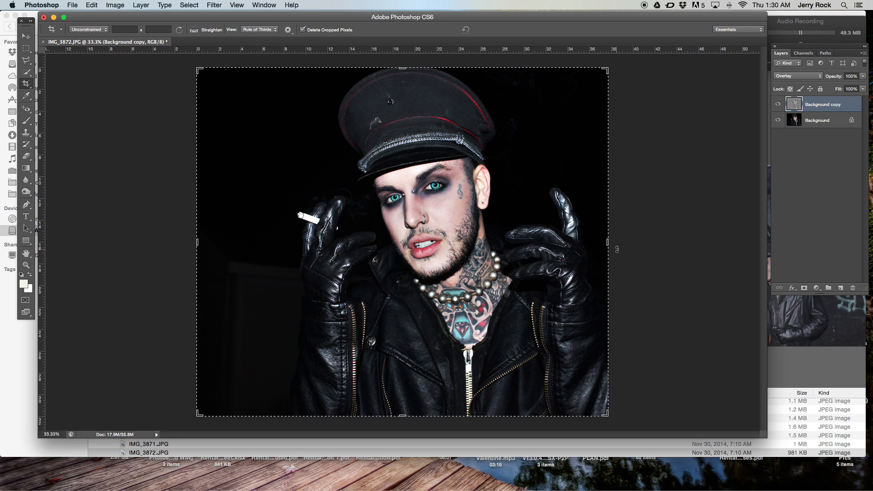
pyautogui.press('super+z')
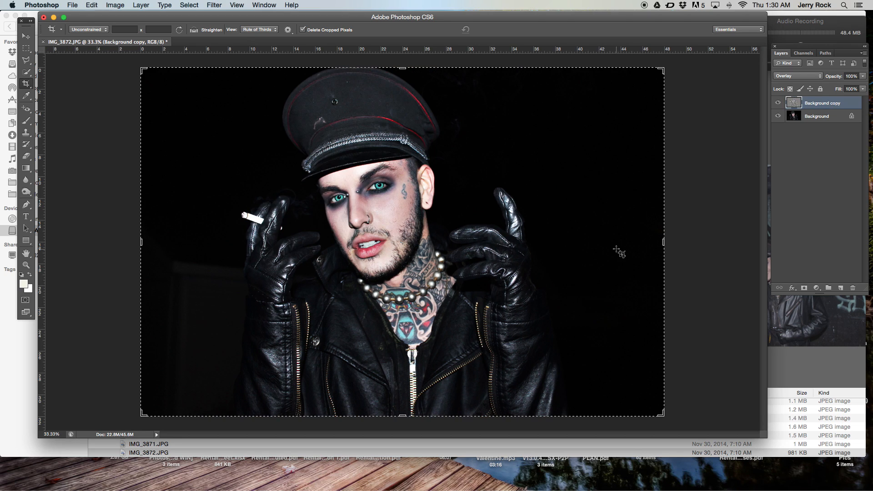
pyautogui.moveTo(142, 242); pyautogui.dragTo(186, 241)
pyautogui.press('Return')
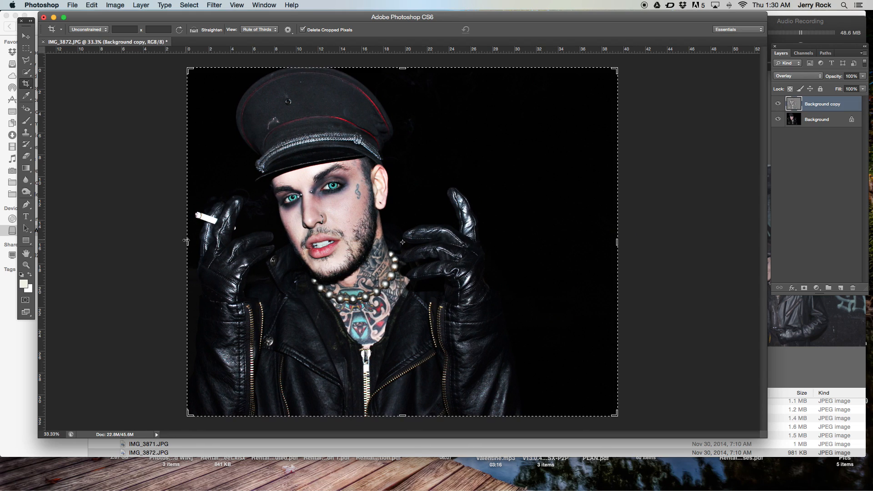
pyautogui.press('super+z')
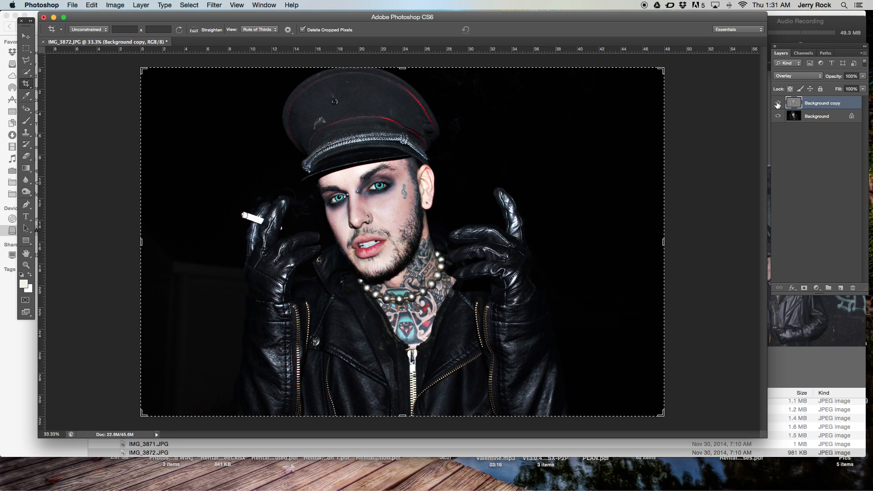
pyautogui.click(220, 5)
pyautogui.click(220, 5)
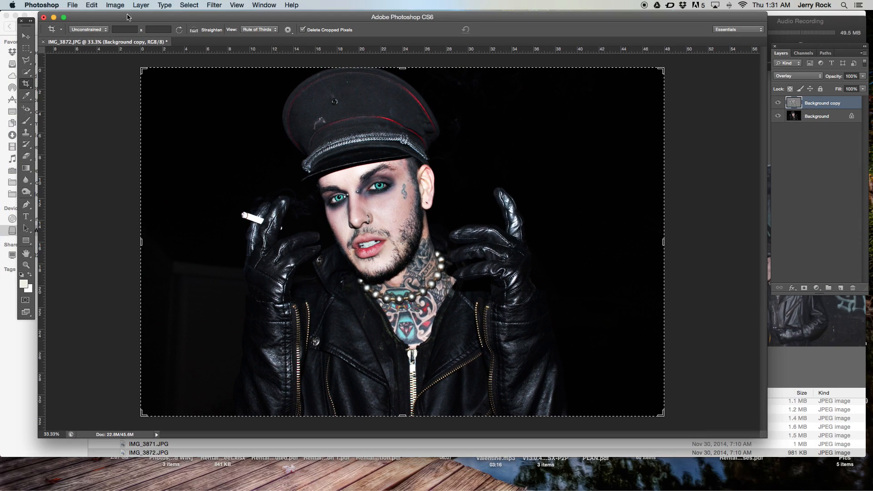
pyautogui.click(116, 5)
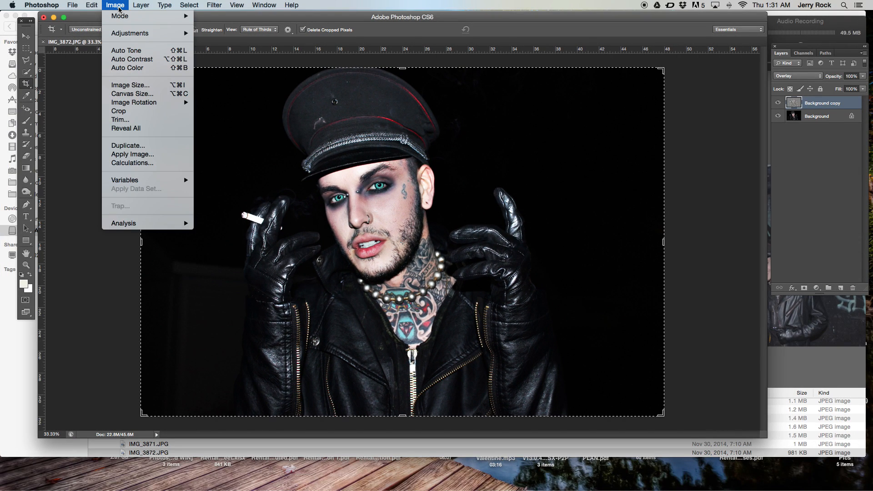
pyautogui.click(118, 6)
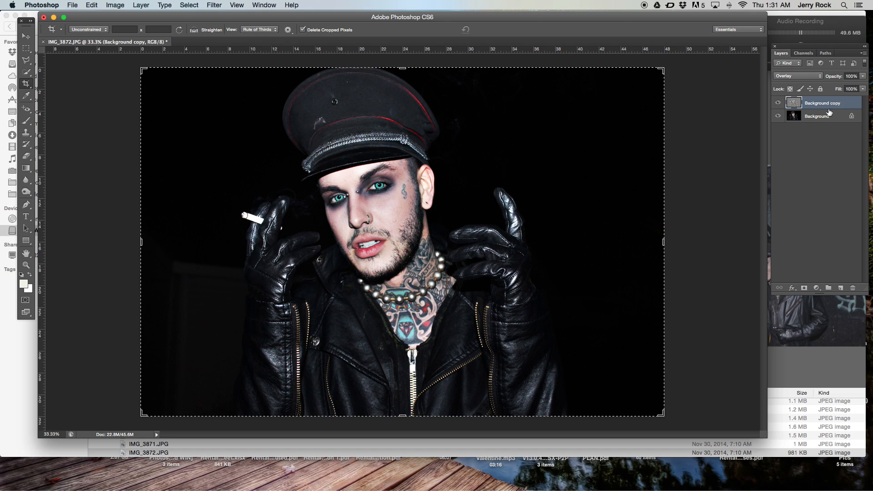
# Hide and show the Background copy layer again for a final before-and-after comparison, and switch to QuickTime Player
pyautogui.click(778, 103)
pyautogui.click(778, 104)
pyautogui.click(778, 104)
pyautogui.click(778, 104)
pyautogui.click(842, 23)
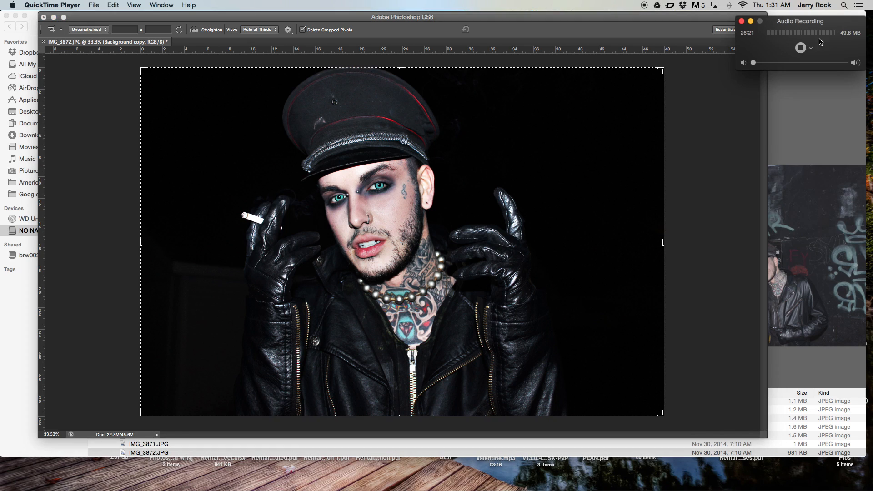